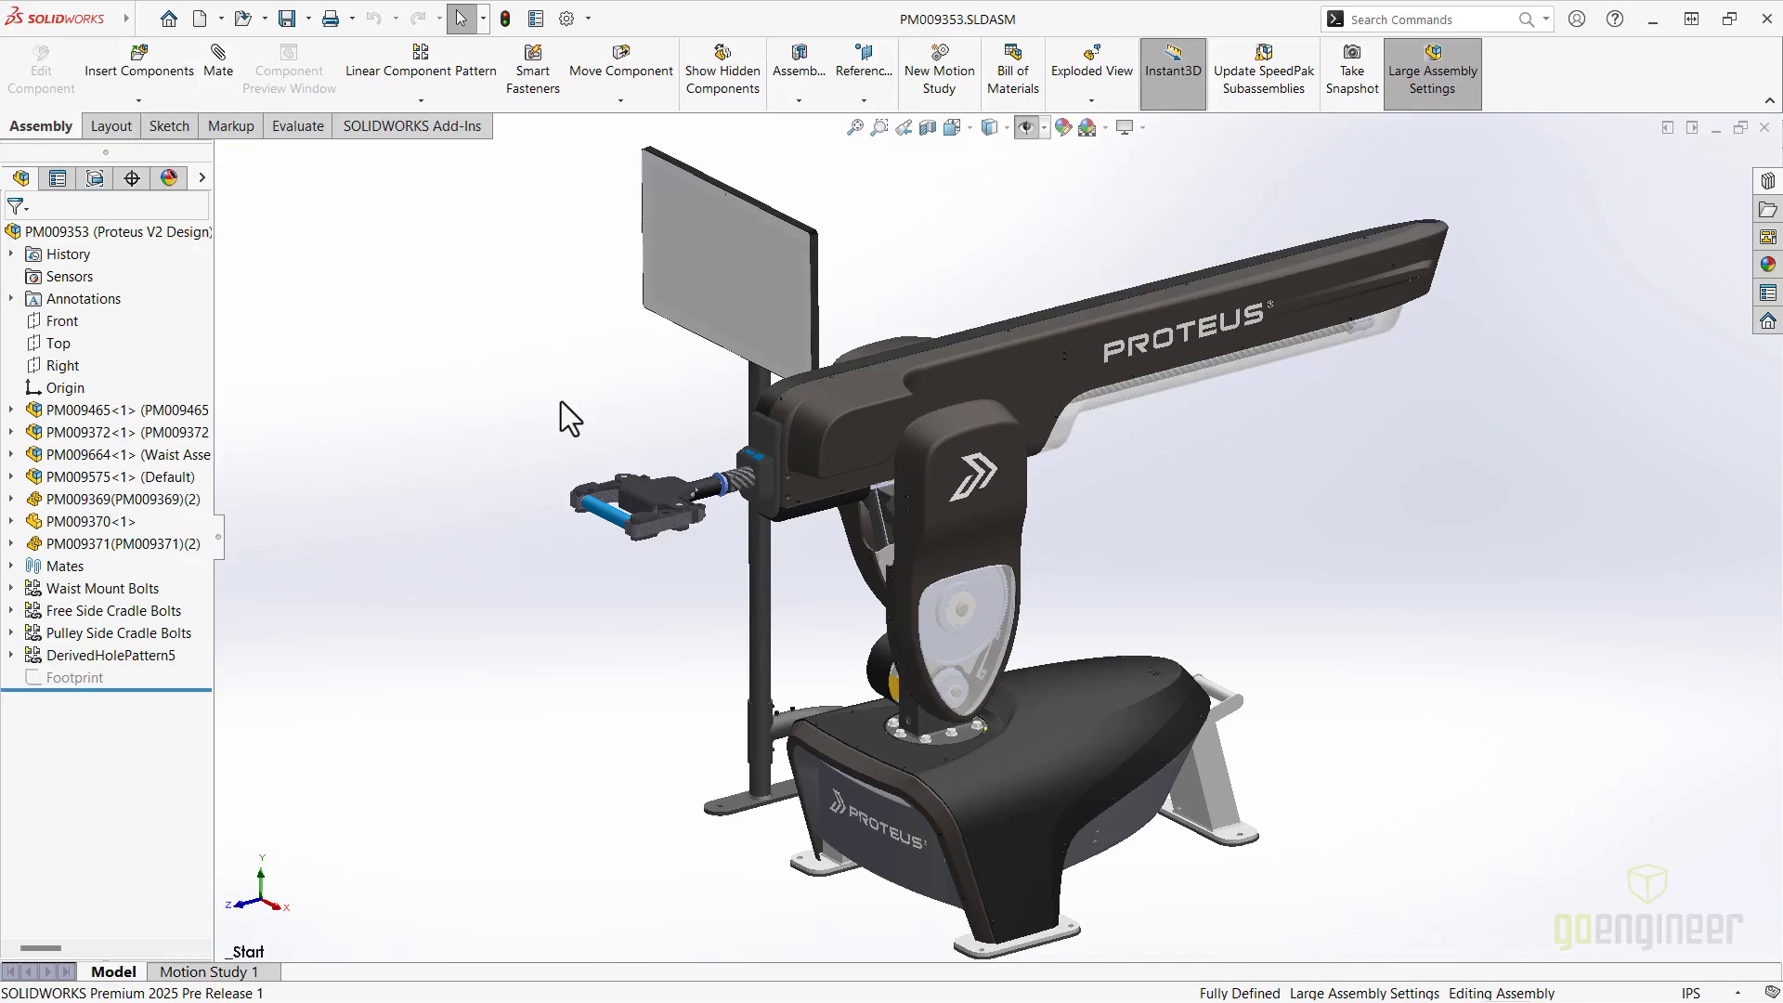
Open Platform.SLDPRT from Recent, activate the Structure System tab, and start a new document.
key(ctrl+F2)
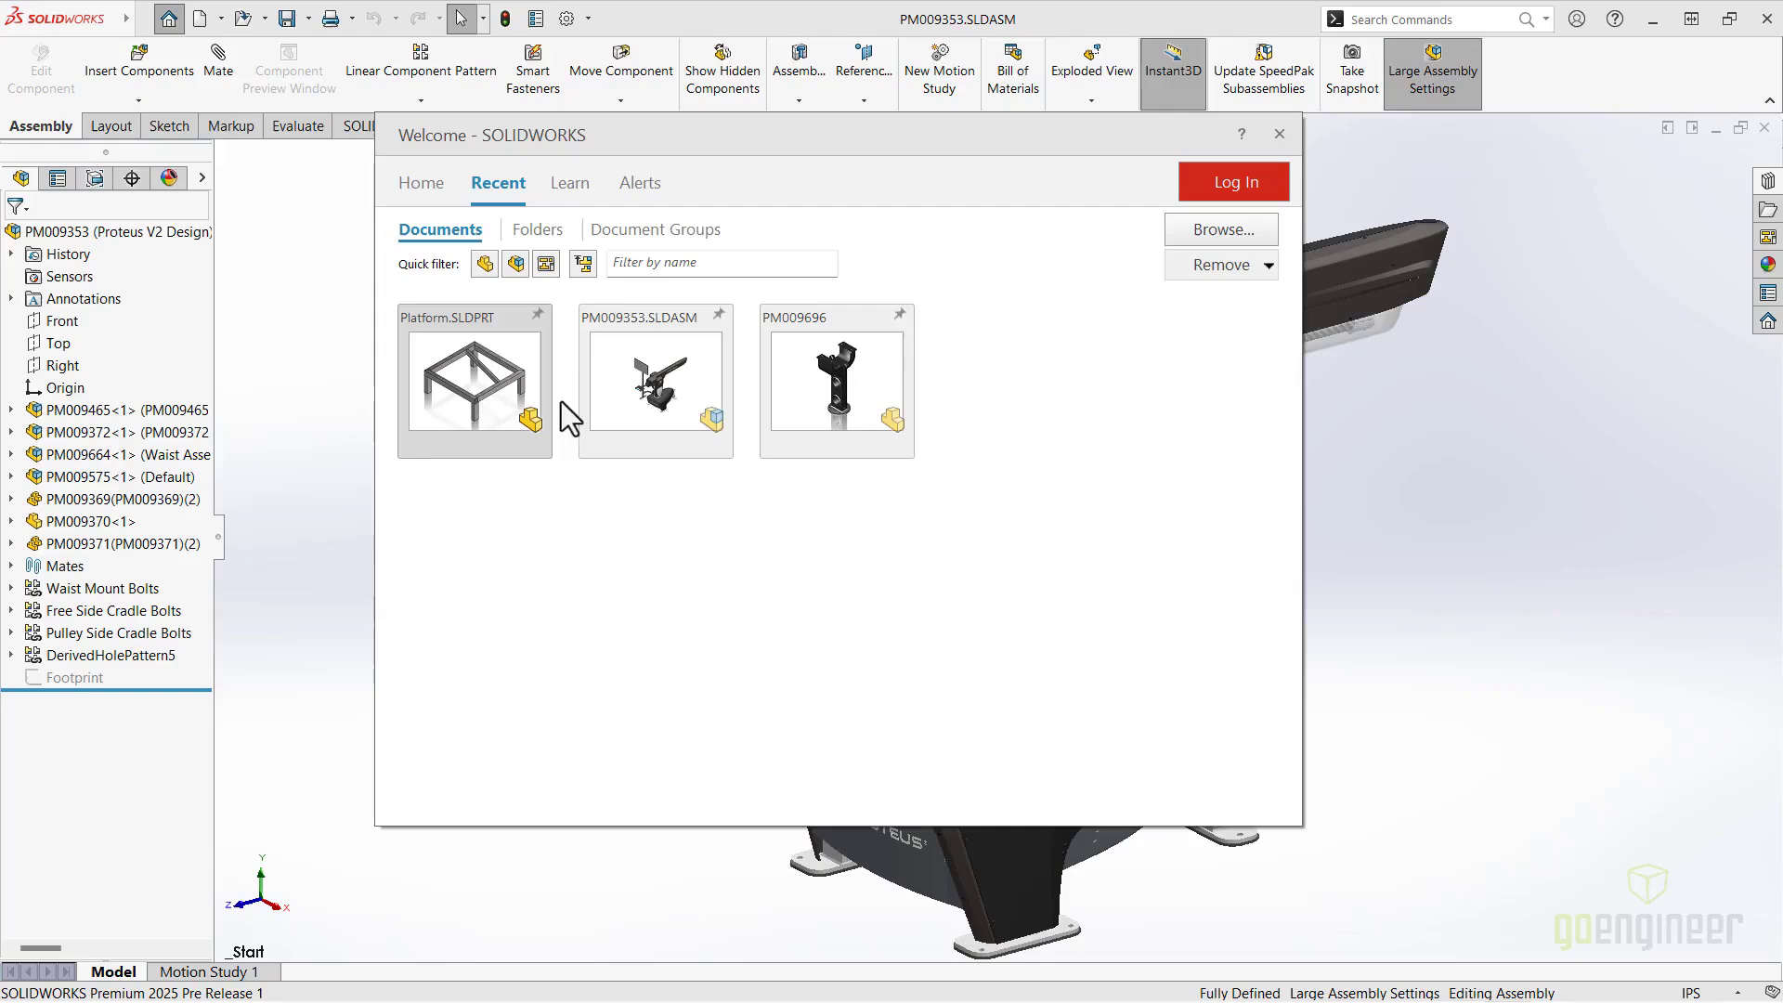
key(Escape)
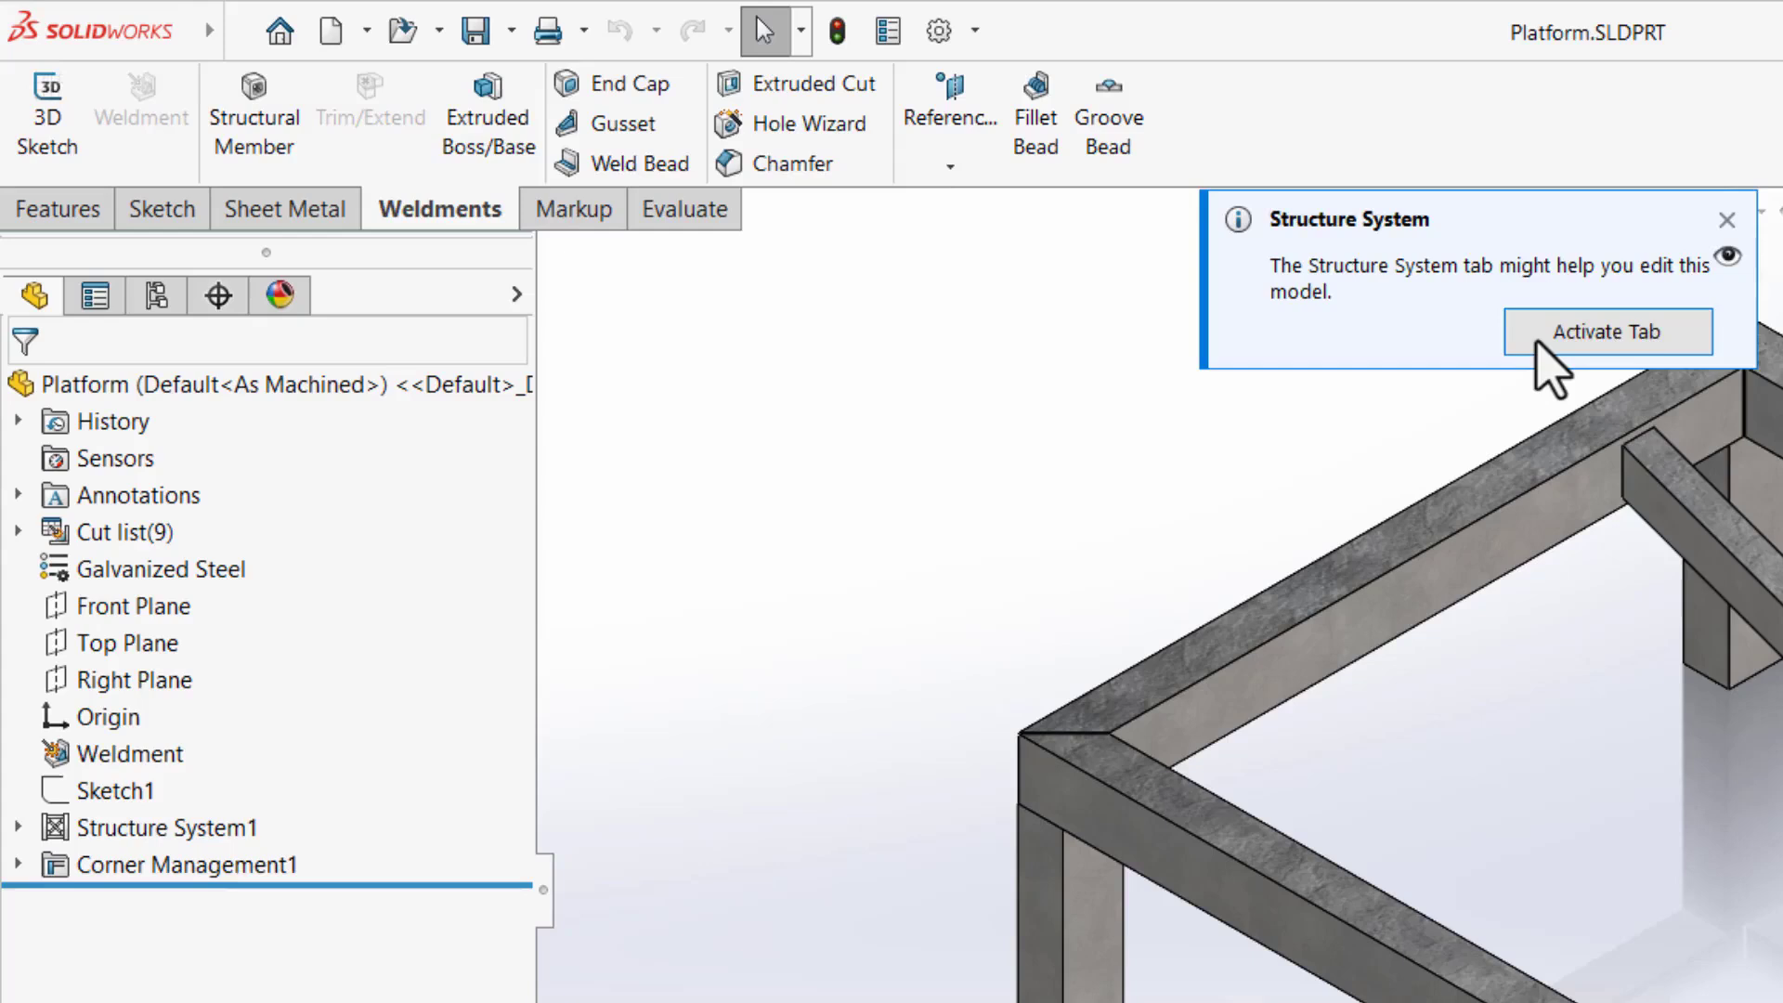
click(1549, 369)
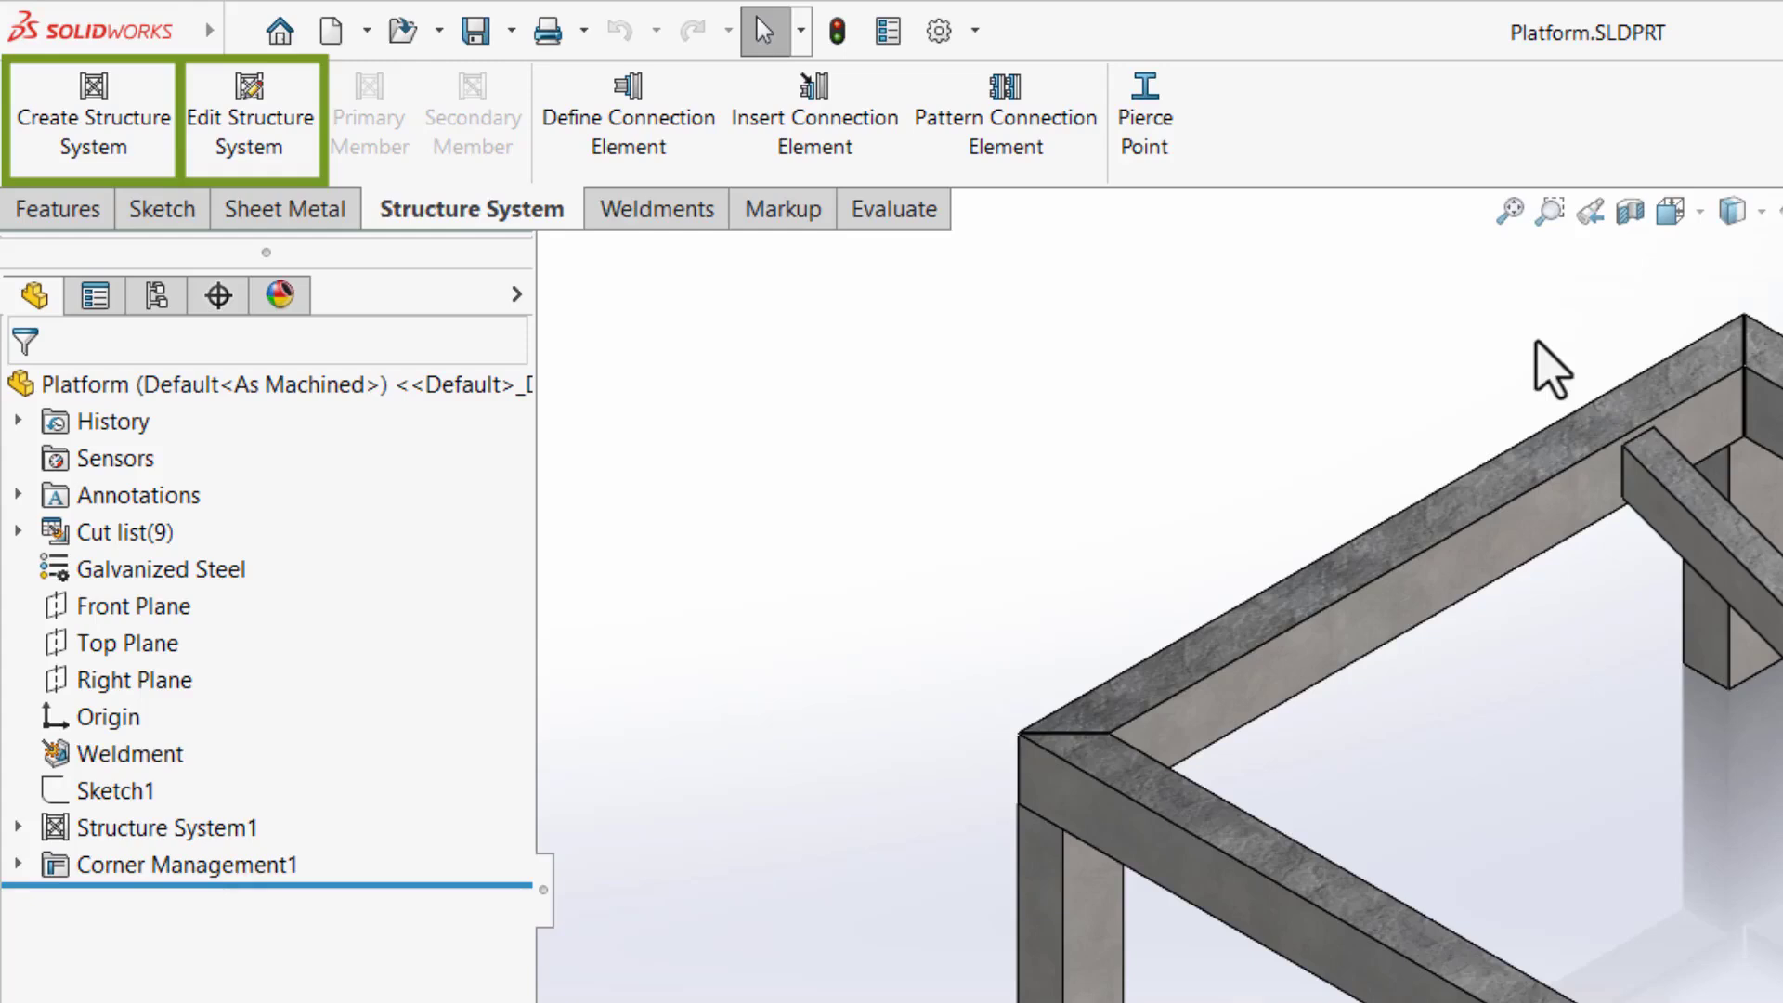
key(ctrl+n)
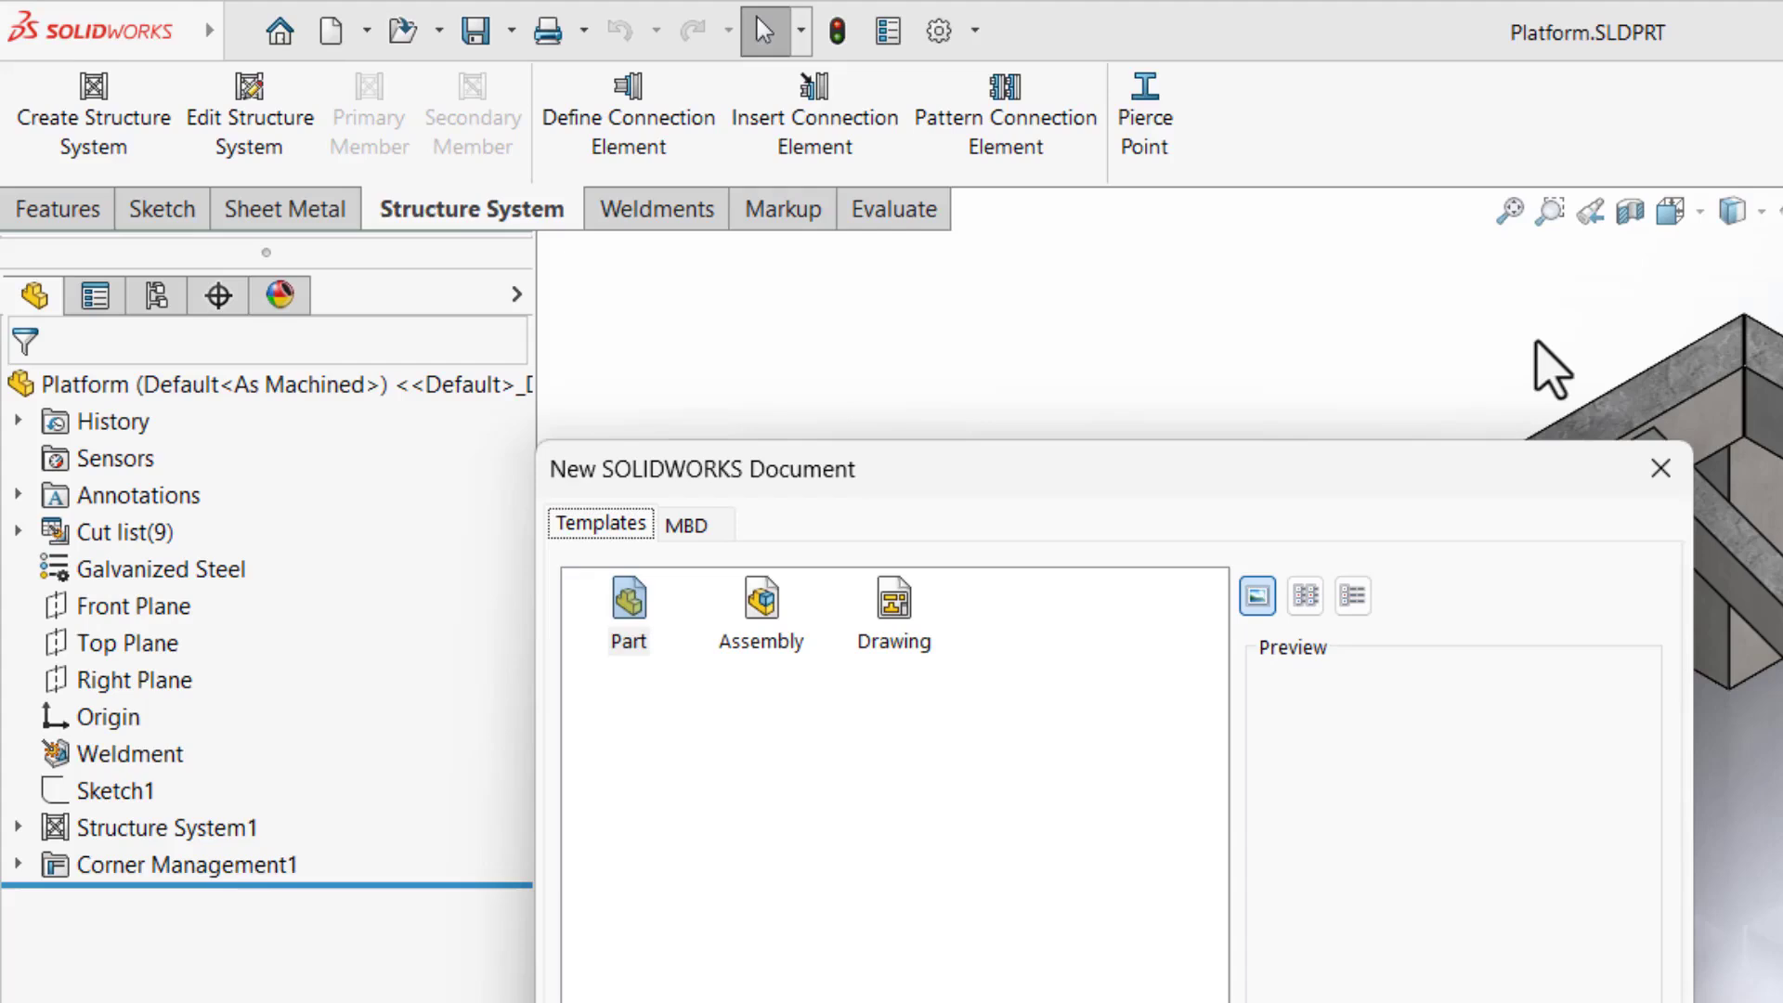
Create a blank Part, try Create Structure System, then cancel Primary Member and exit.
key(Return)
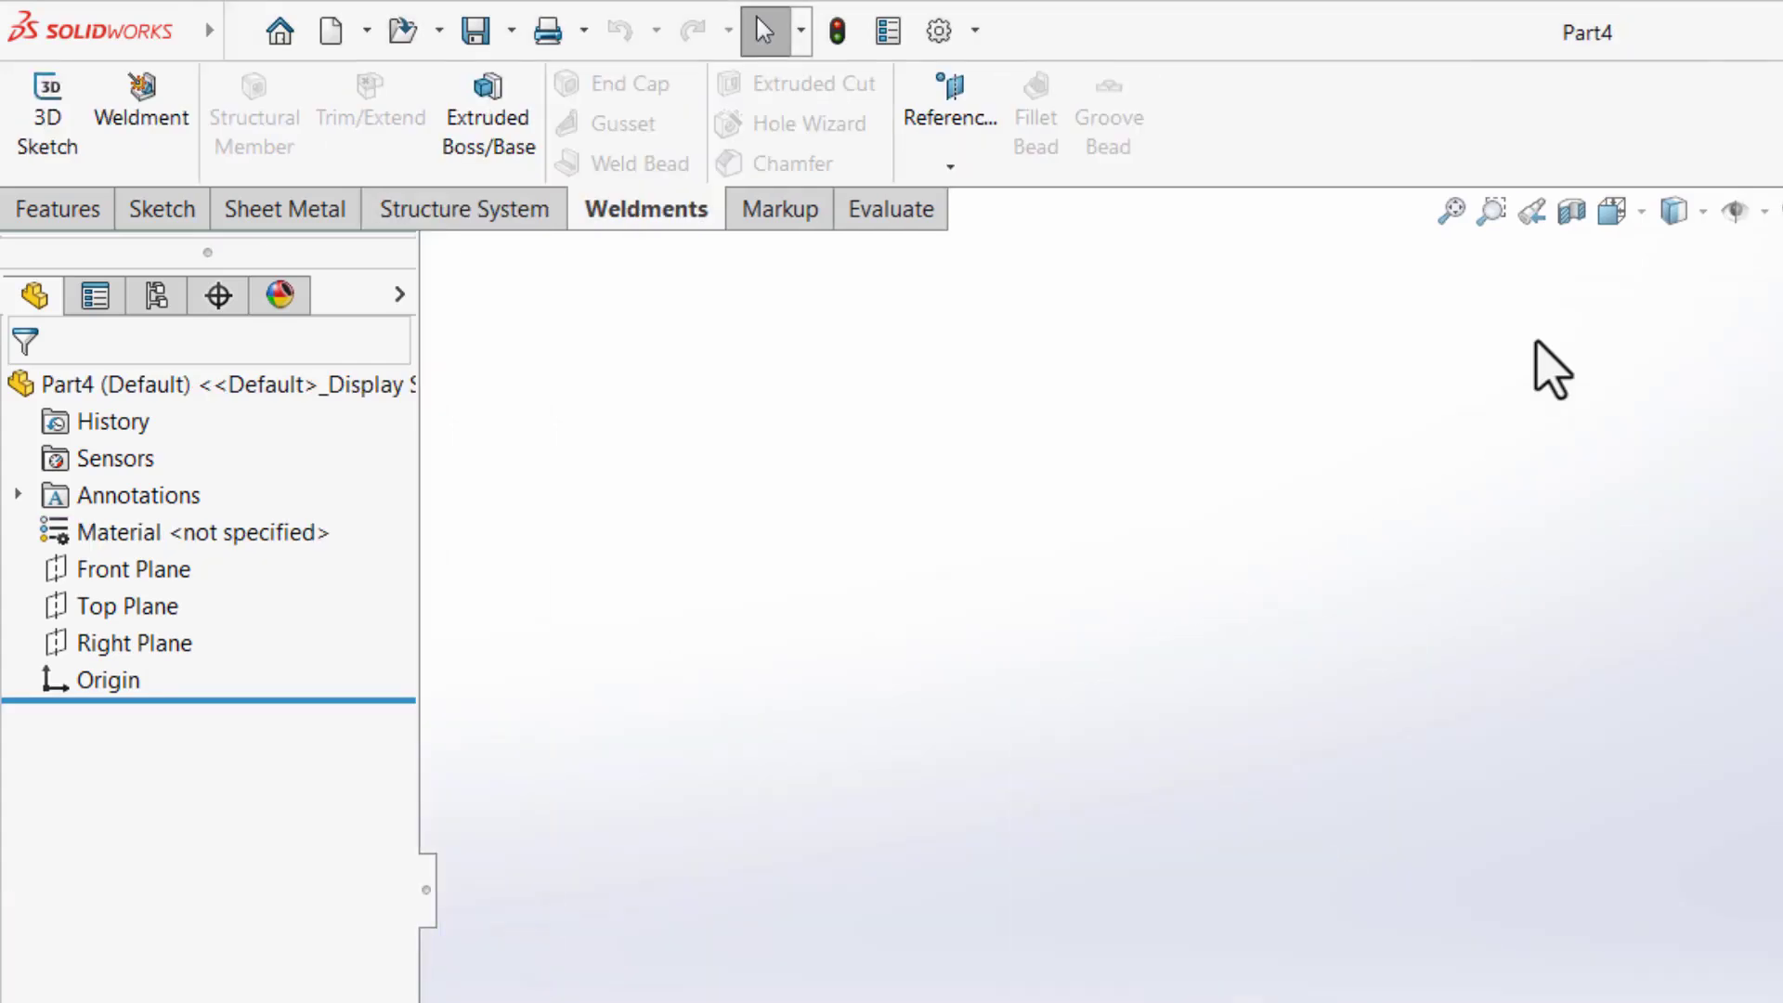
click(506, 212)
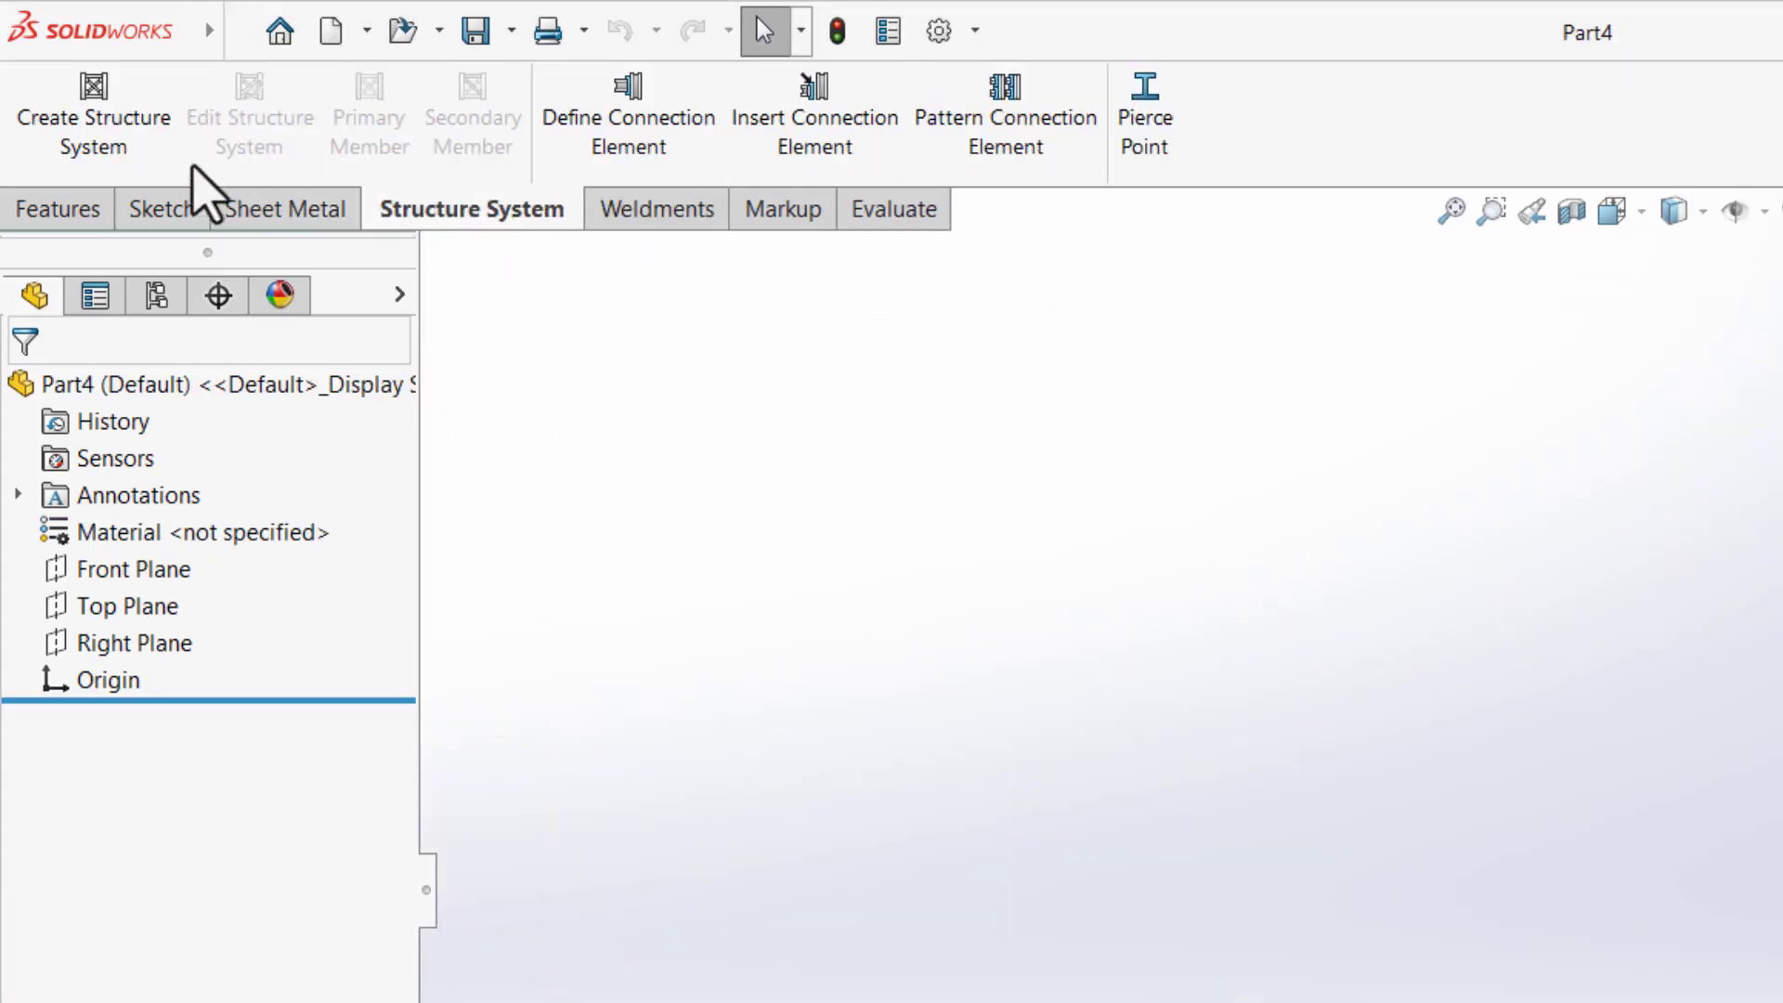
click(156, 176)
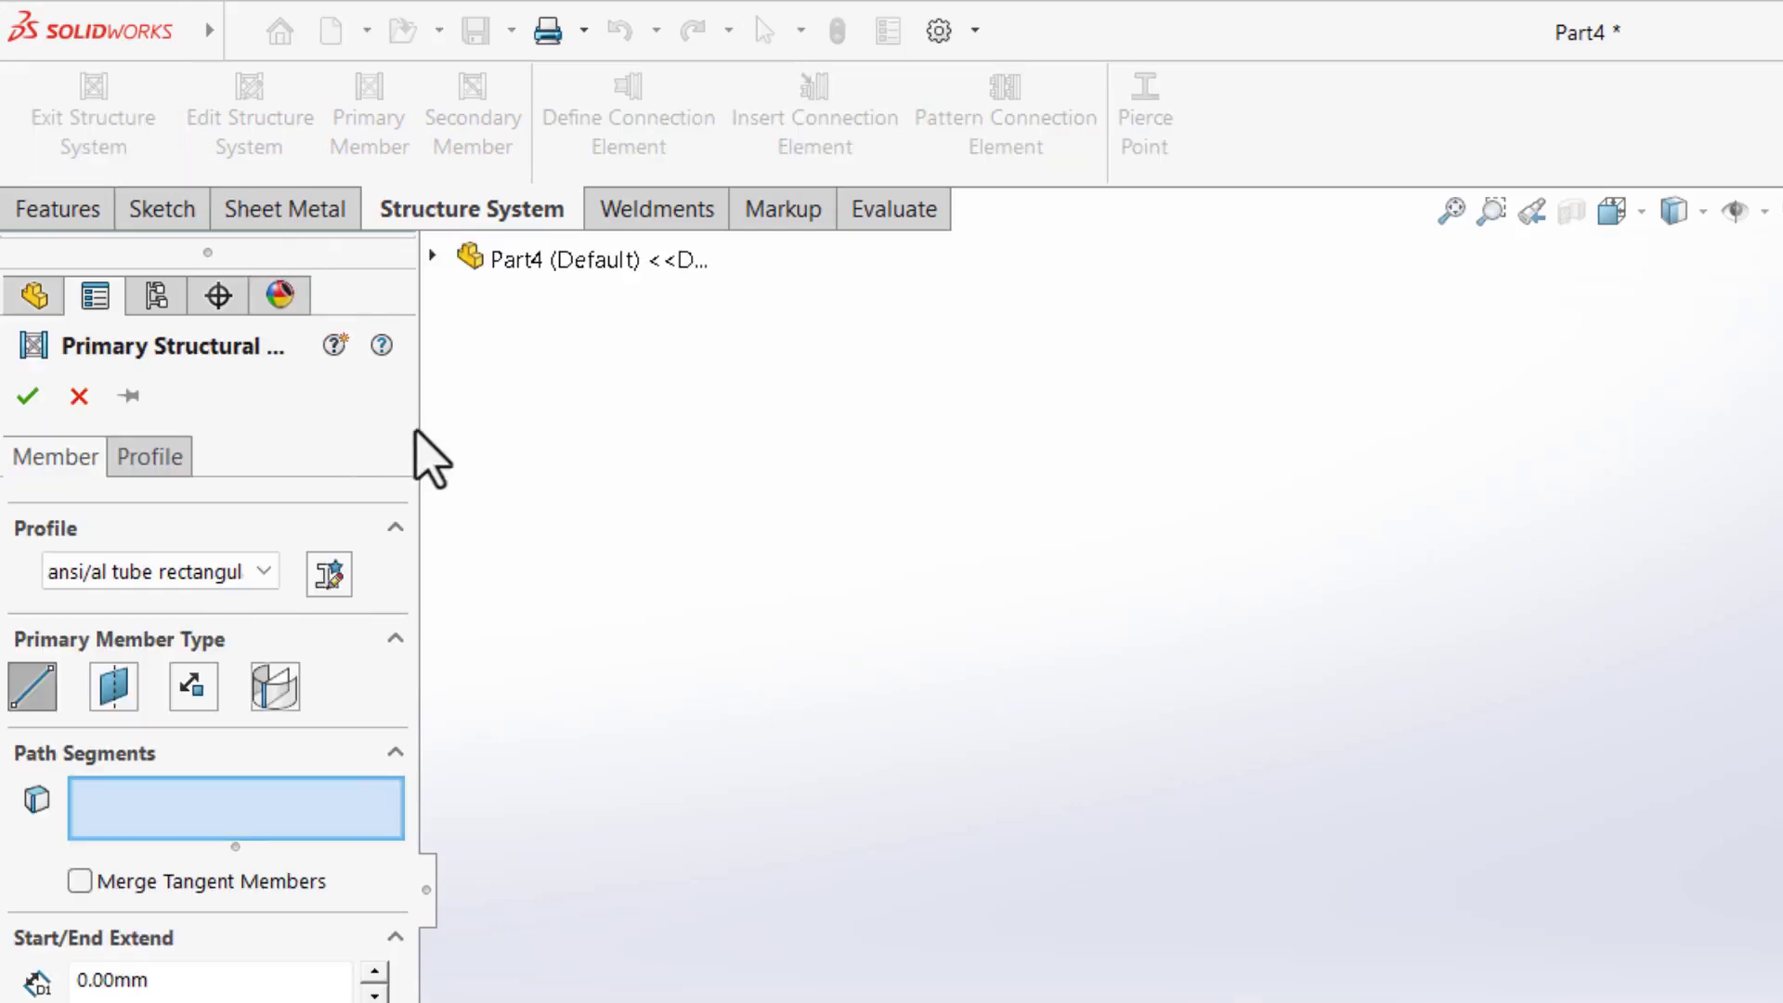
drag(421, 444, 512, 430)
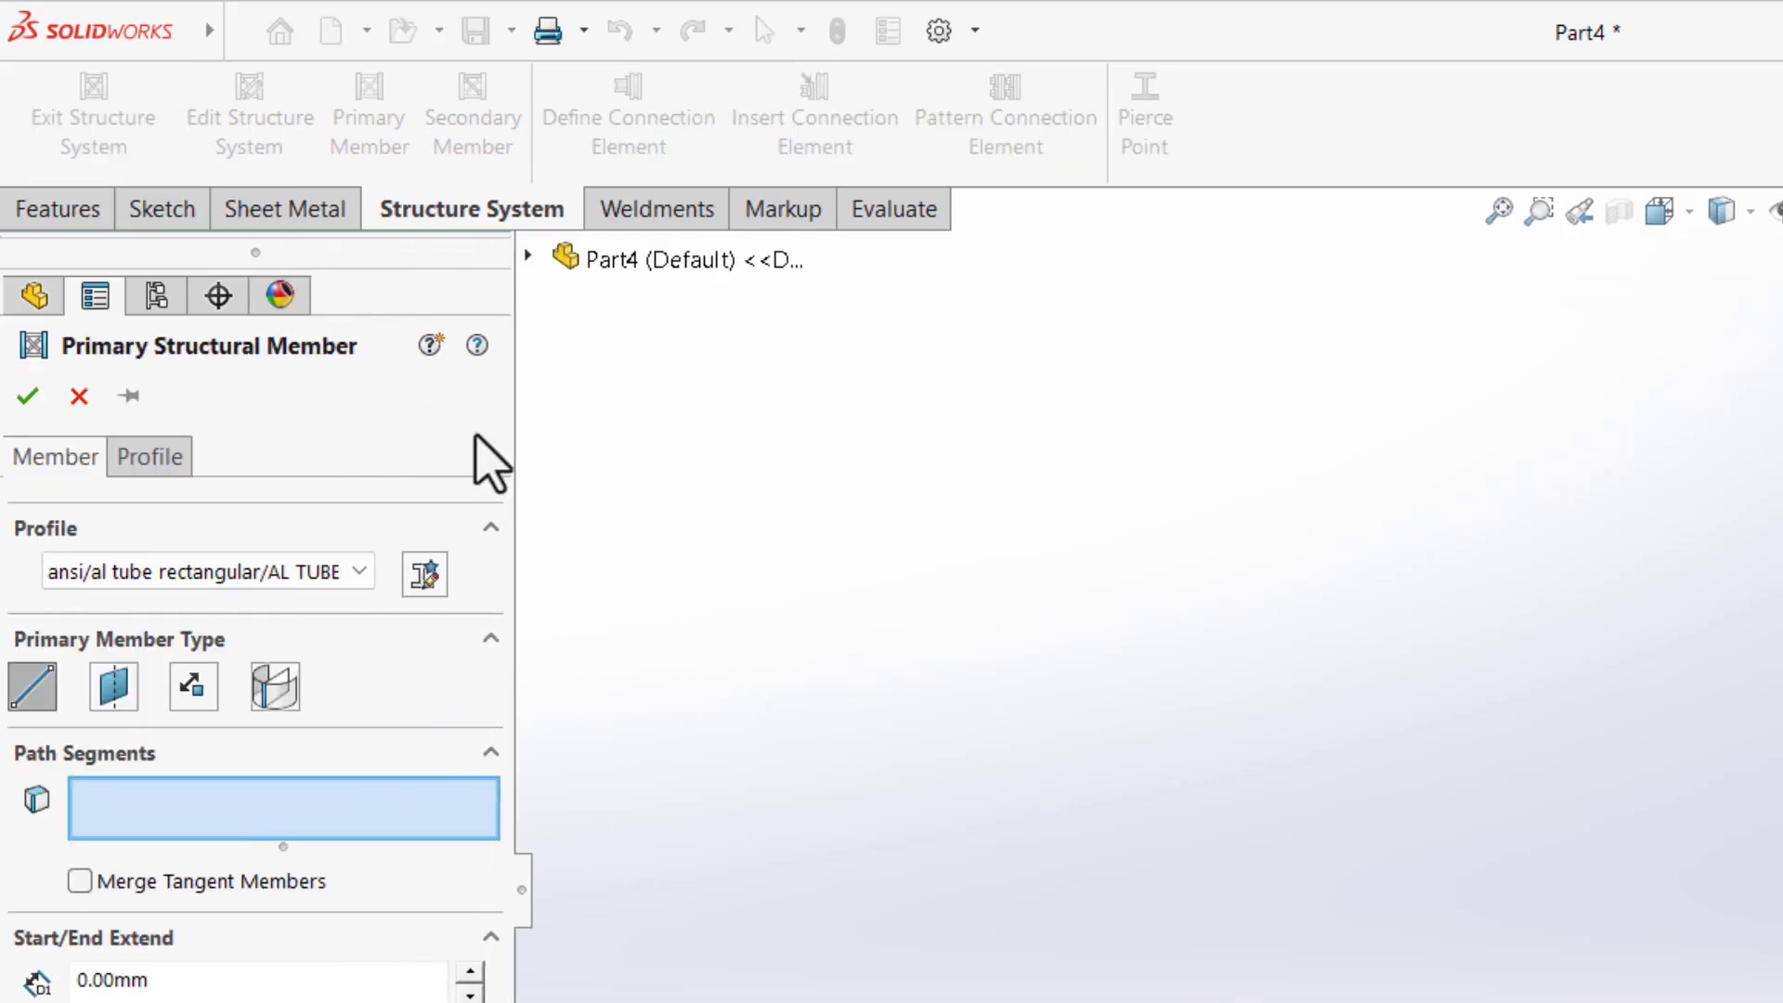
click(79, 396)
click(144, 165)
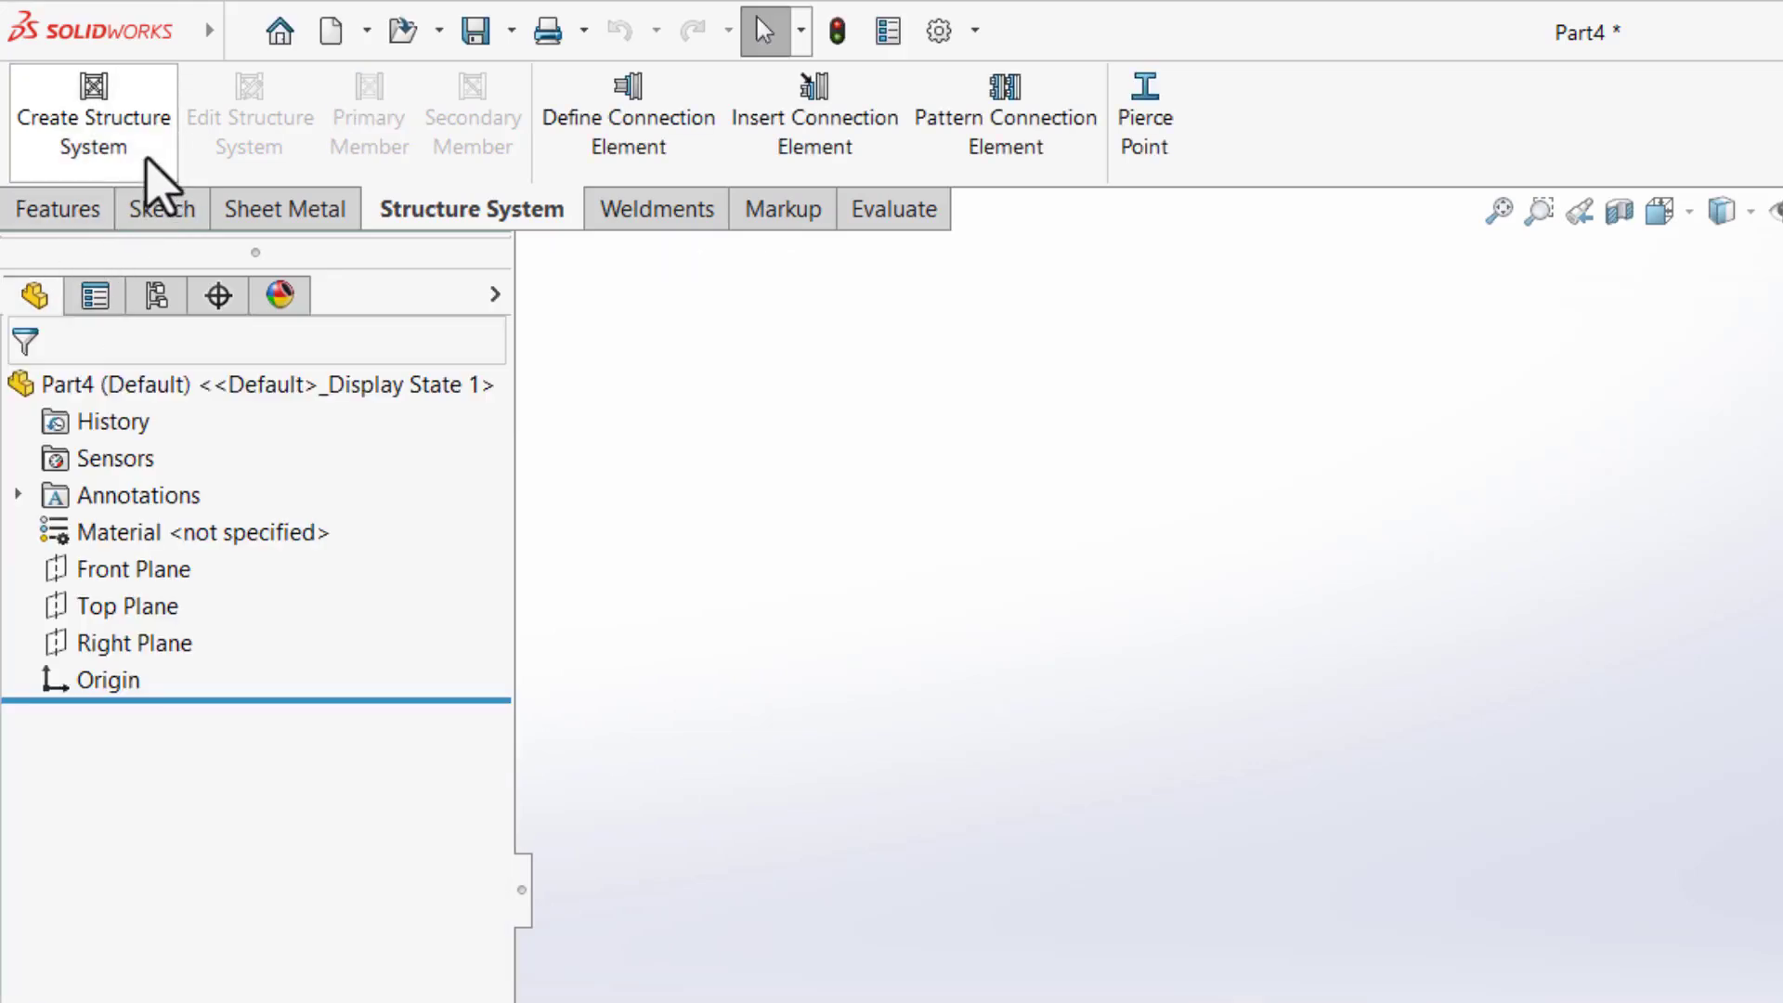
Close the trial Part4 without saving.
key(ctrl+w)
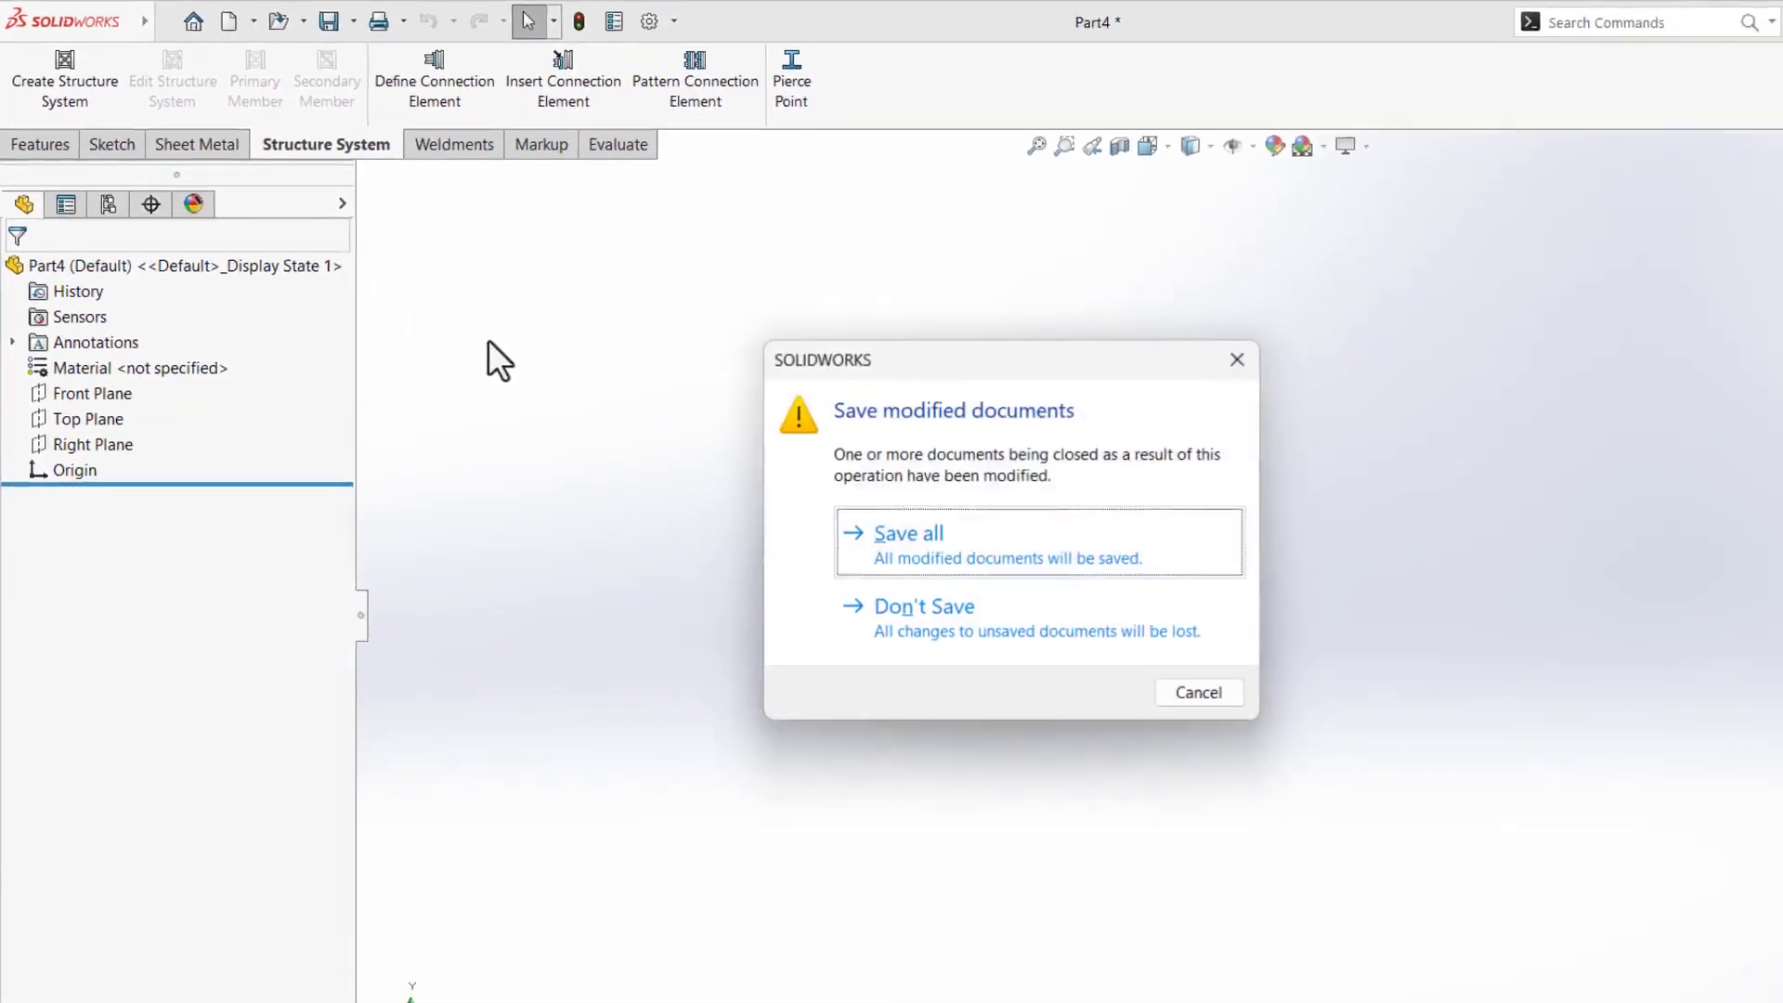
key(Tab)
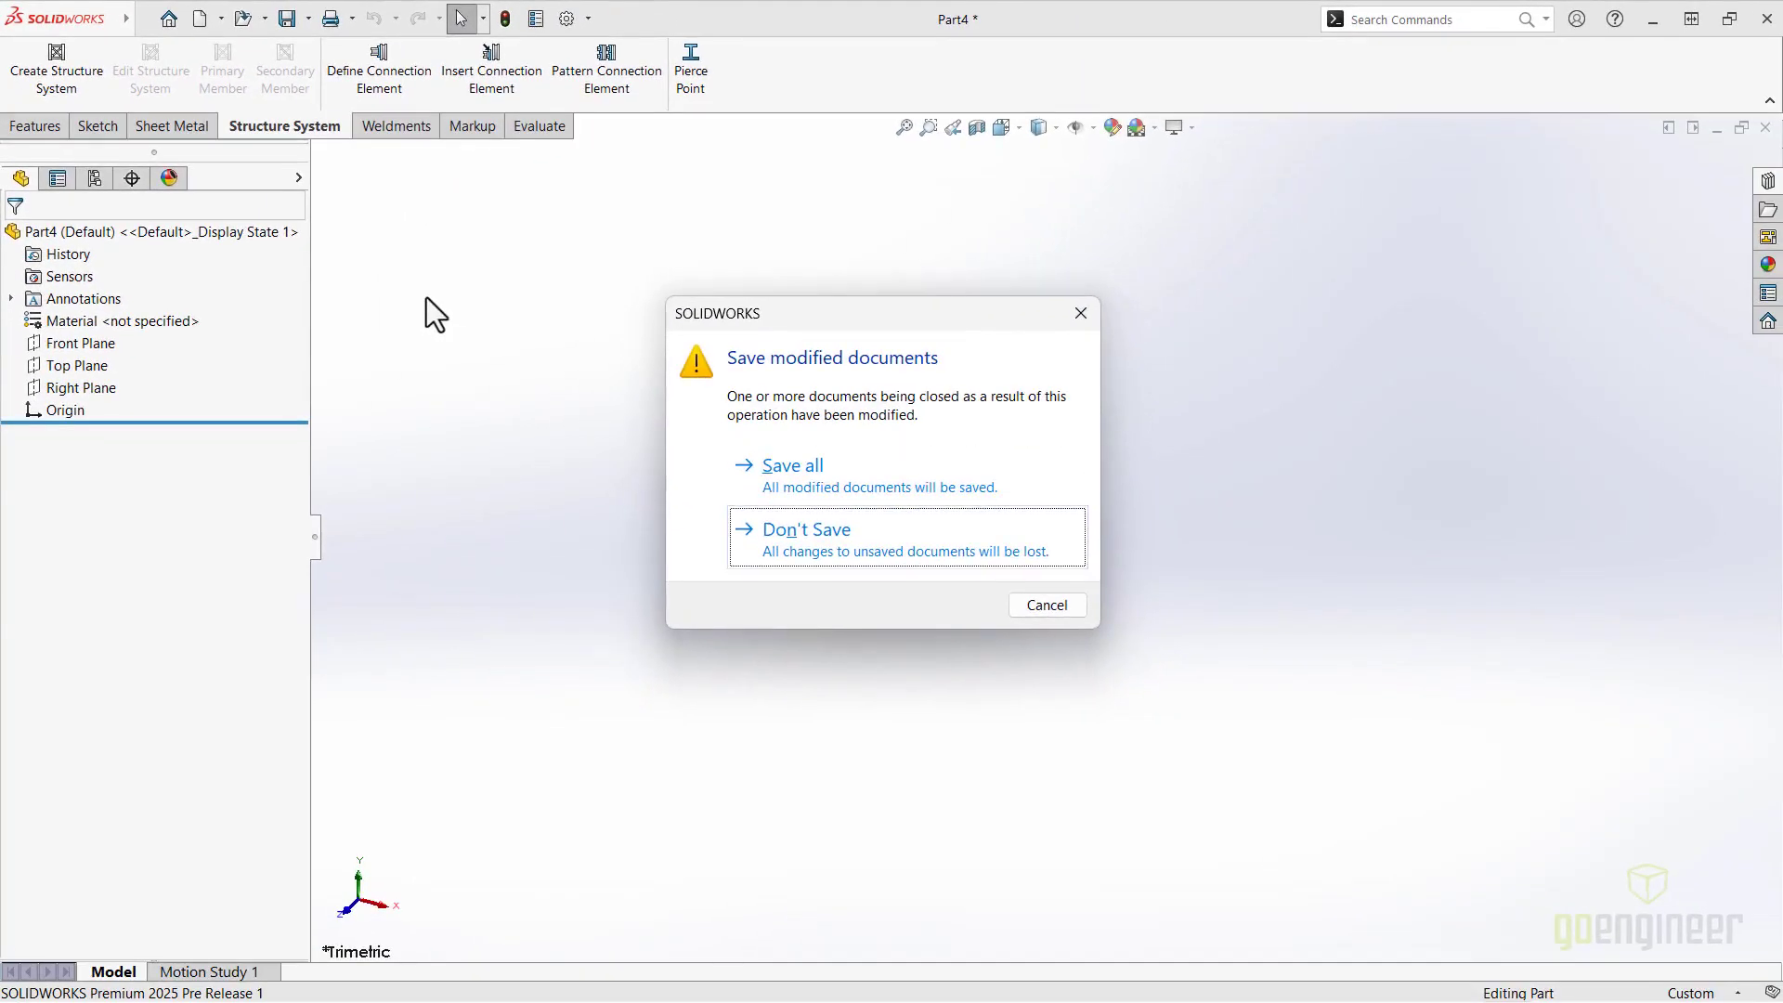
key(Return)
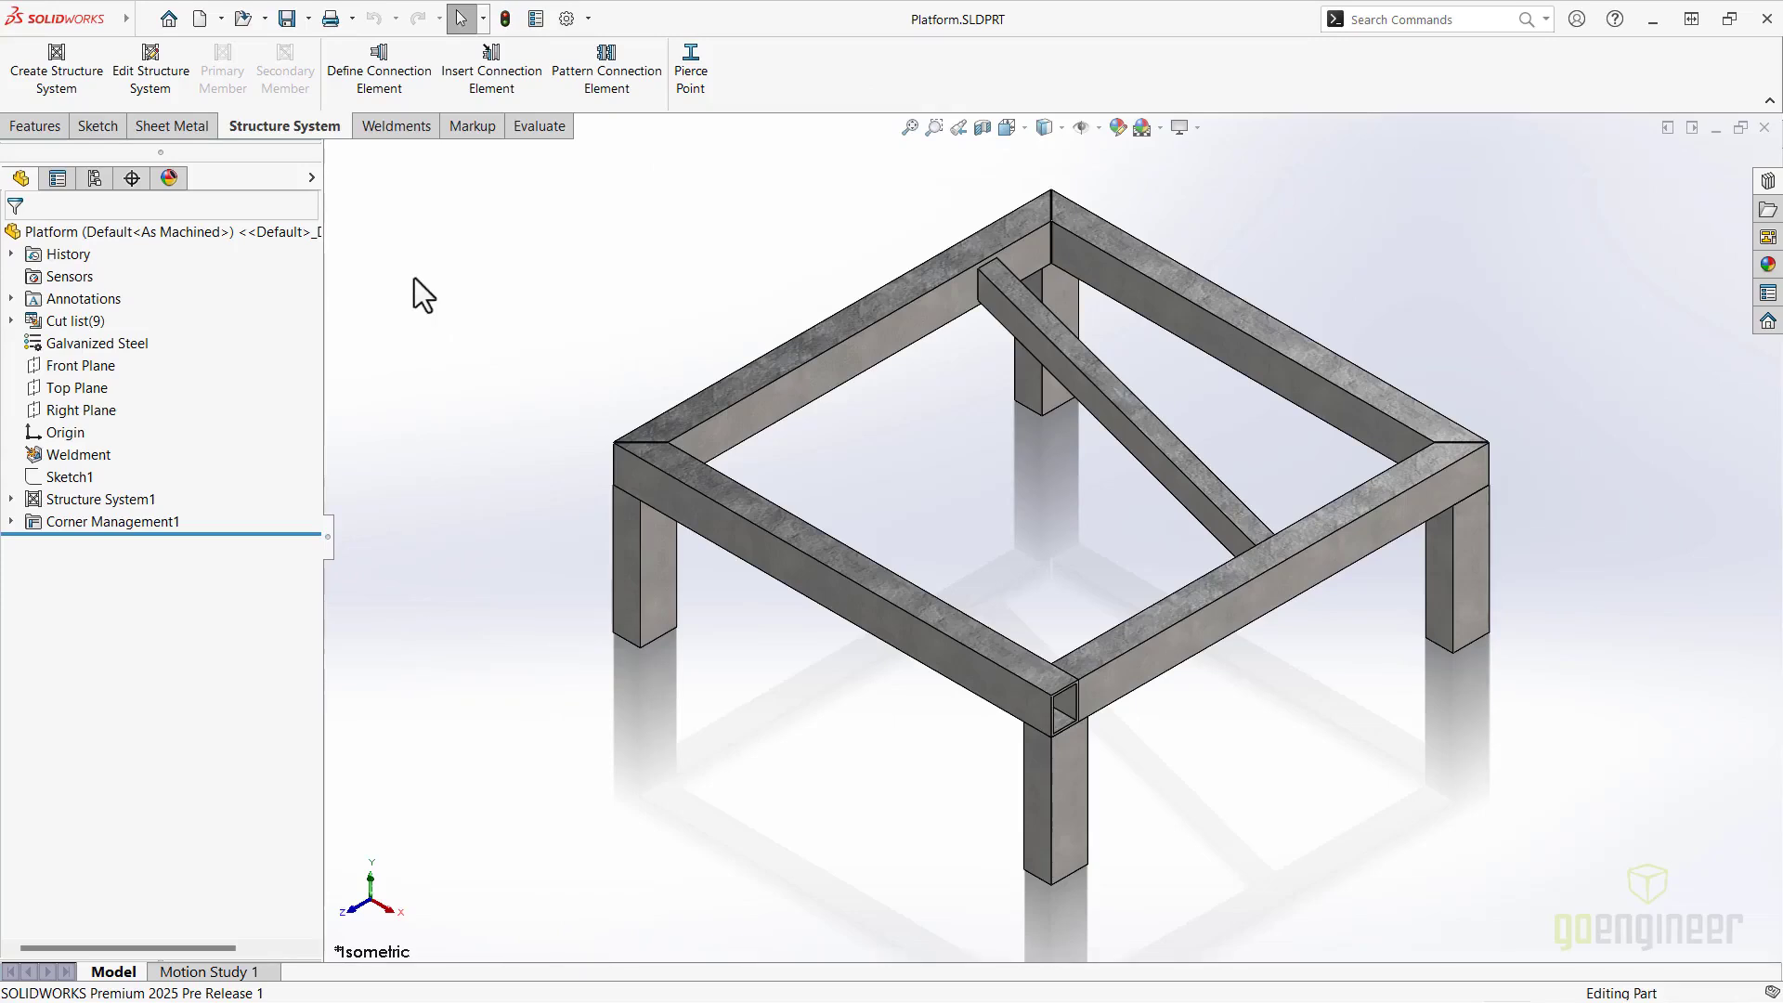
Start a secondary member in the Platform structure system and add its tube profile to Favorites.
click(167, 93)
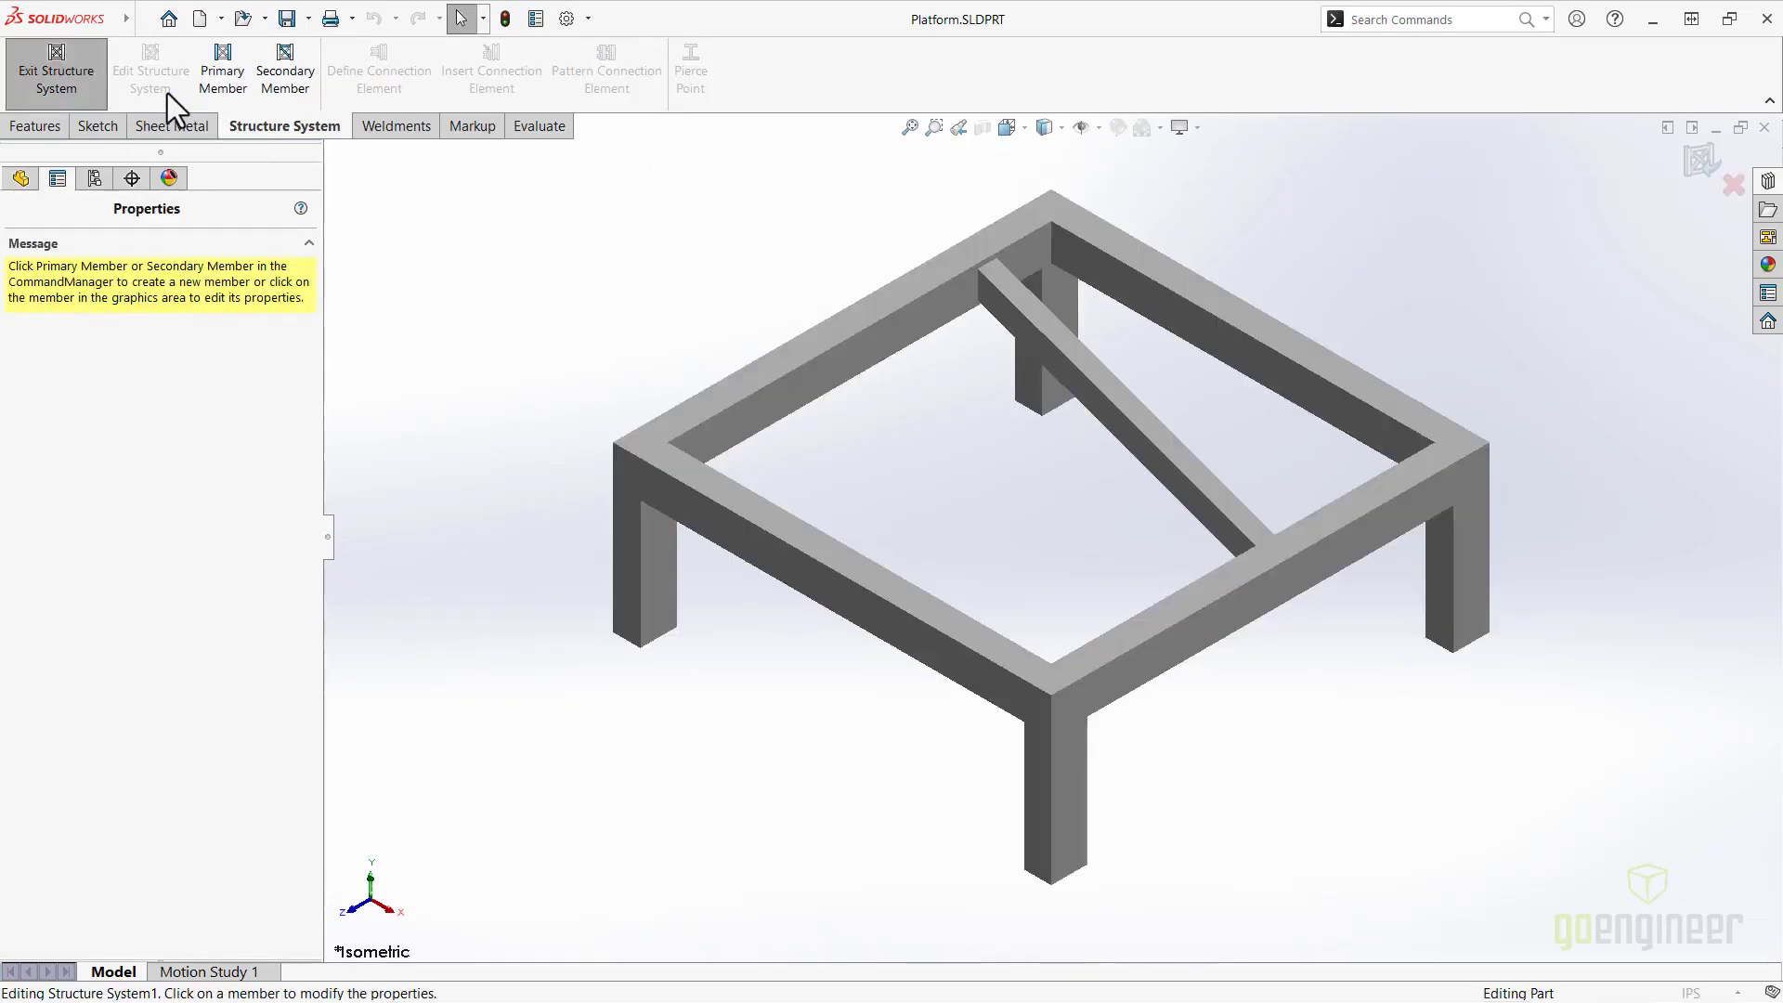
click(312, 108)
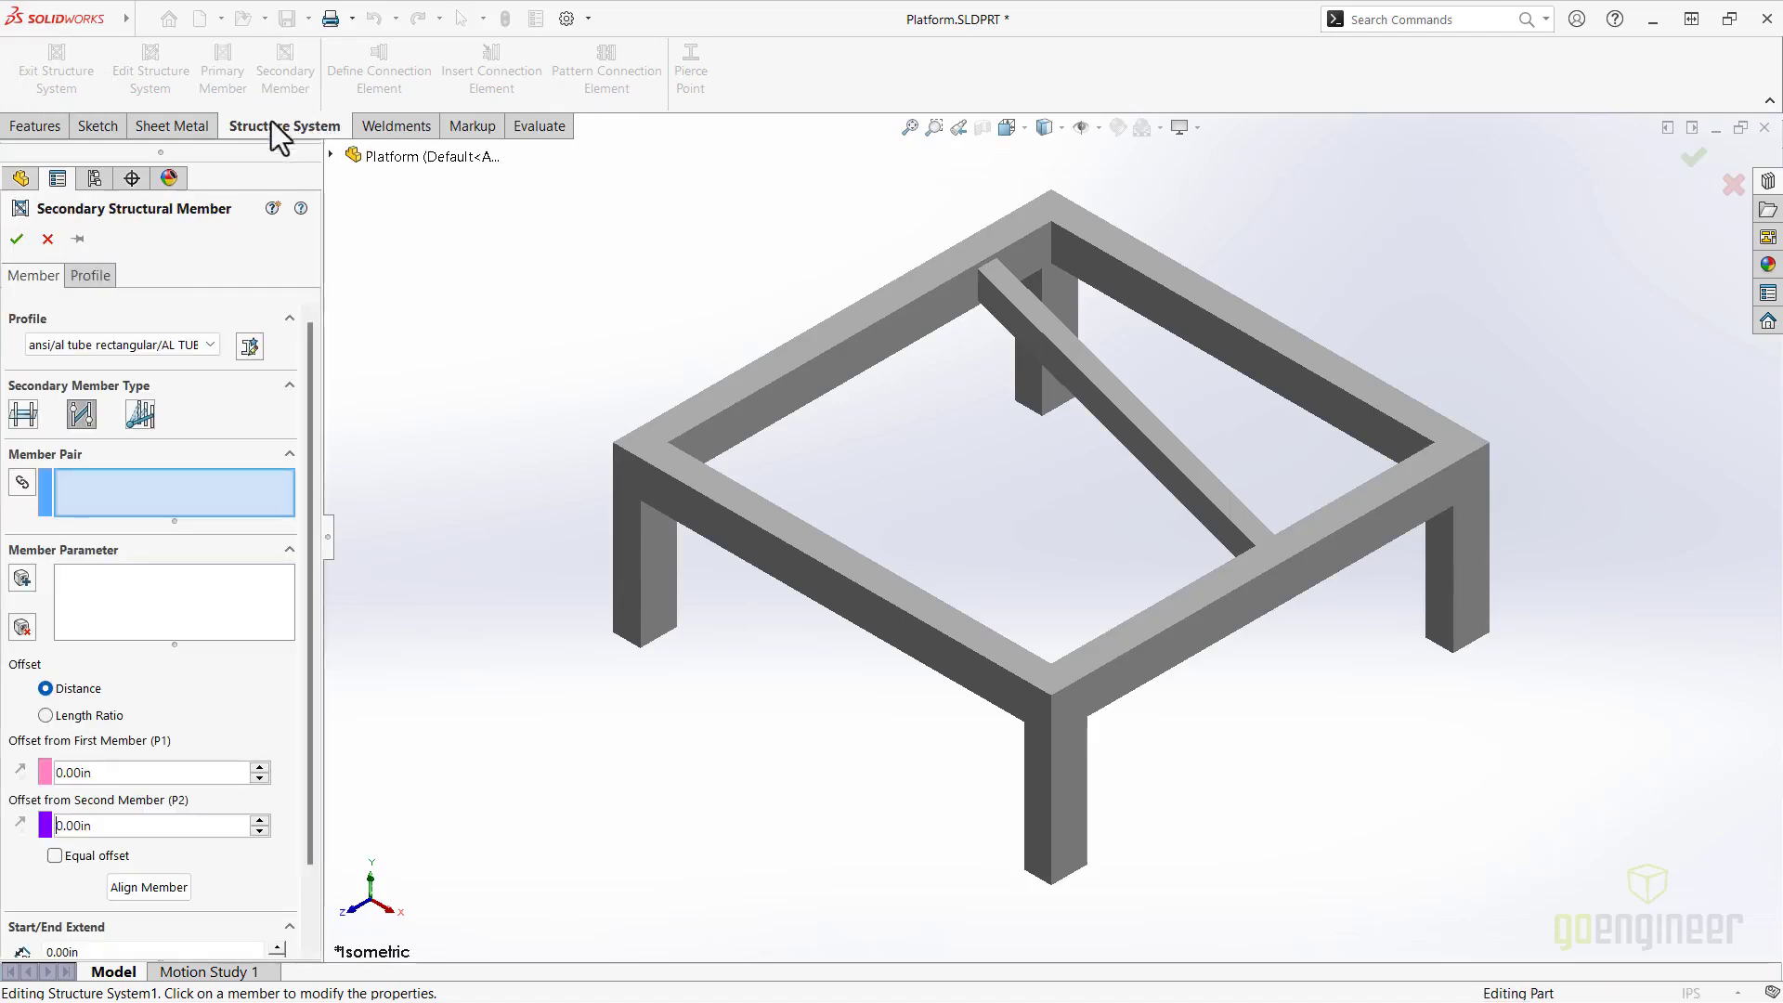
click(93, 273)
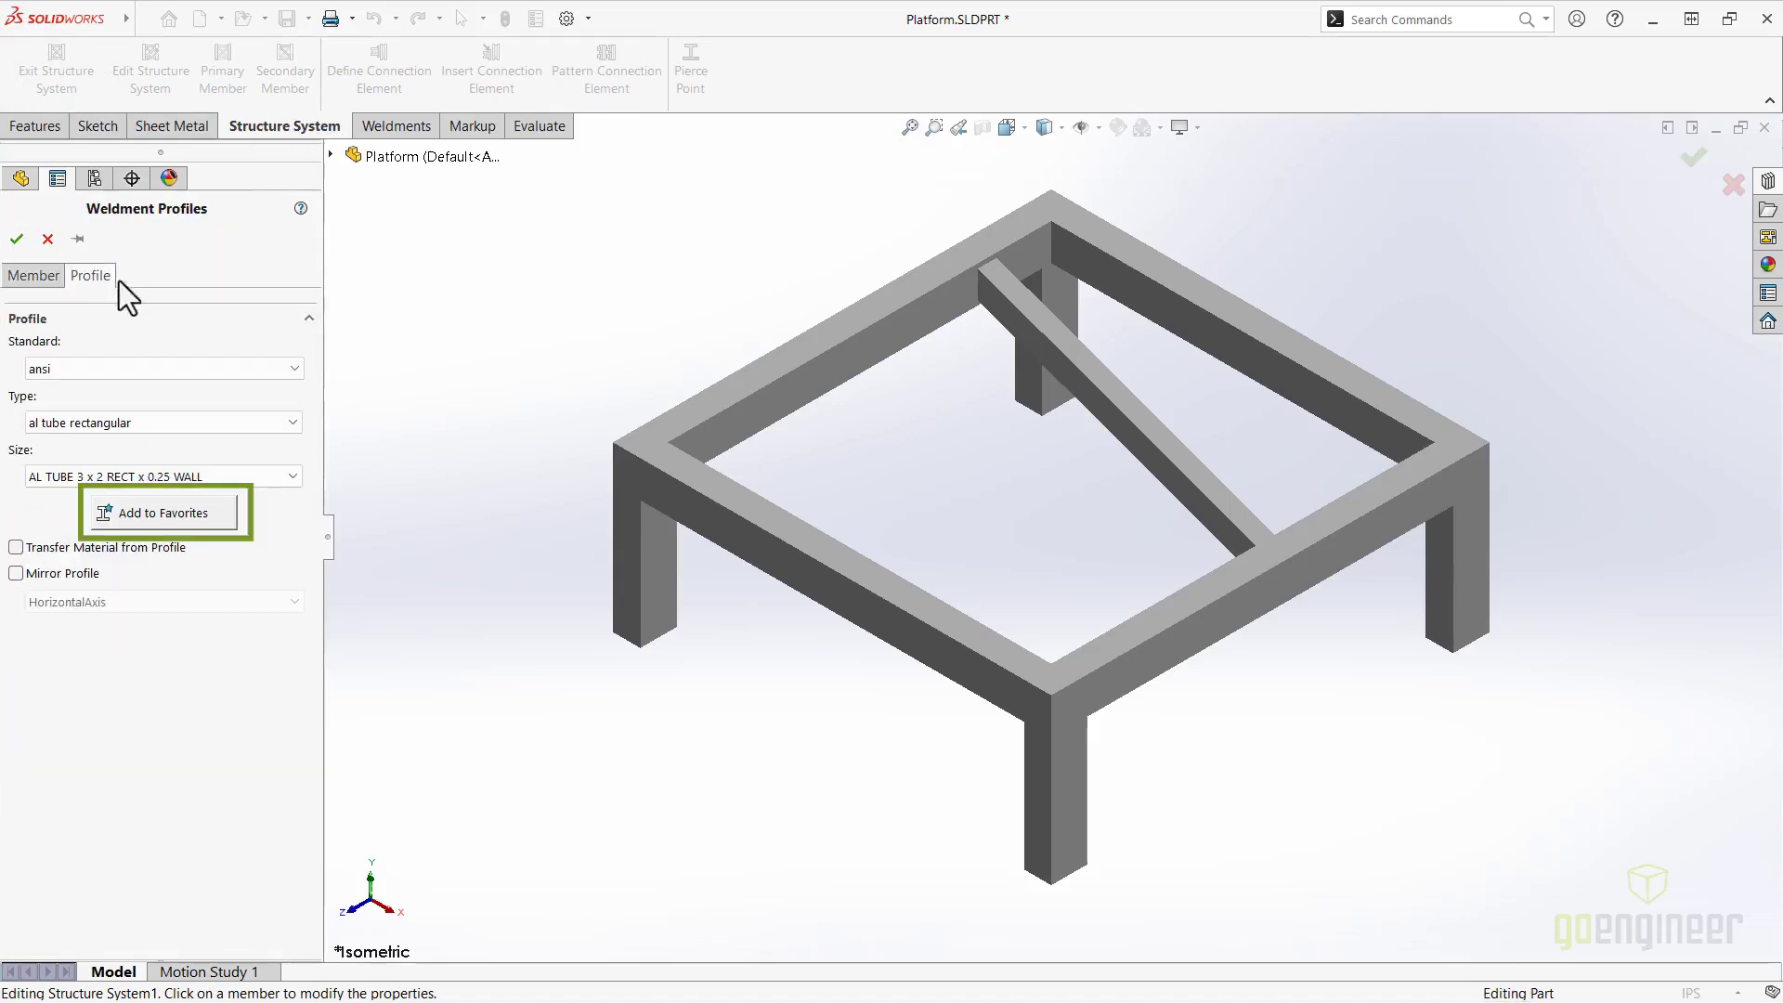
click(217, 517)
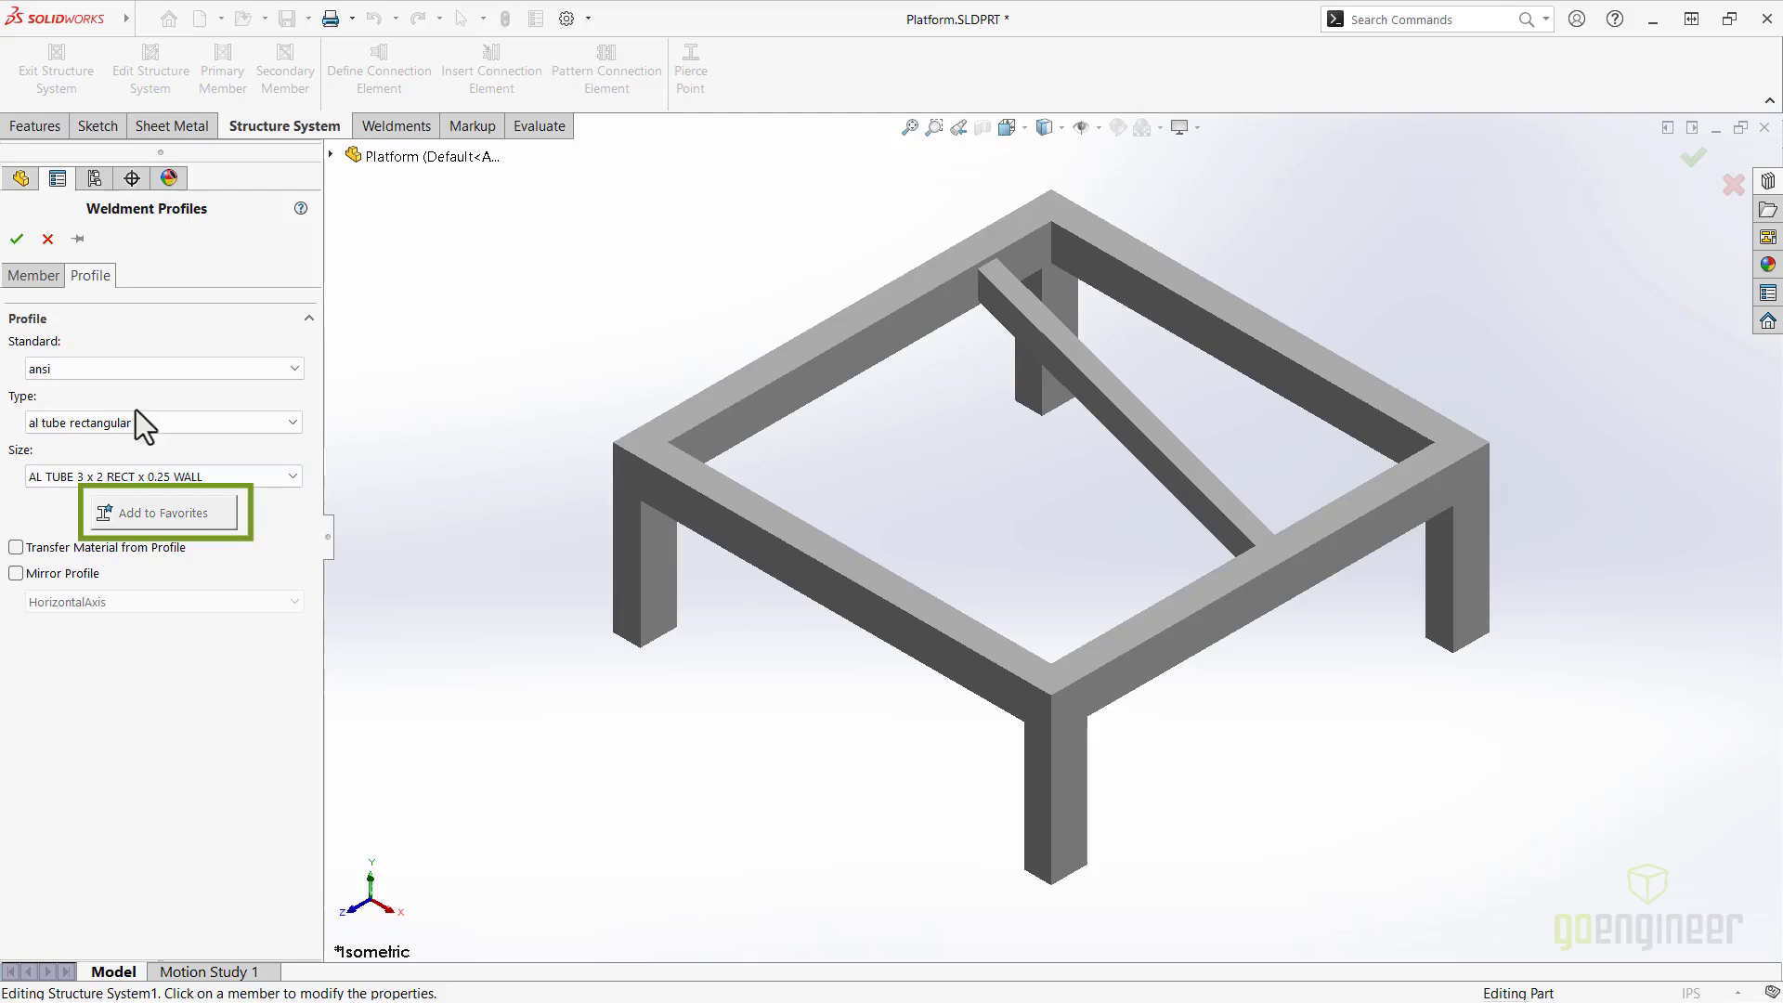
click(34, 273)
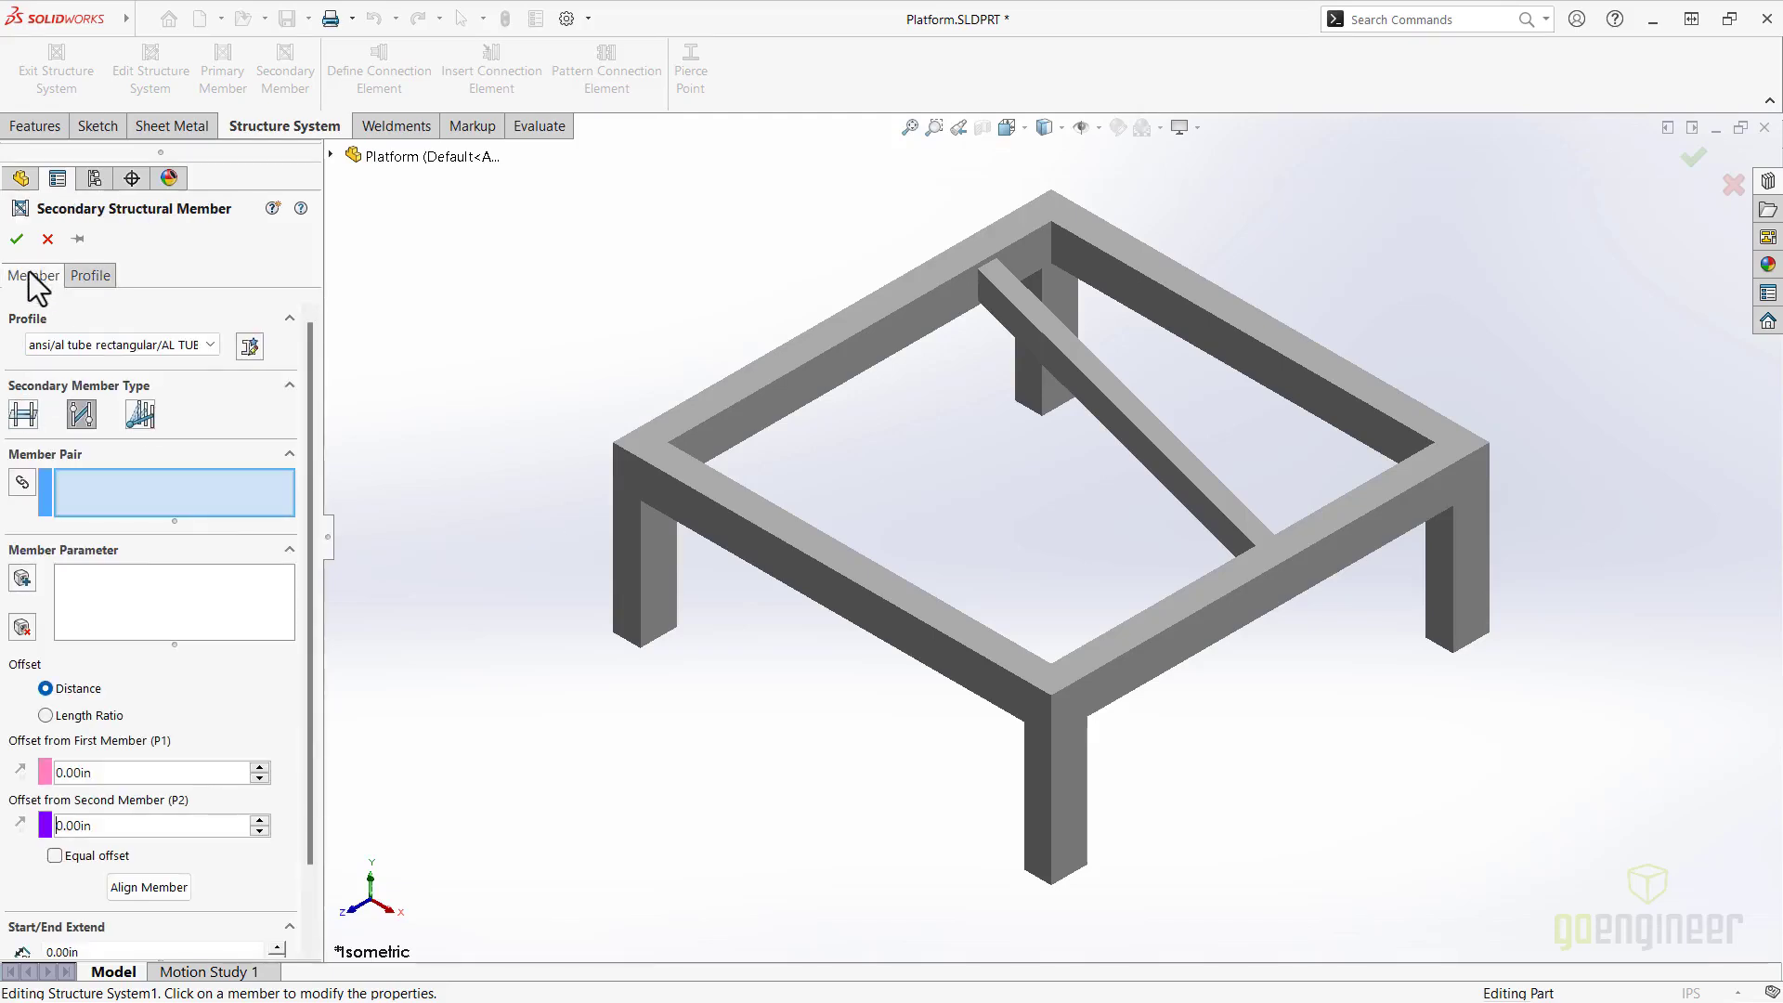
Pick the favourite AL TUBE 3 x 2 profile and span the back-left and front-right rails.
click(208, 344)
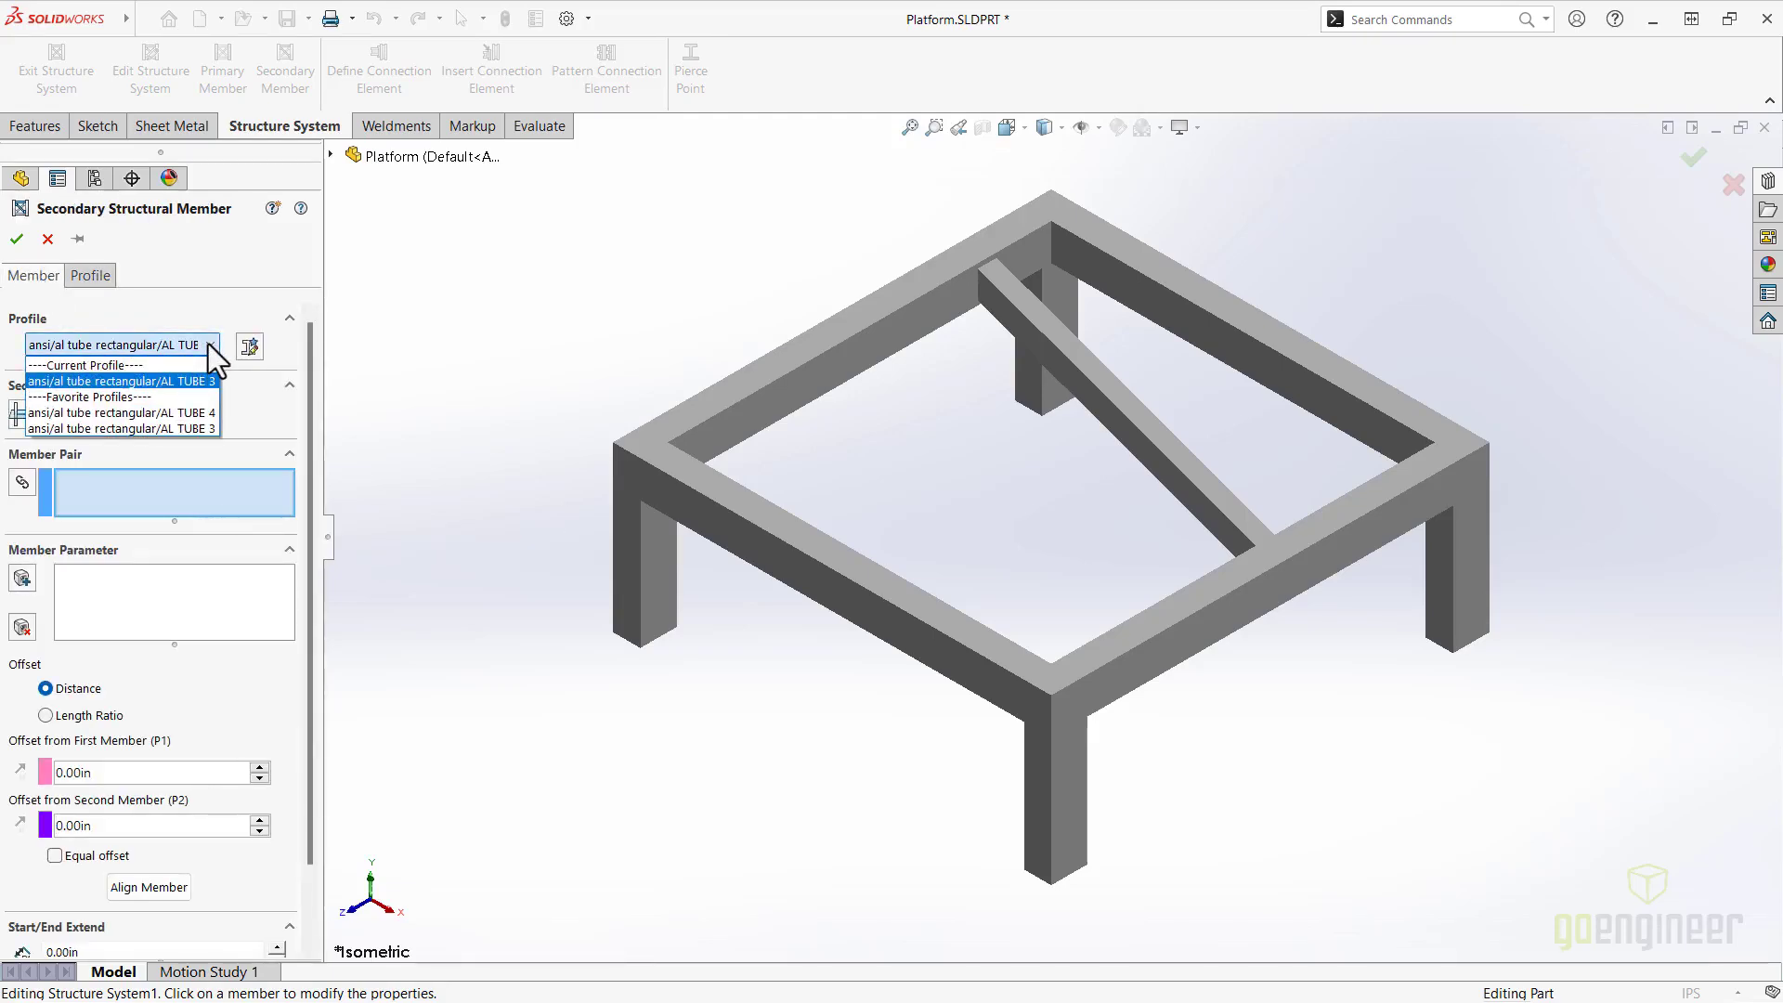
click(190, 433)
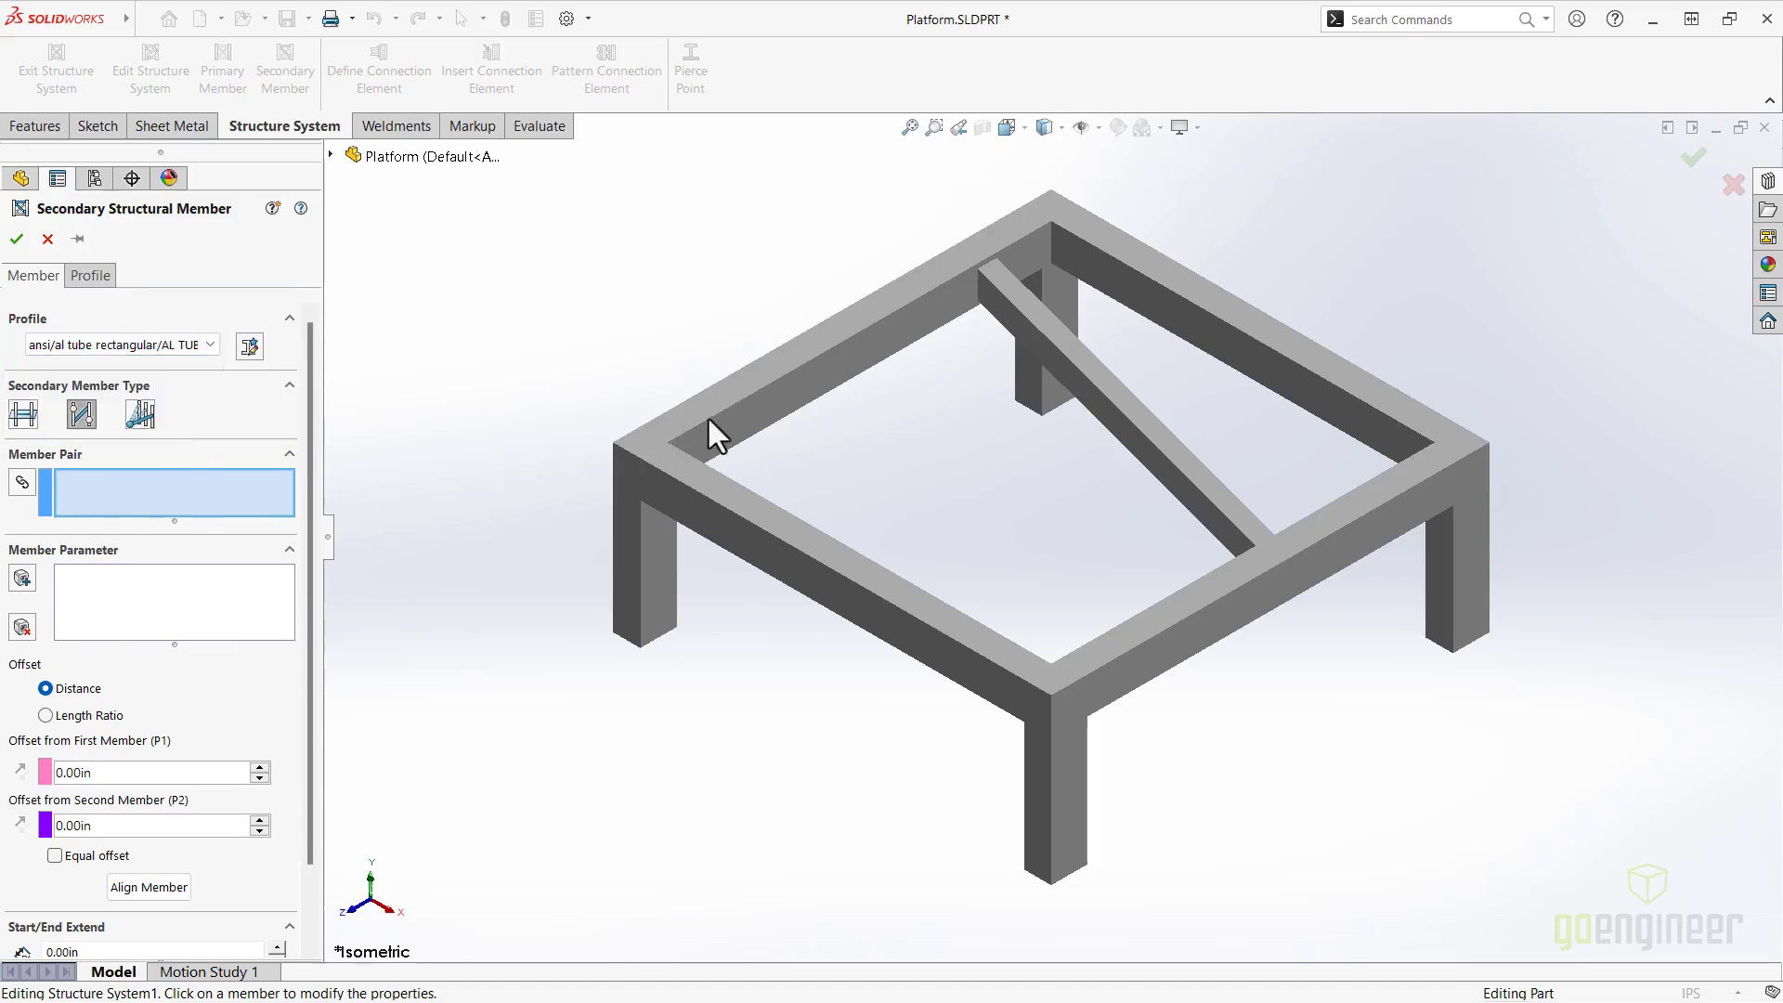
click(732, 421)
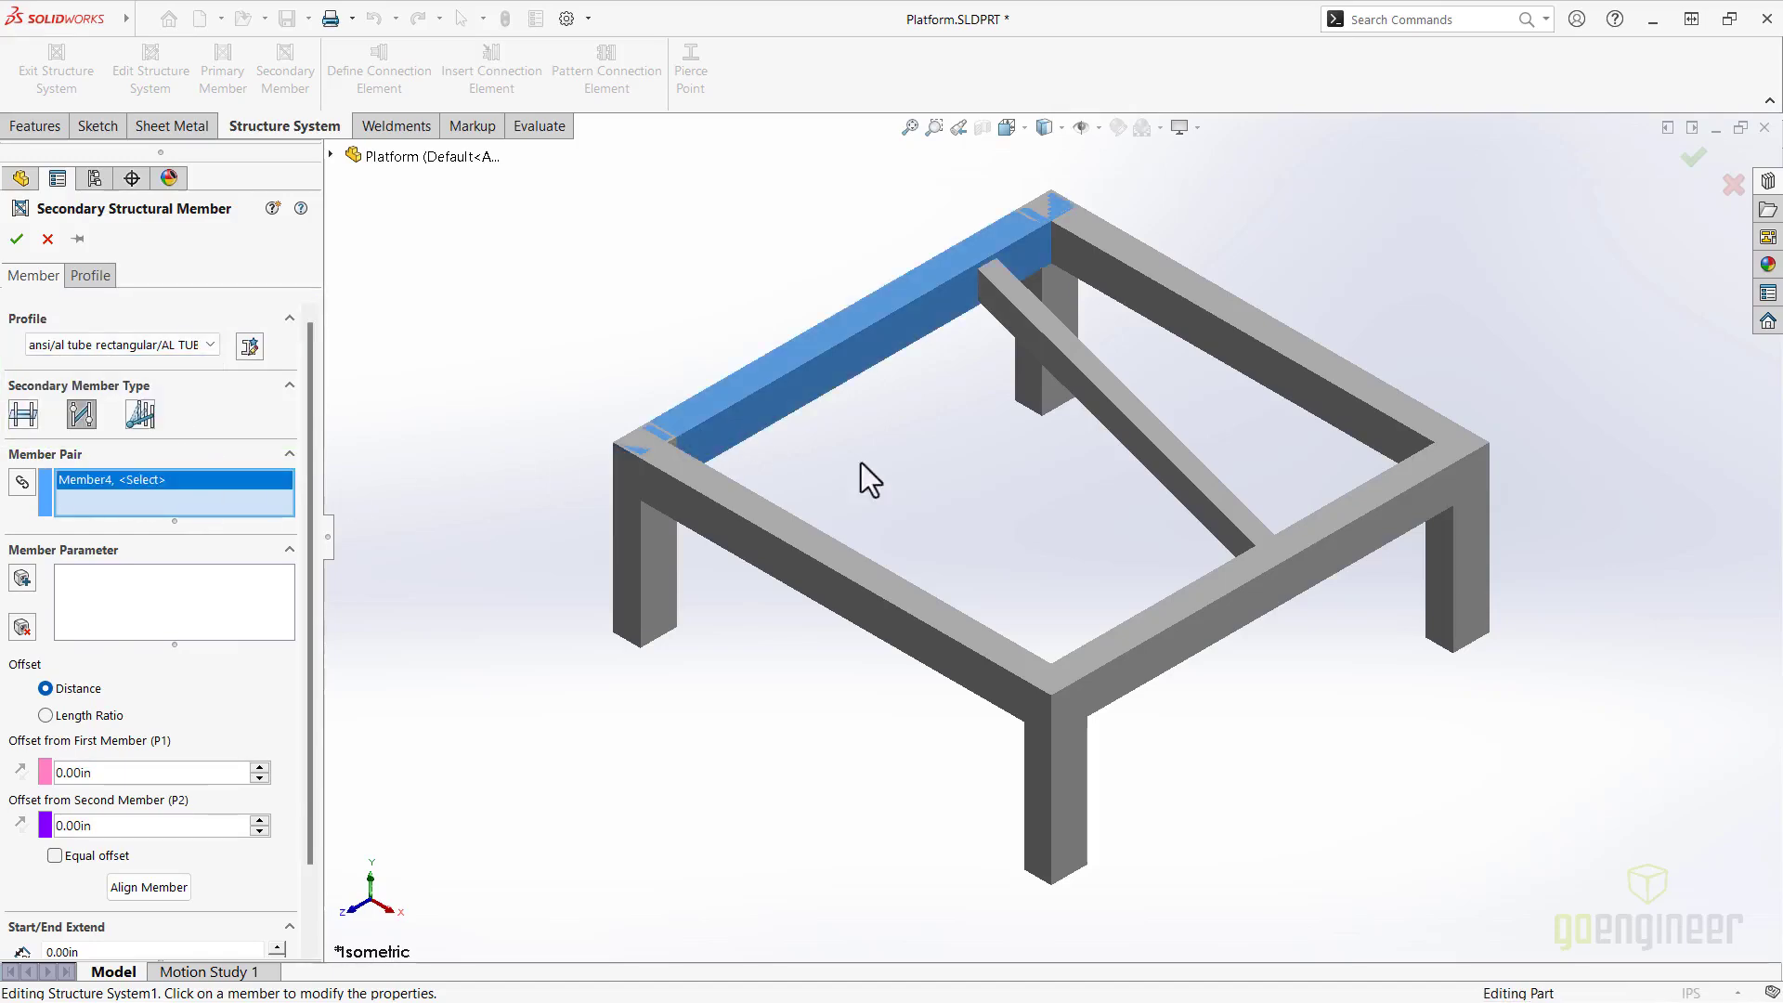
click(1110, 650)
click(17, 238)
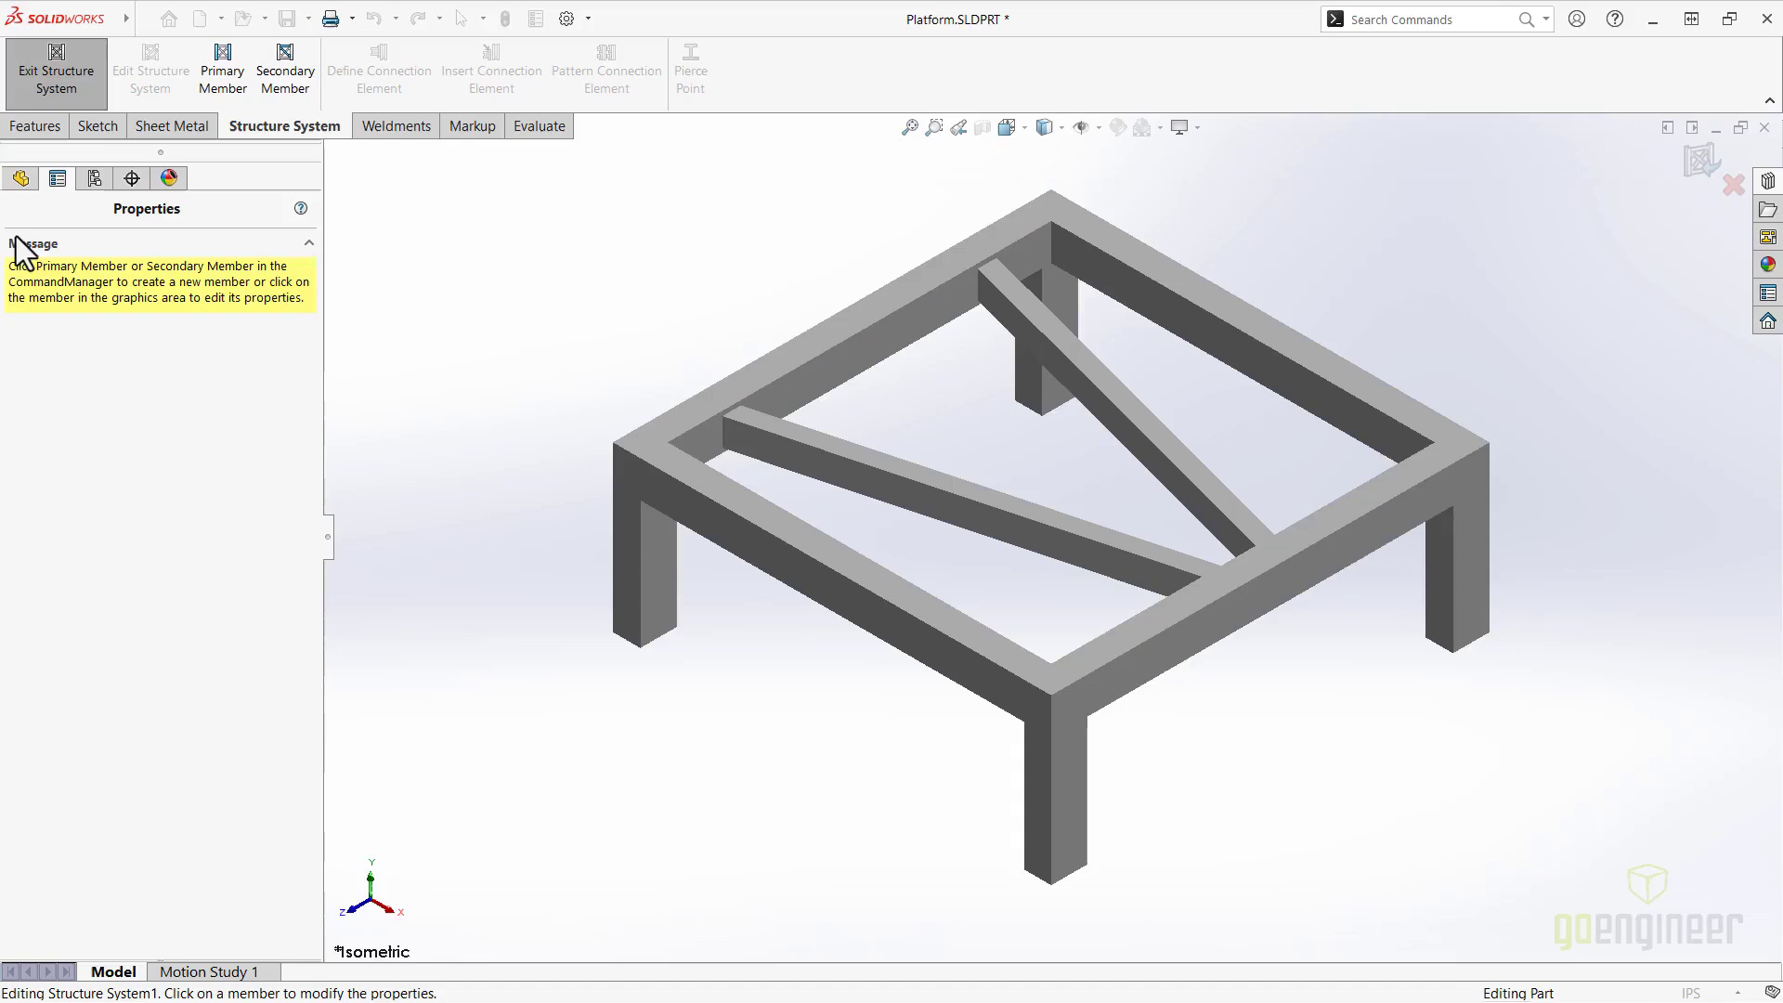
Exit the structure system and select Member2 at Corner5 in complex corner management.
click(88, 98)
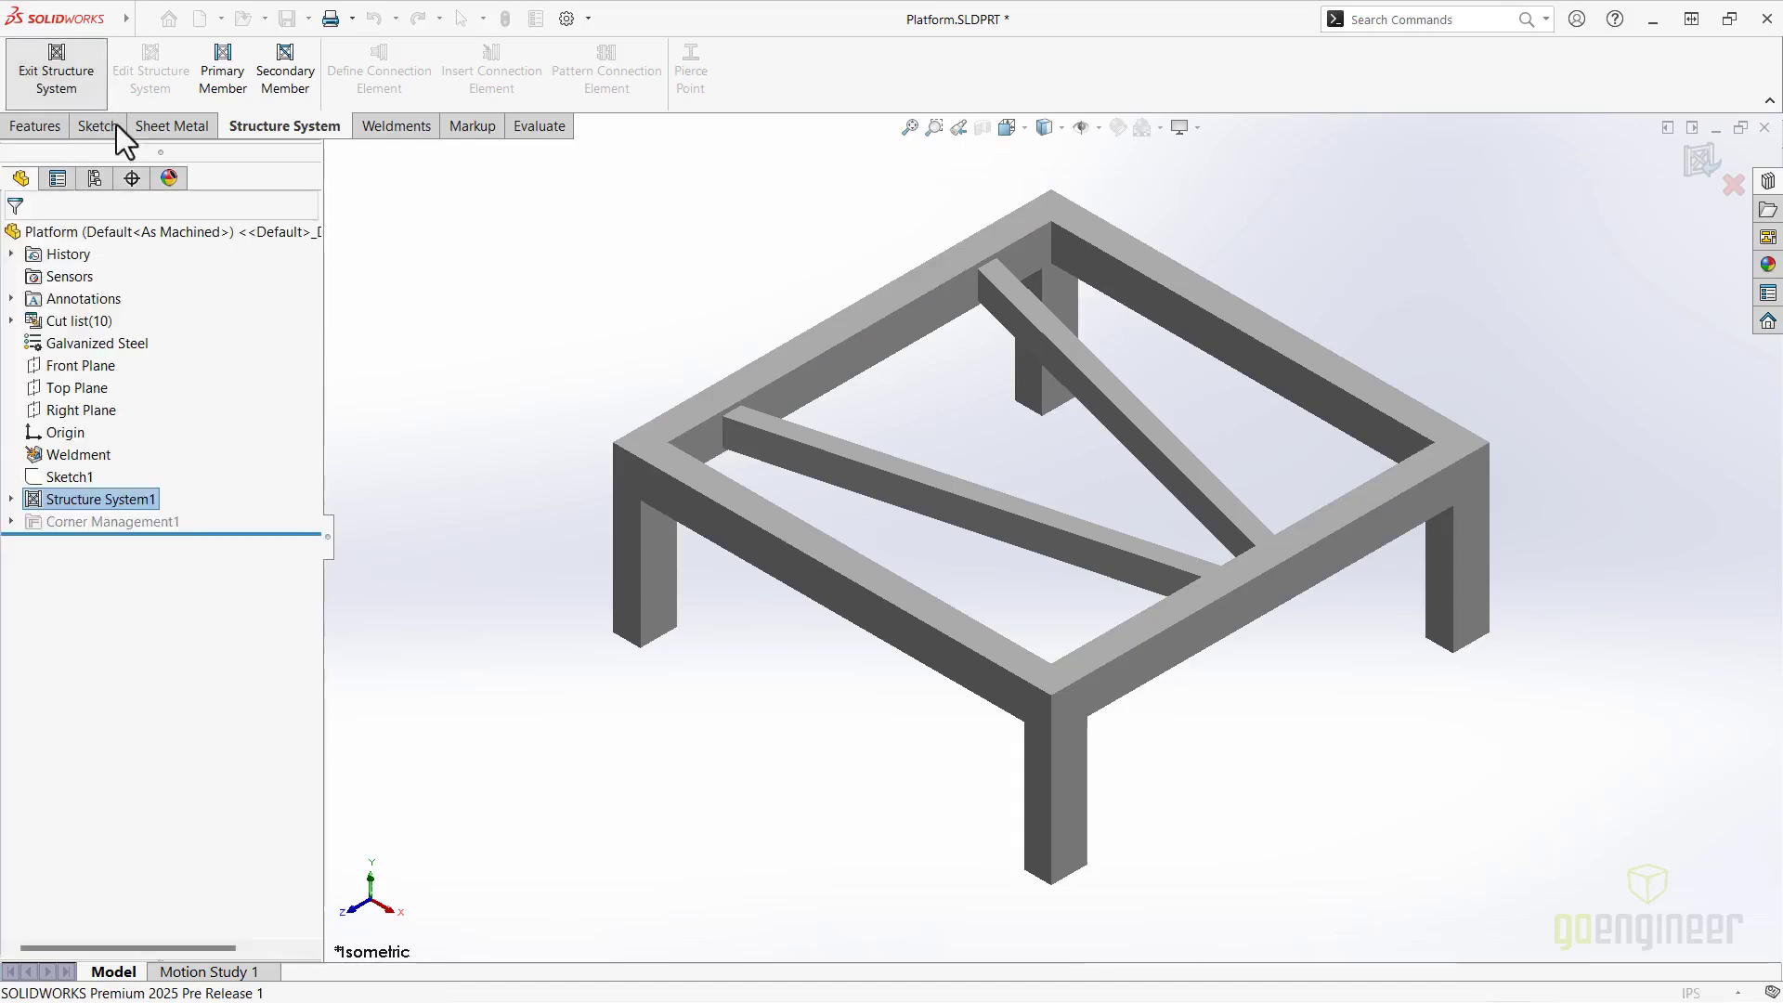
click(93, 276)
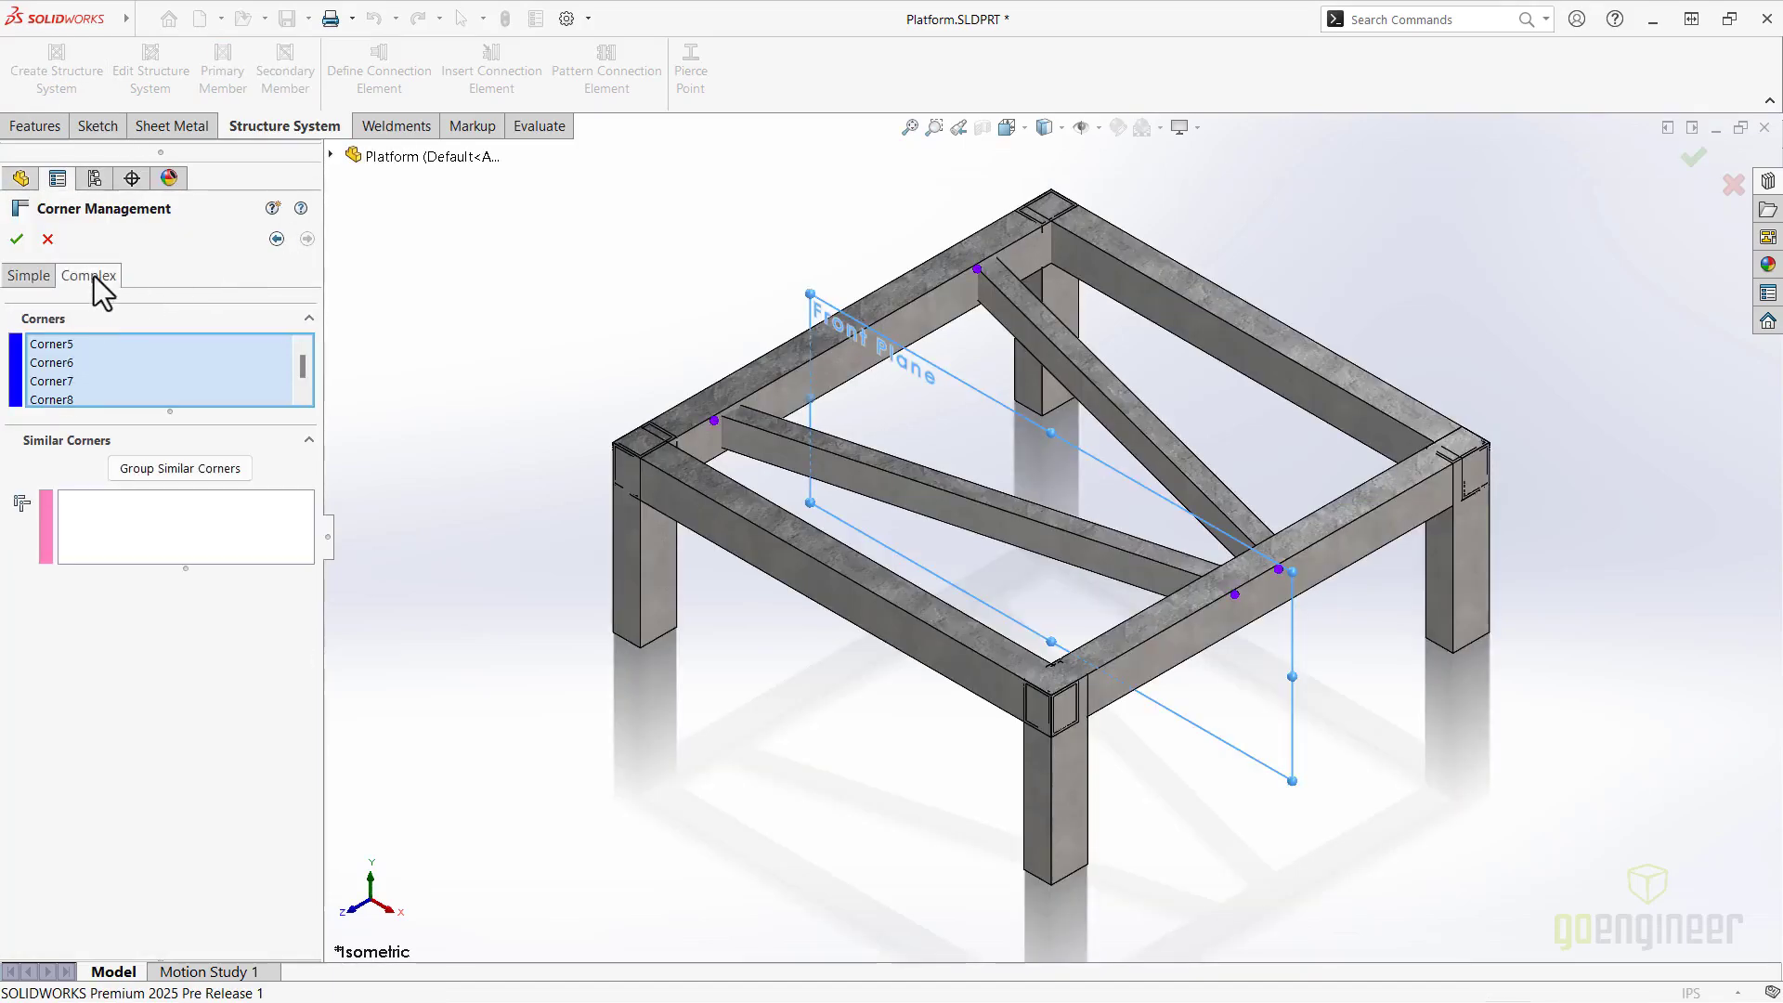
click(56, 345)
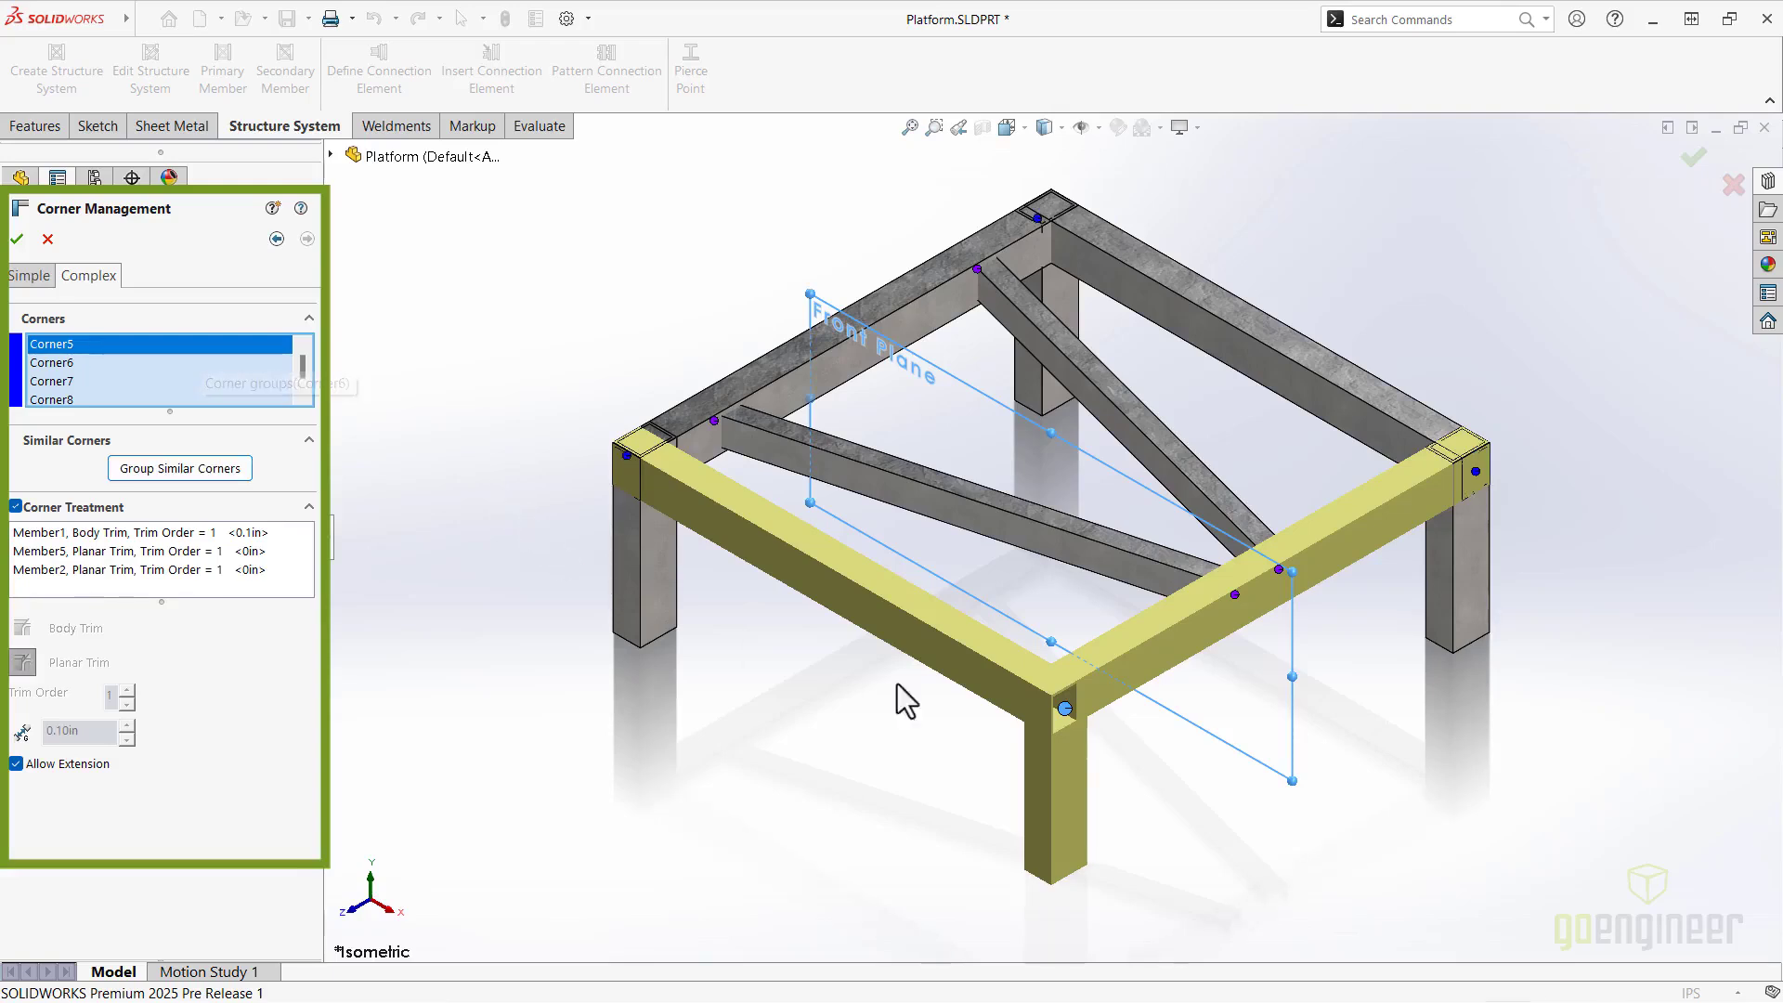
click(1098, 698)
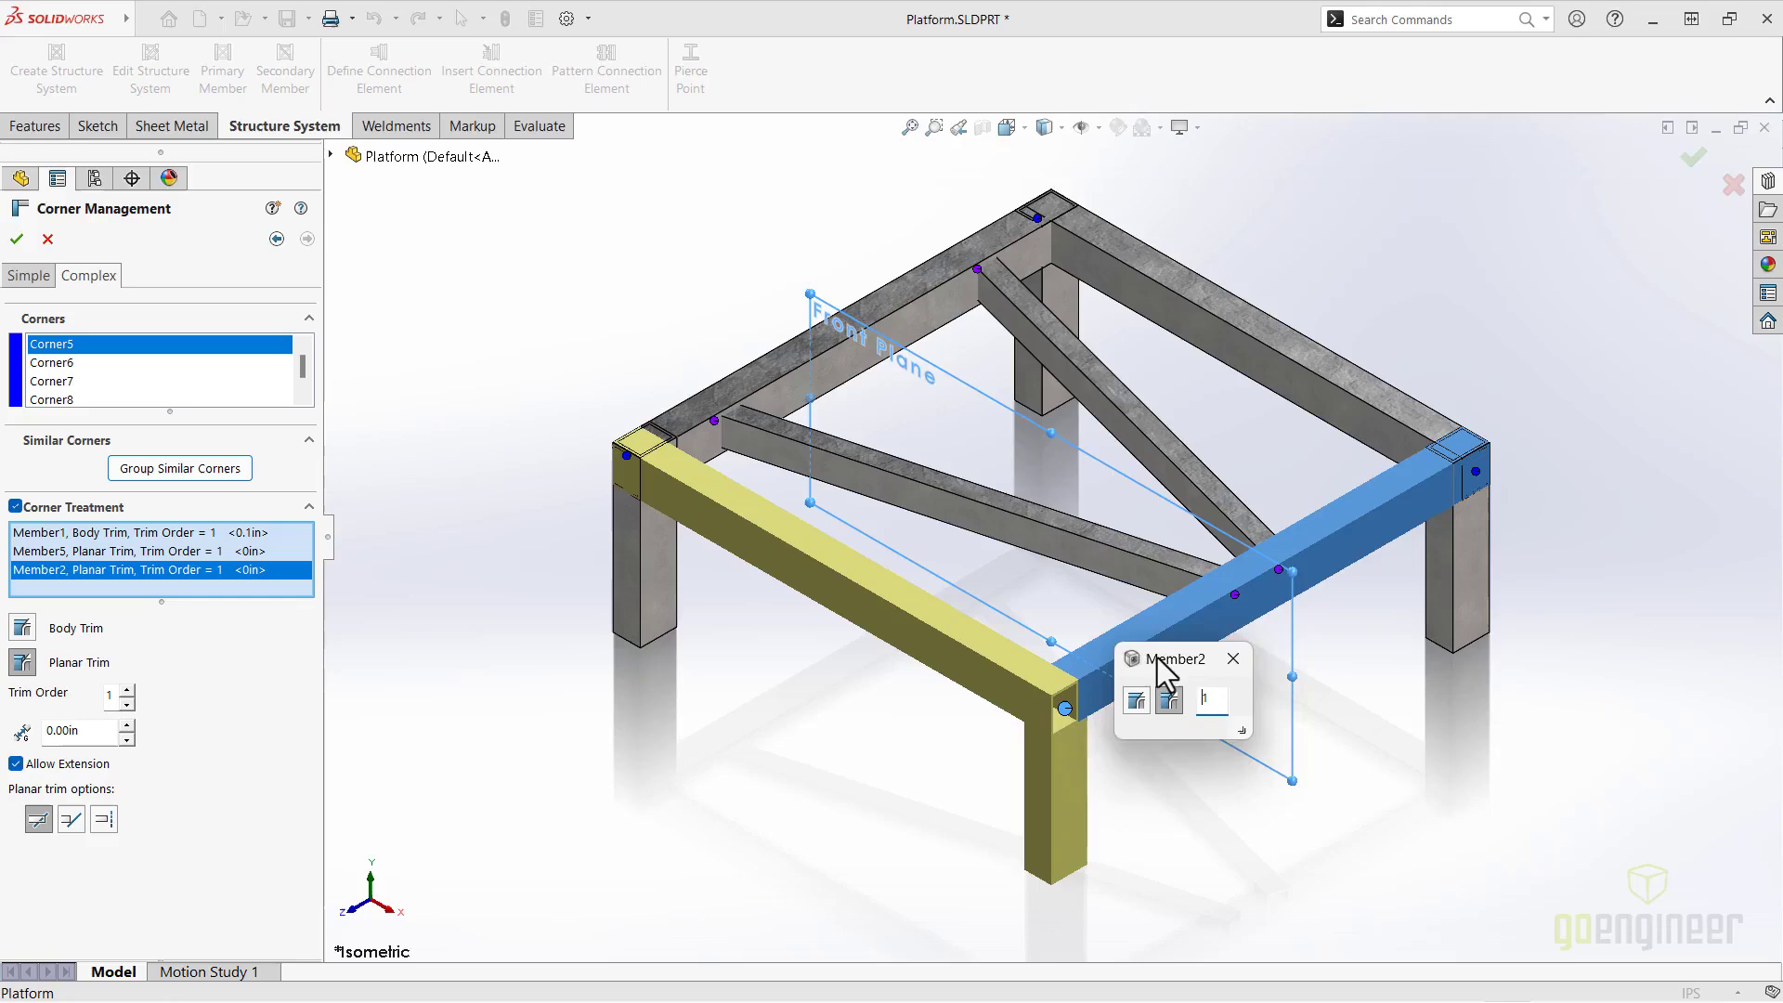
Set Member2's corner trim to Body Trim with a 0.1 in offset and confirm.
drag(1135, 725, 1177, 649)
click(1244, 721)
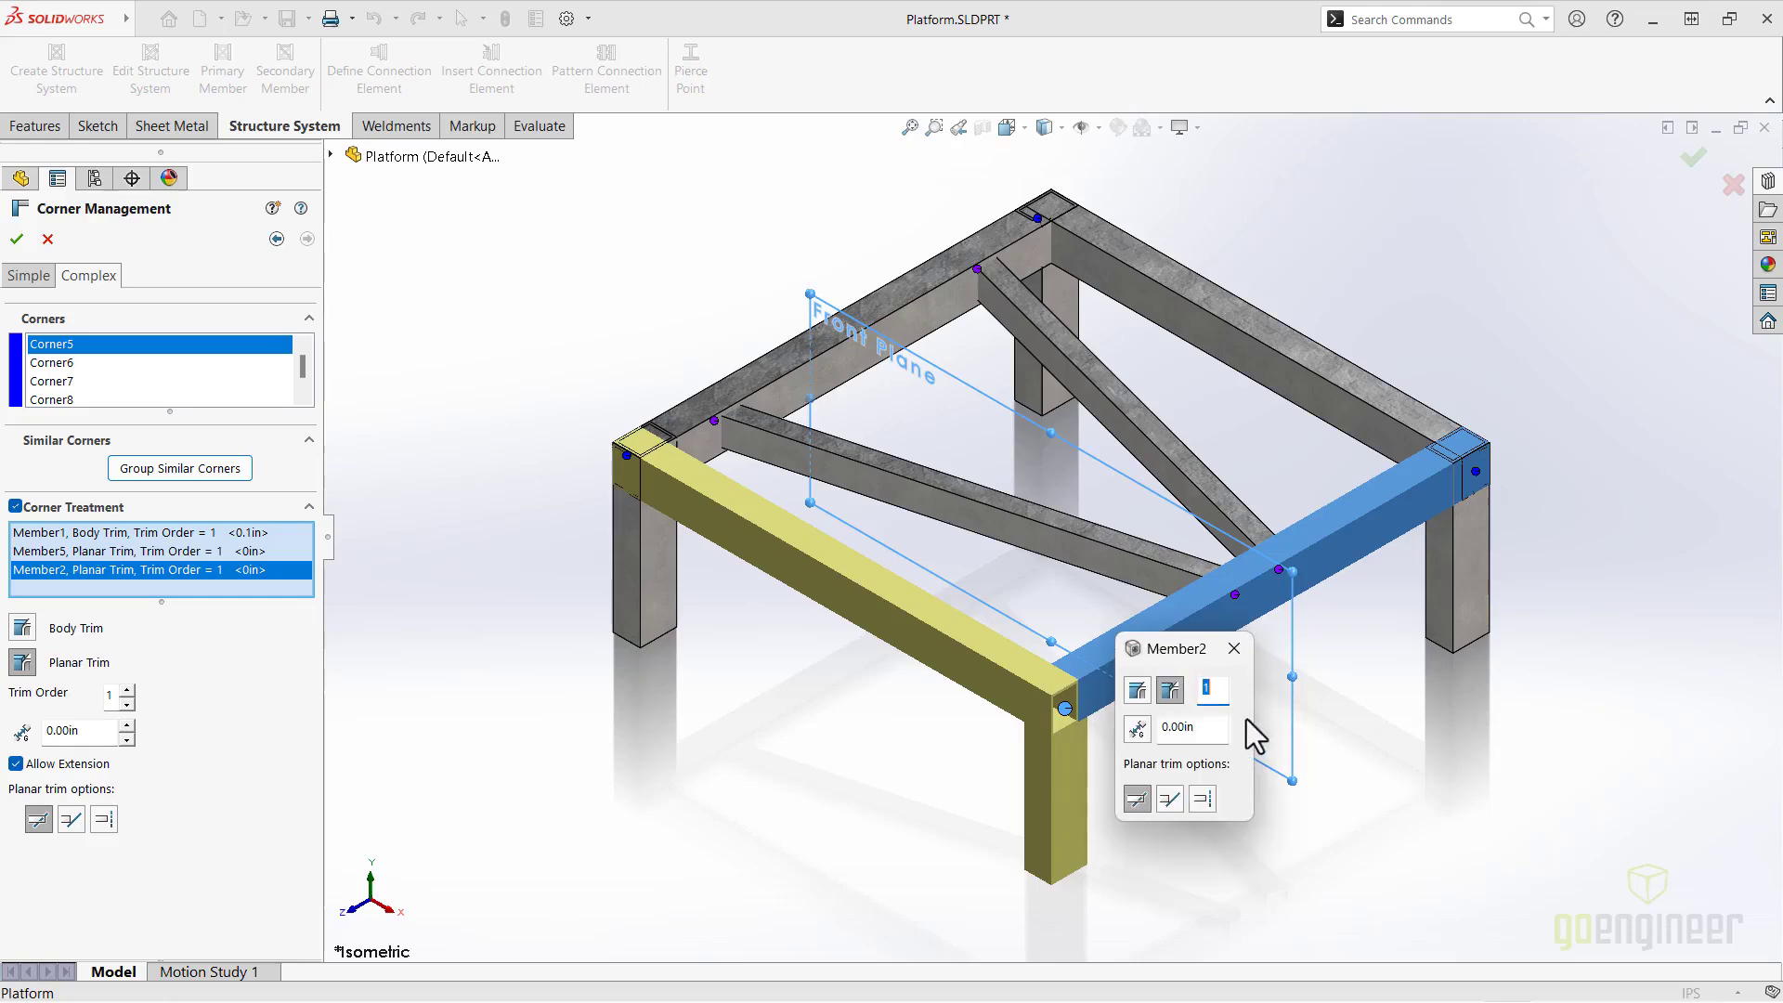
click(1137, 691)
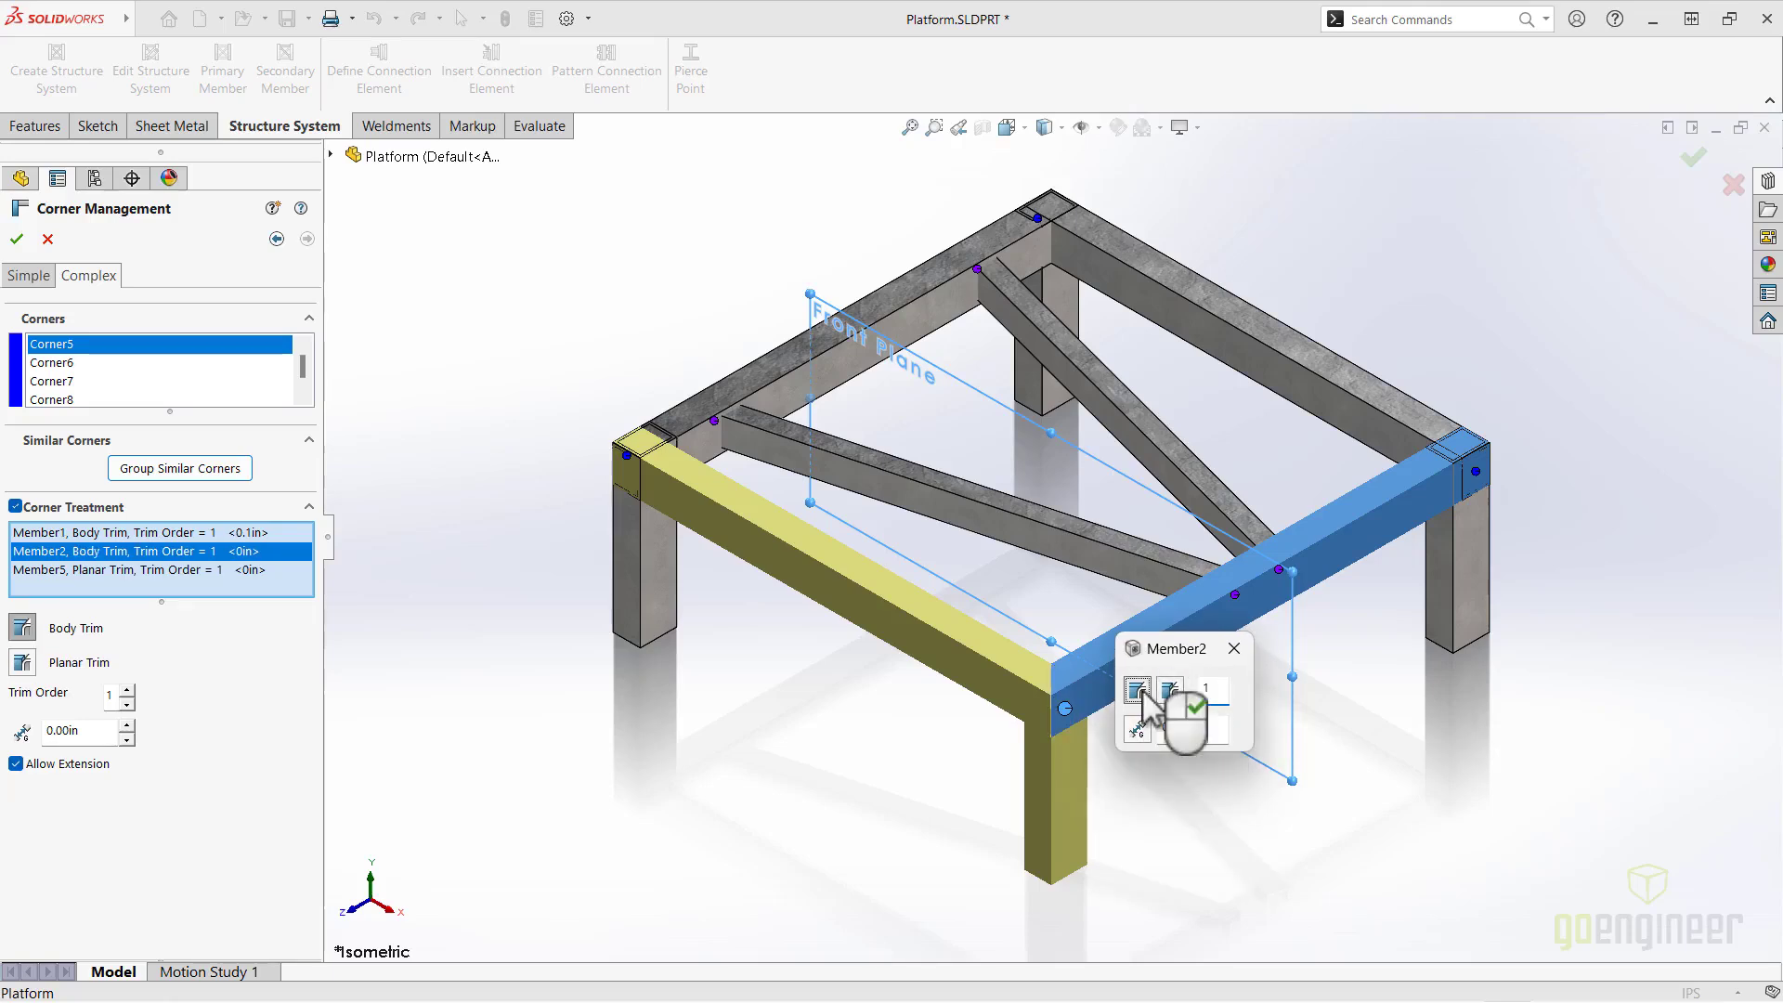
click(1181, 728)
text(0.1)
key(Return)
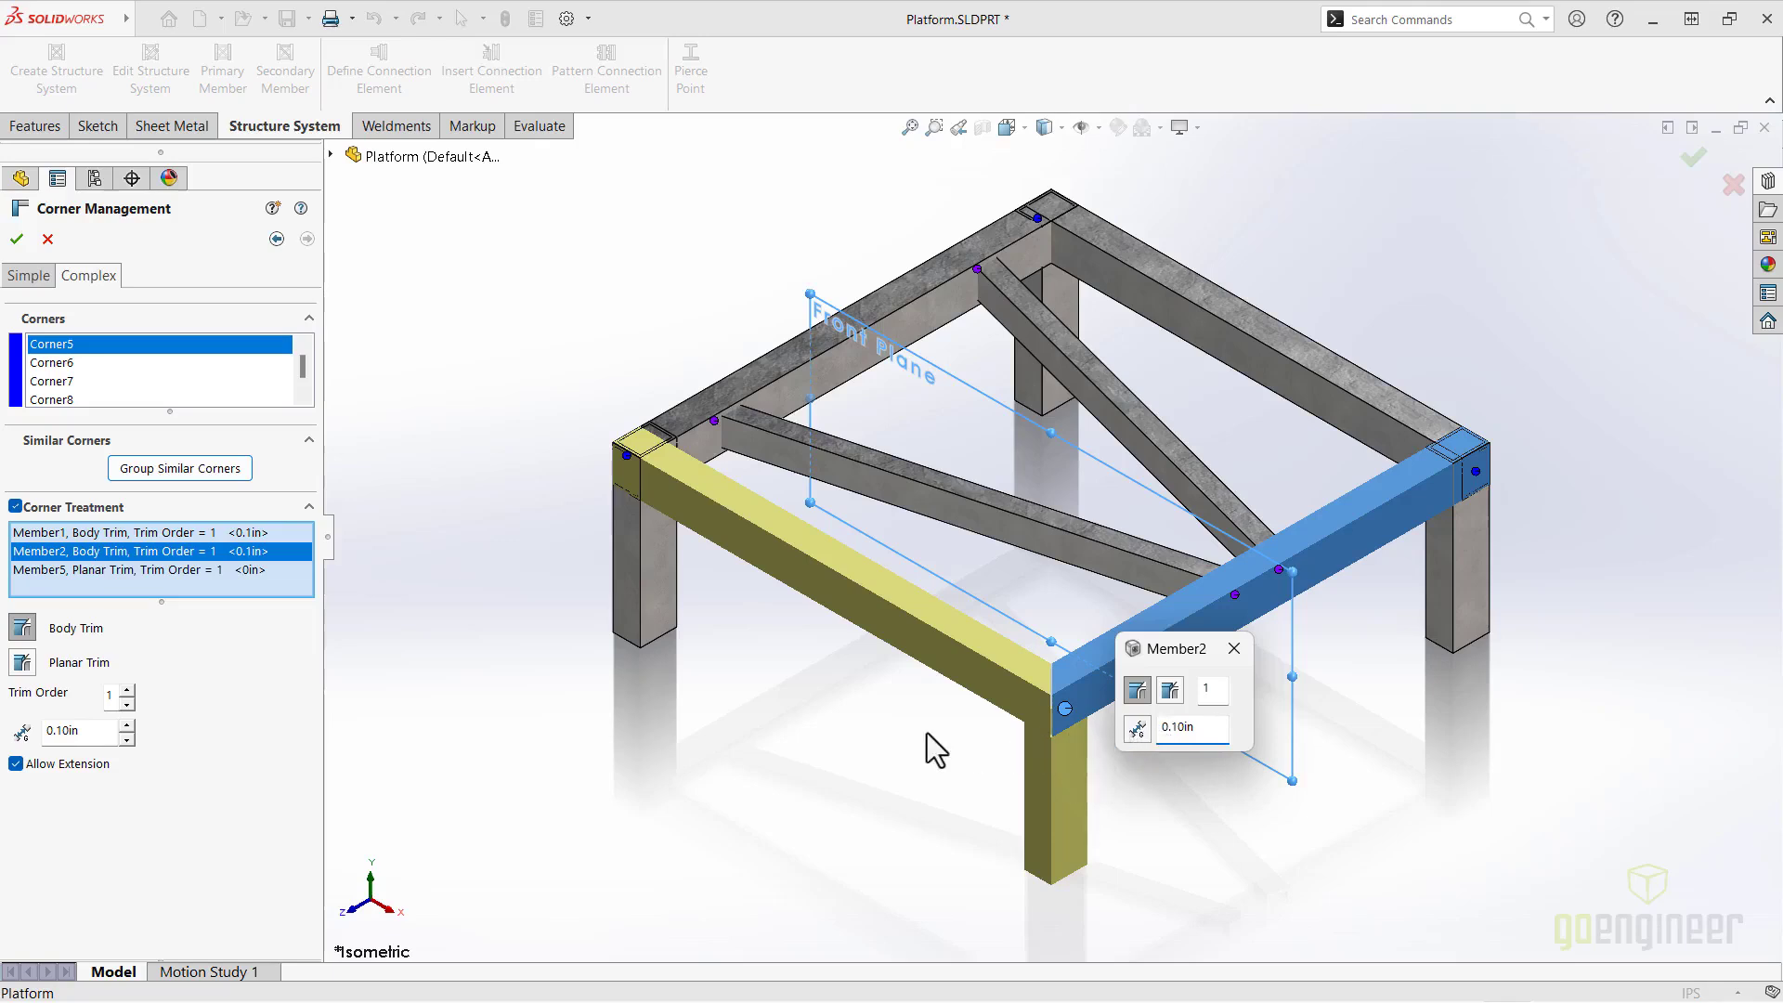
click(15, 238)
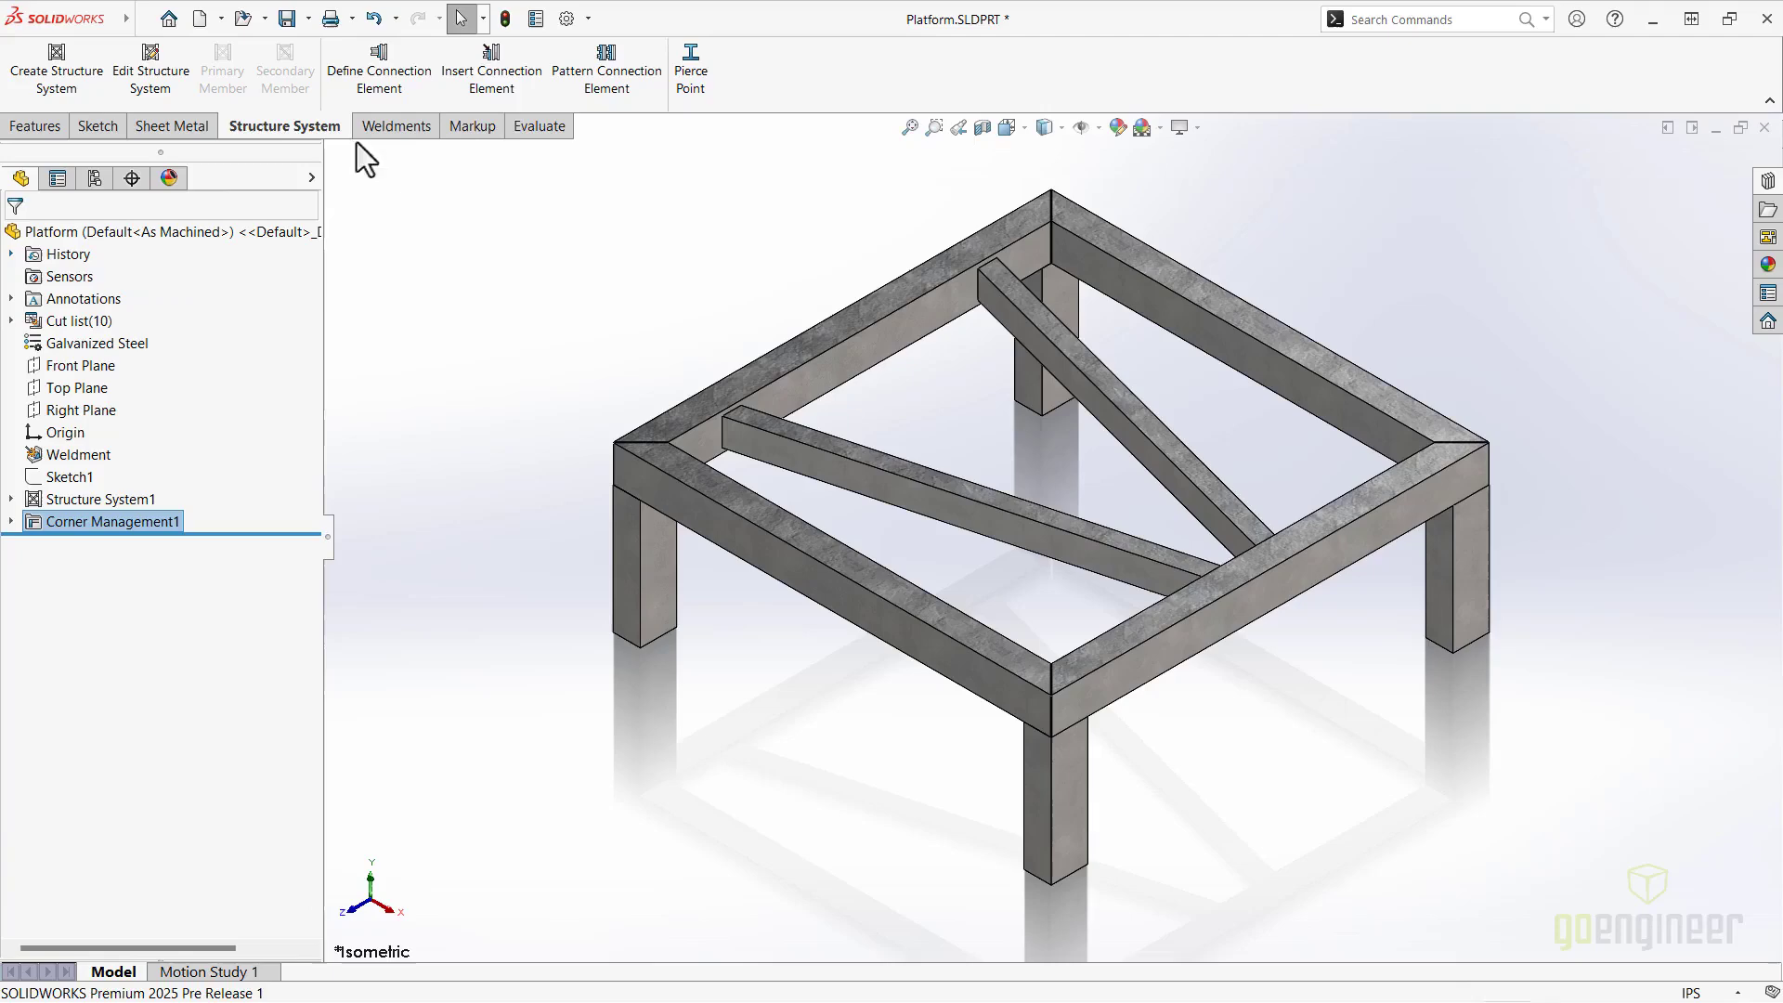
Insert a Plate 100 base plate on diagonal Member9, trimming the attached member.
click(493, 70)
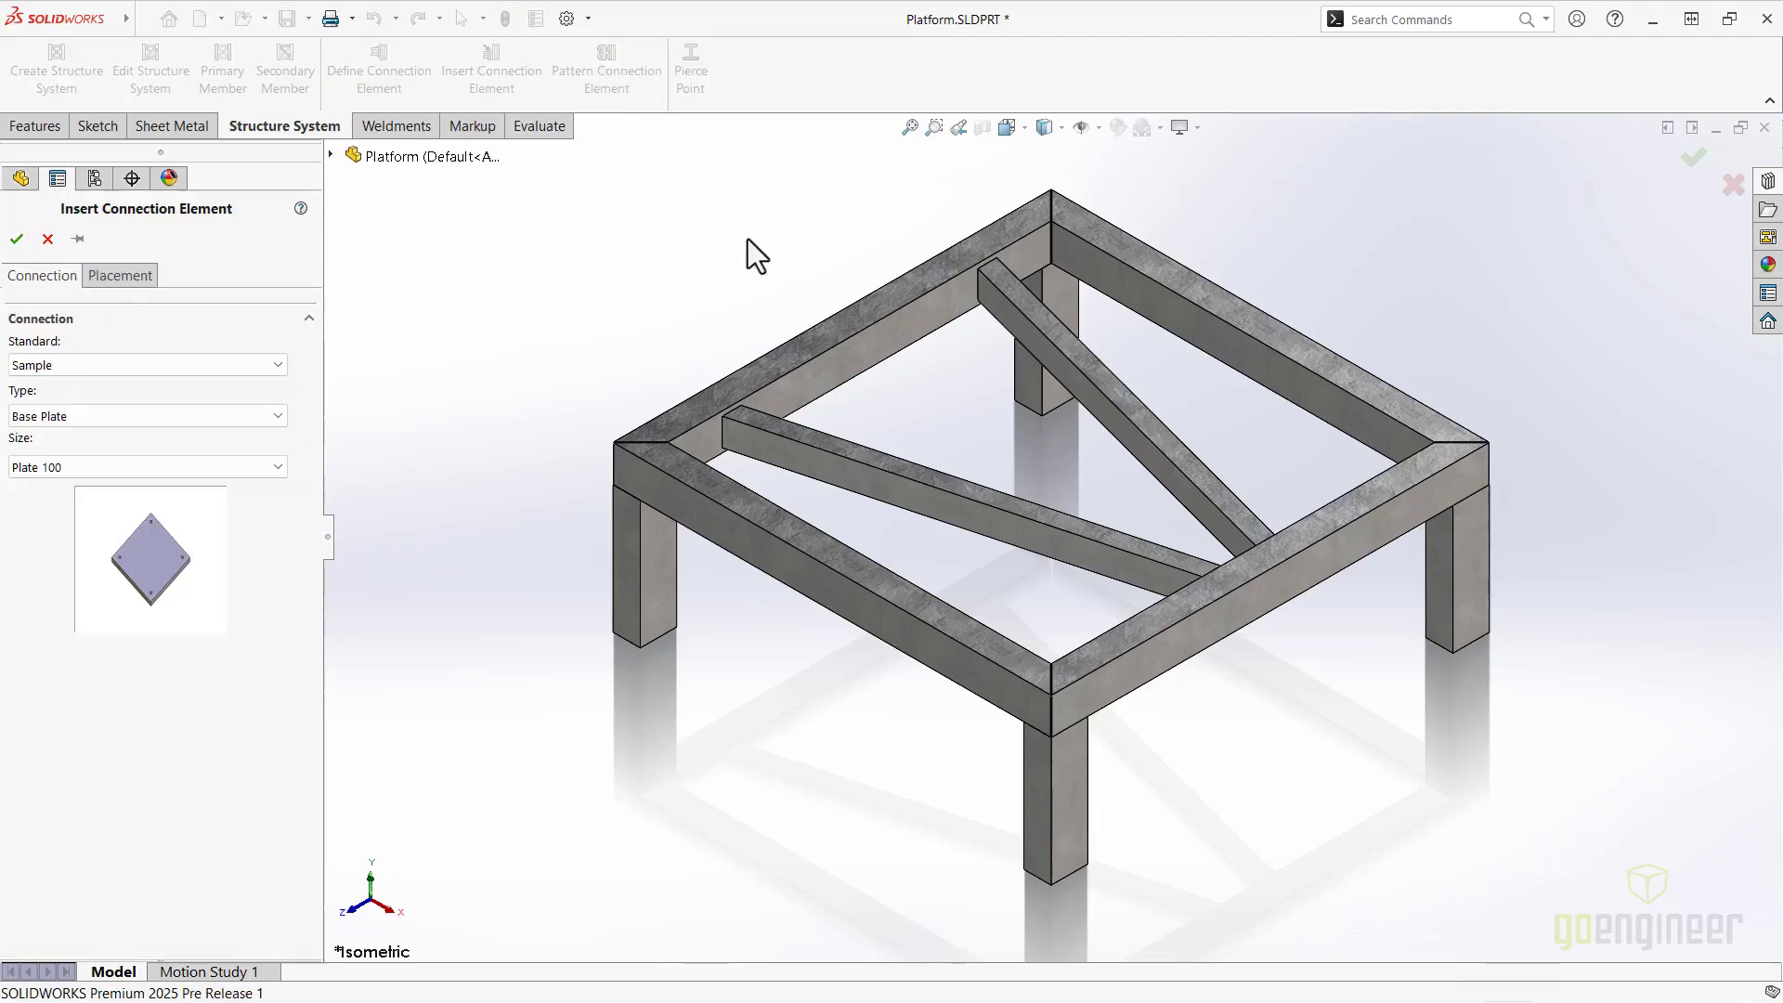
click(102, 281)
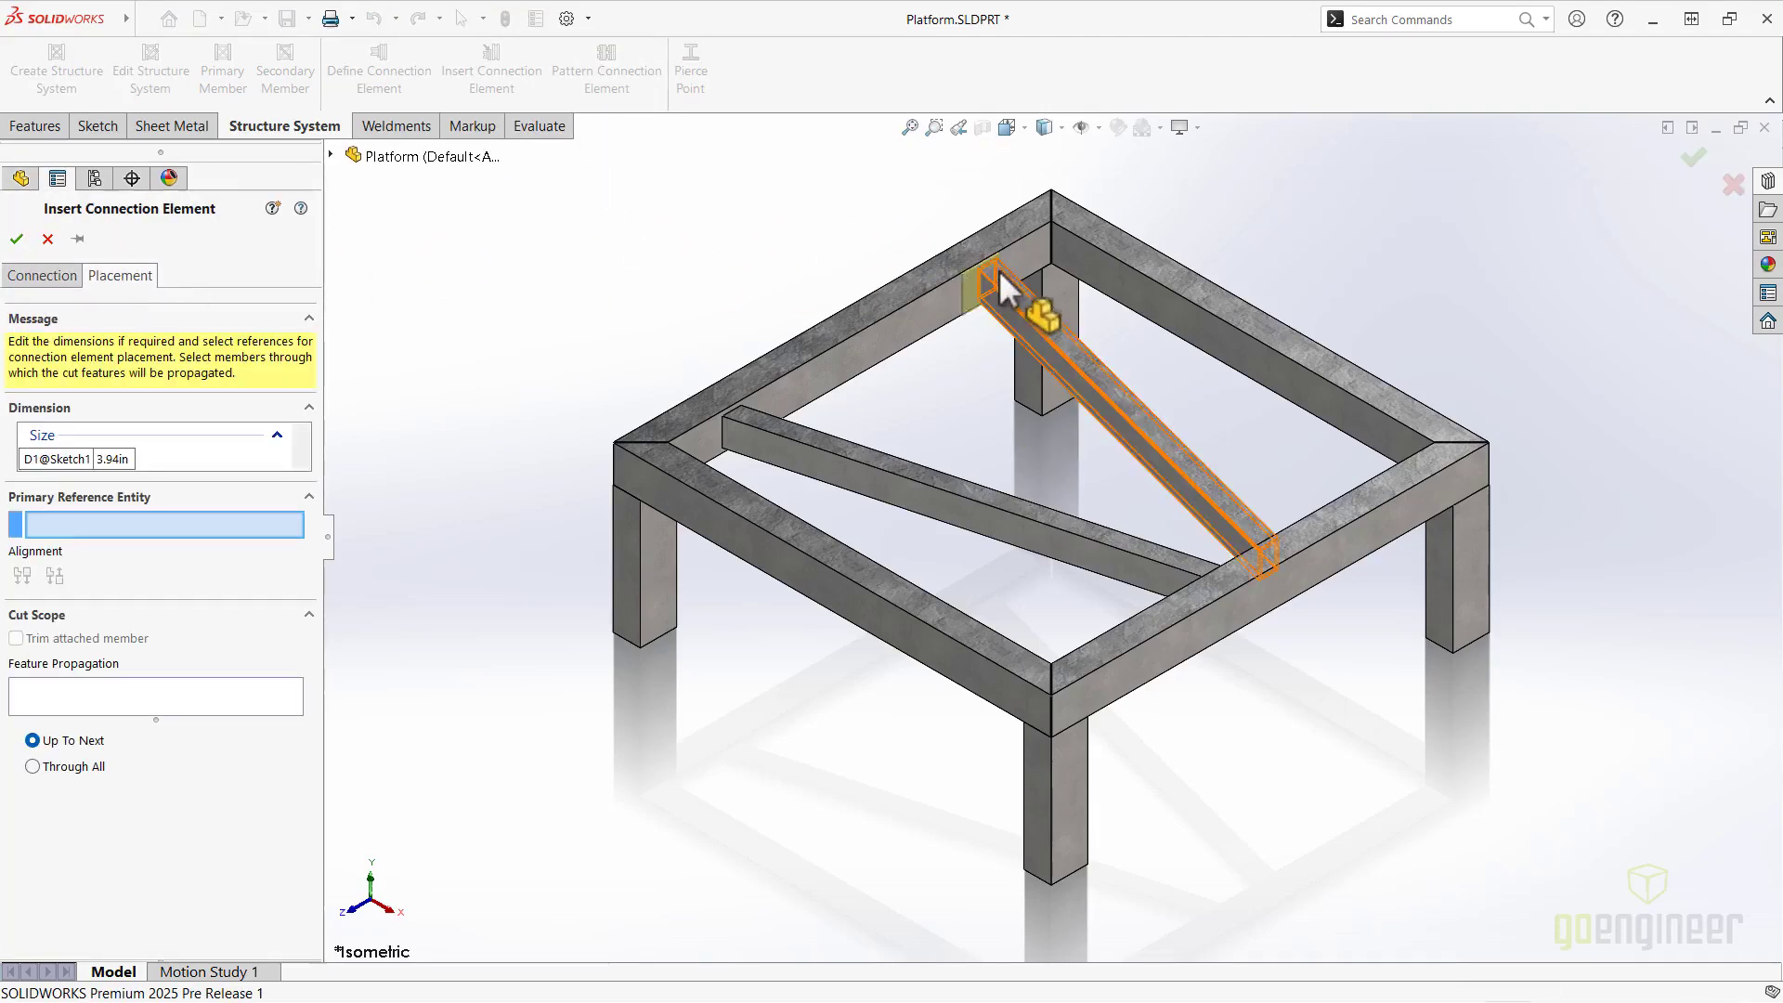
scroll(994, 279, down, 5)
click(1050, 474)
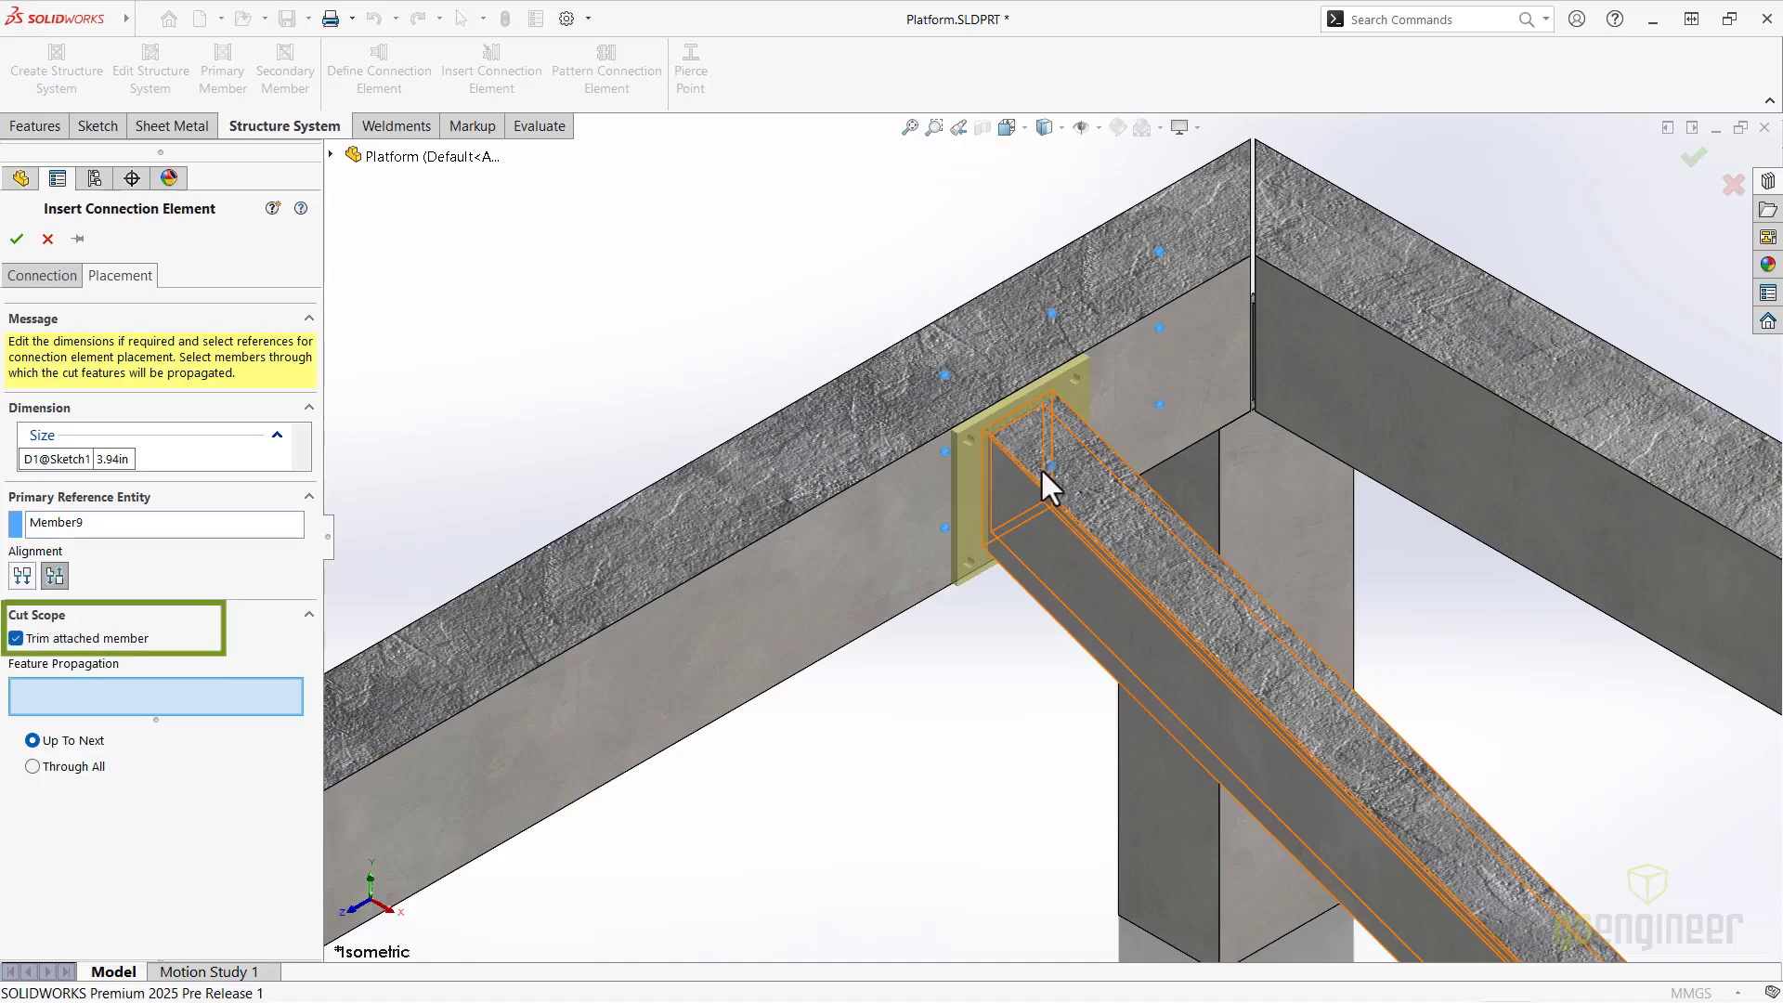
click(17, 239)
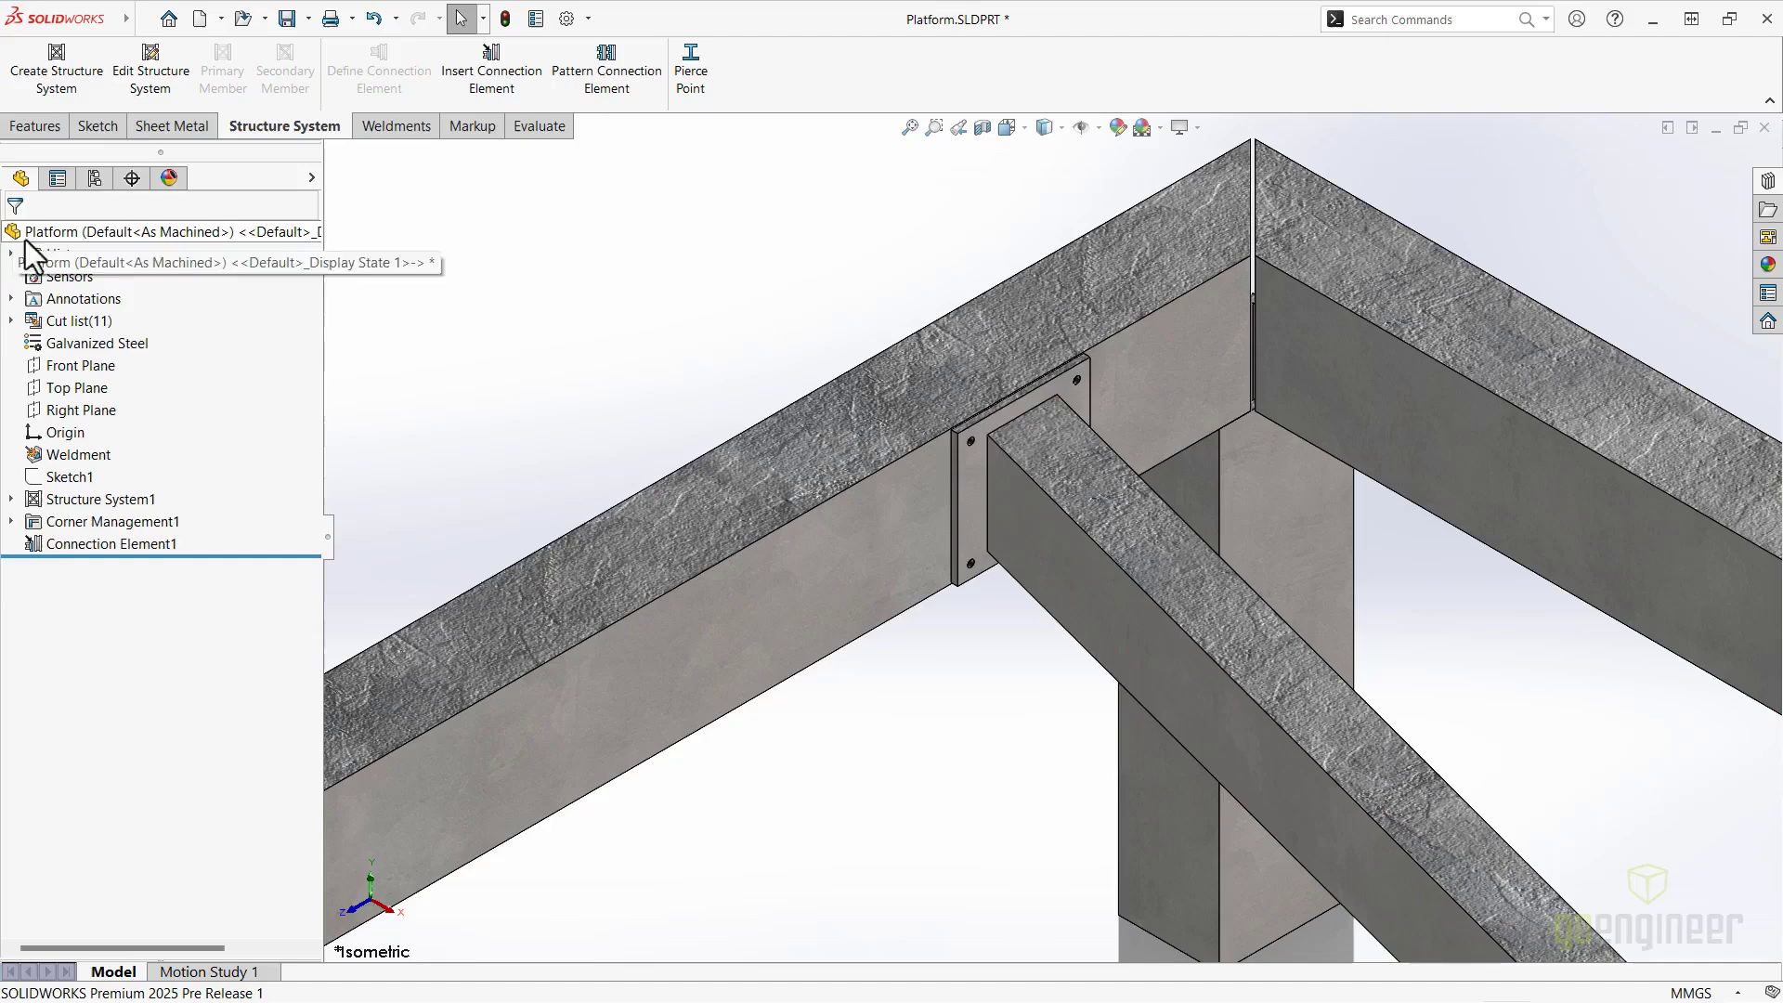
Pattern Connection Element1 to Corner13, Corner14 and Corner9, then fit the view.
click(609, 63)
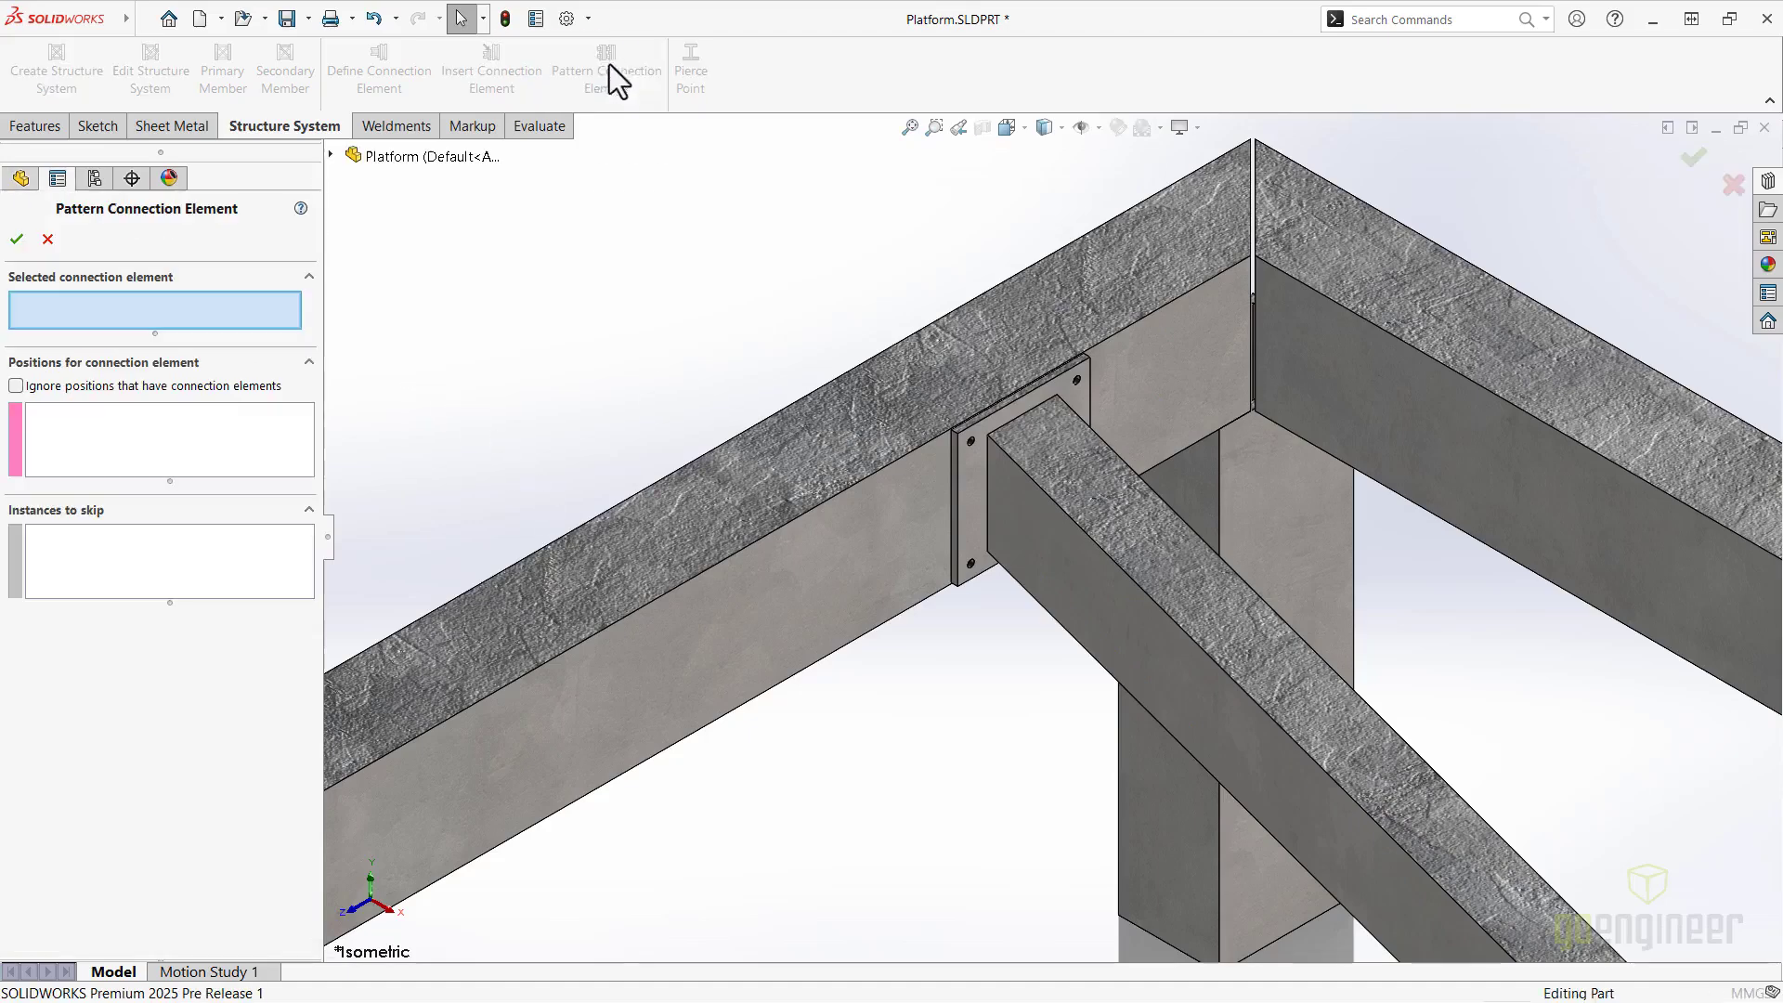
click(972, 470)
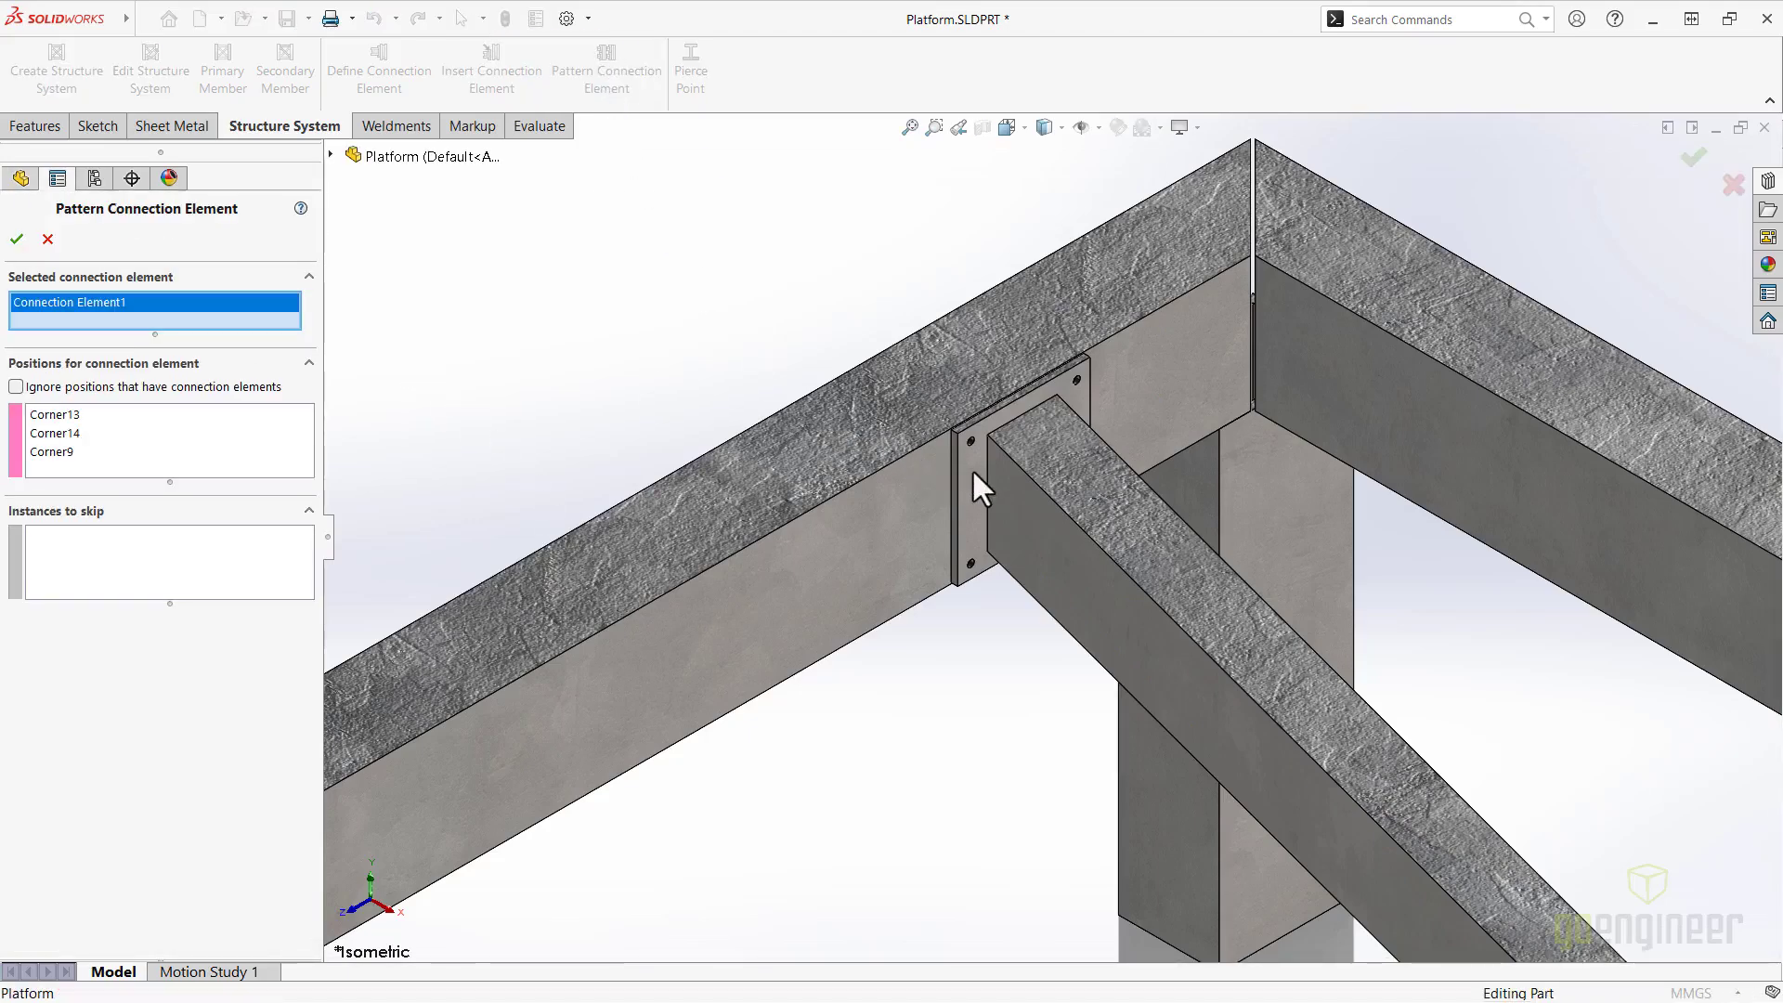
scroll(883, 886, up, 5)
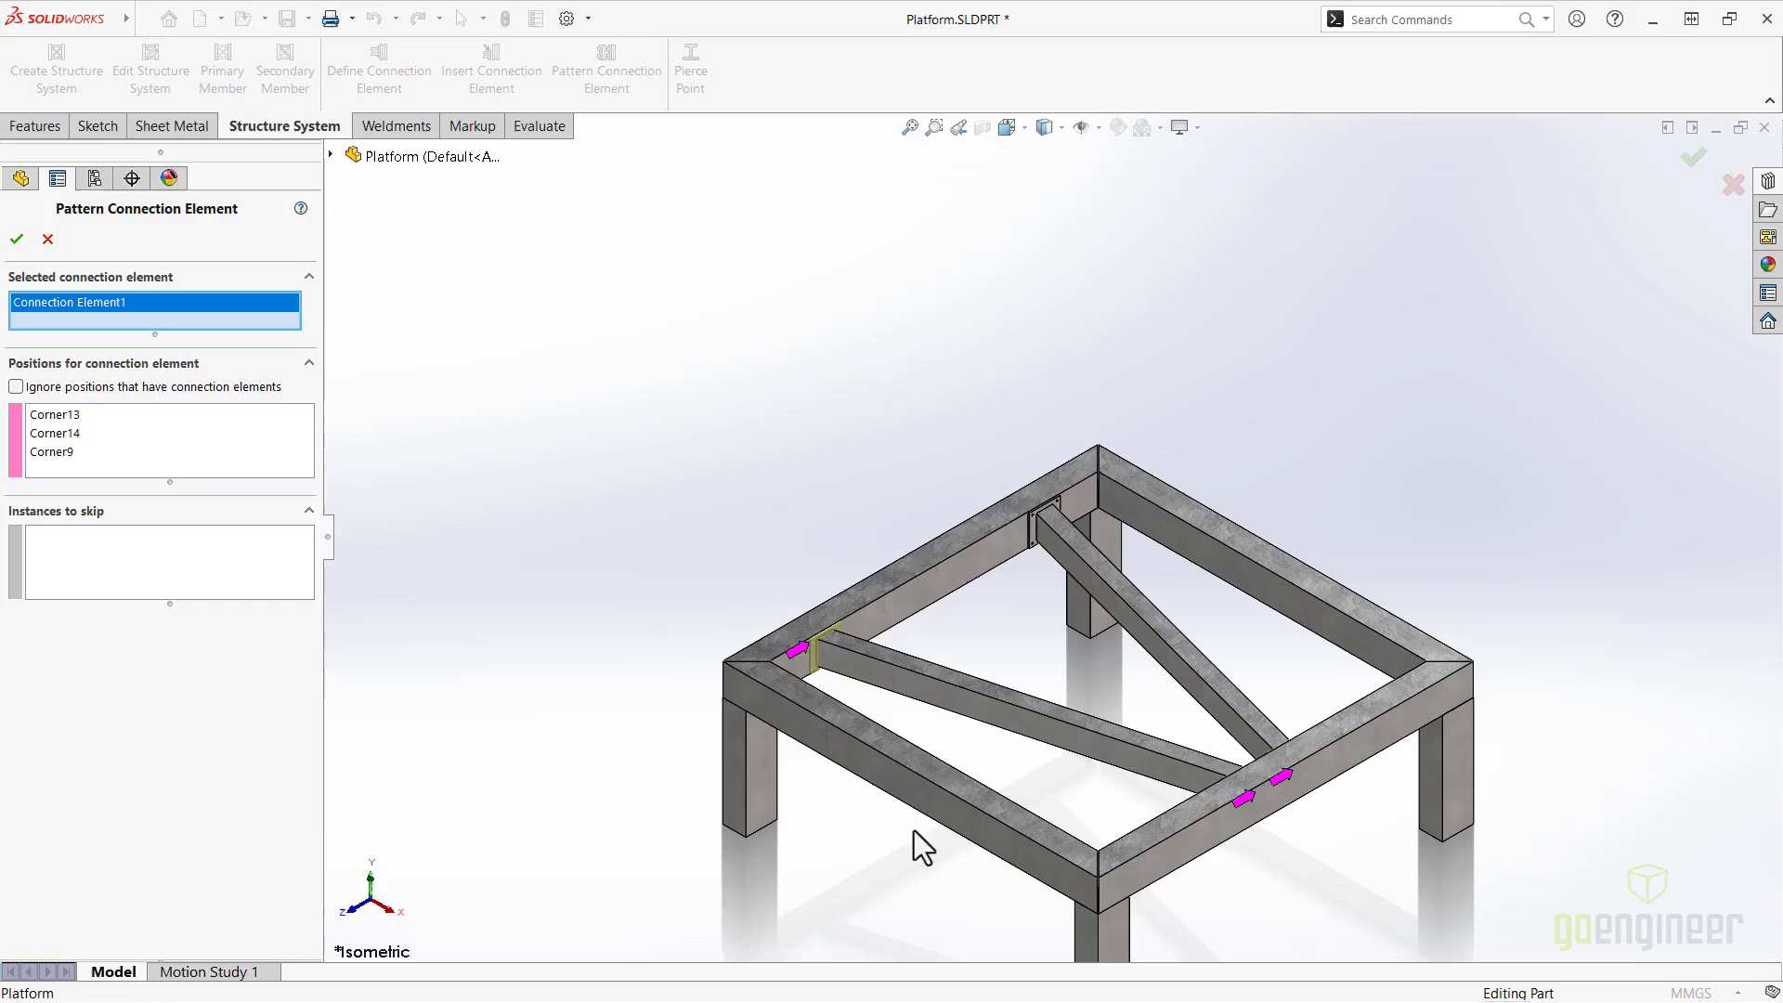
click(13, 243)
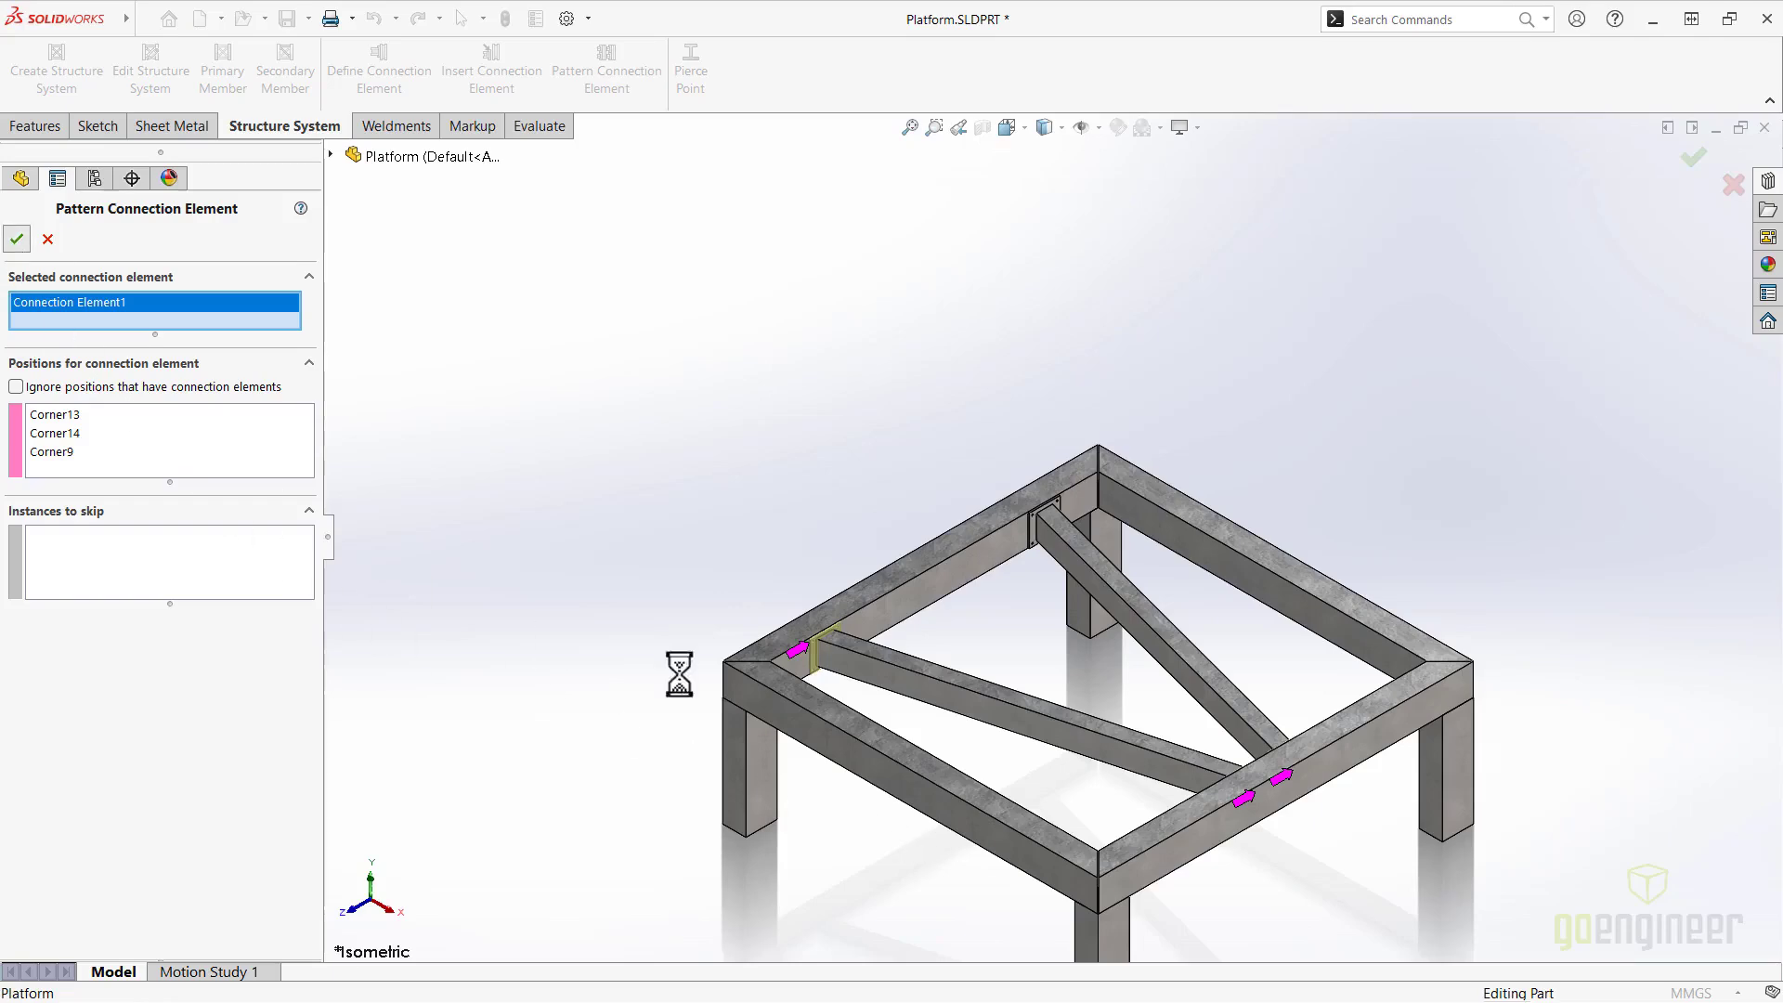
scroll(840, 657, down, 5)
scroll(856, 655, down, 1)
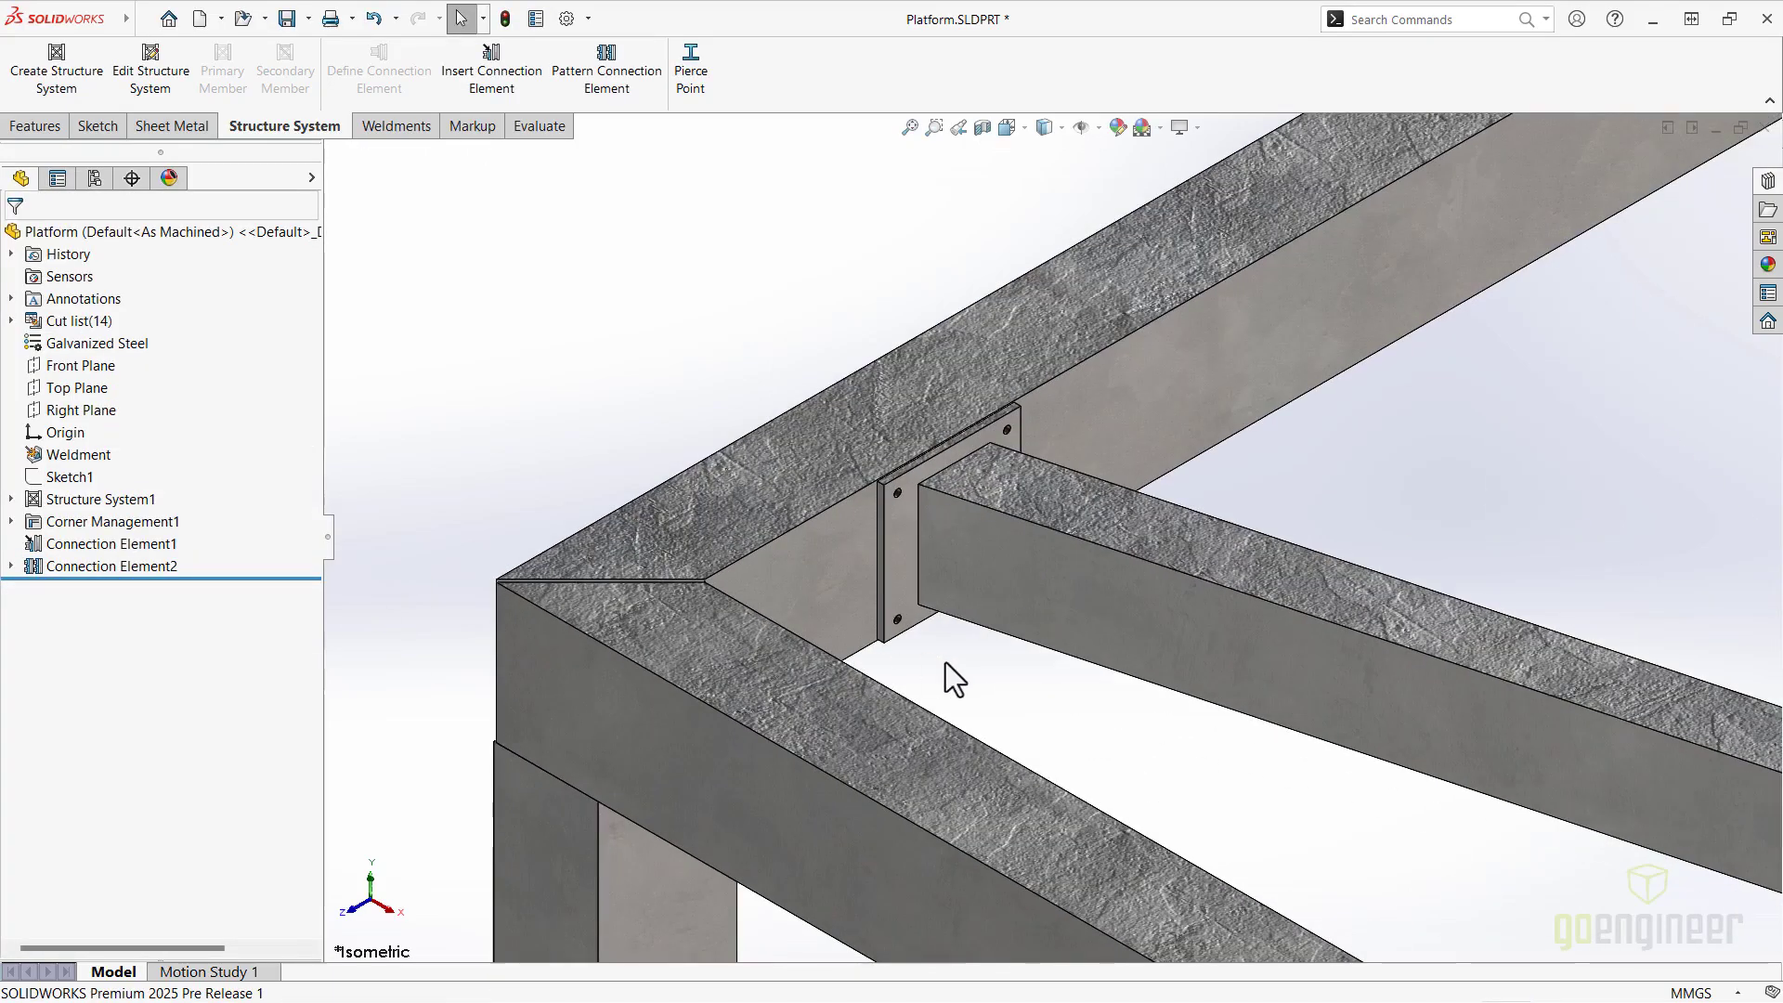
key(f)
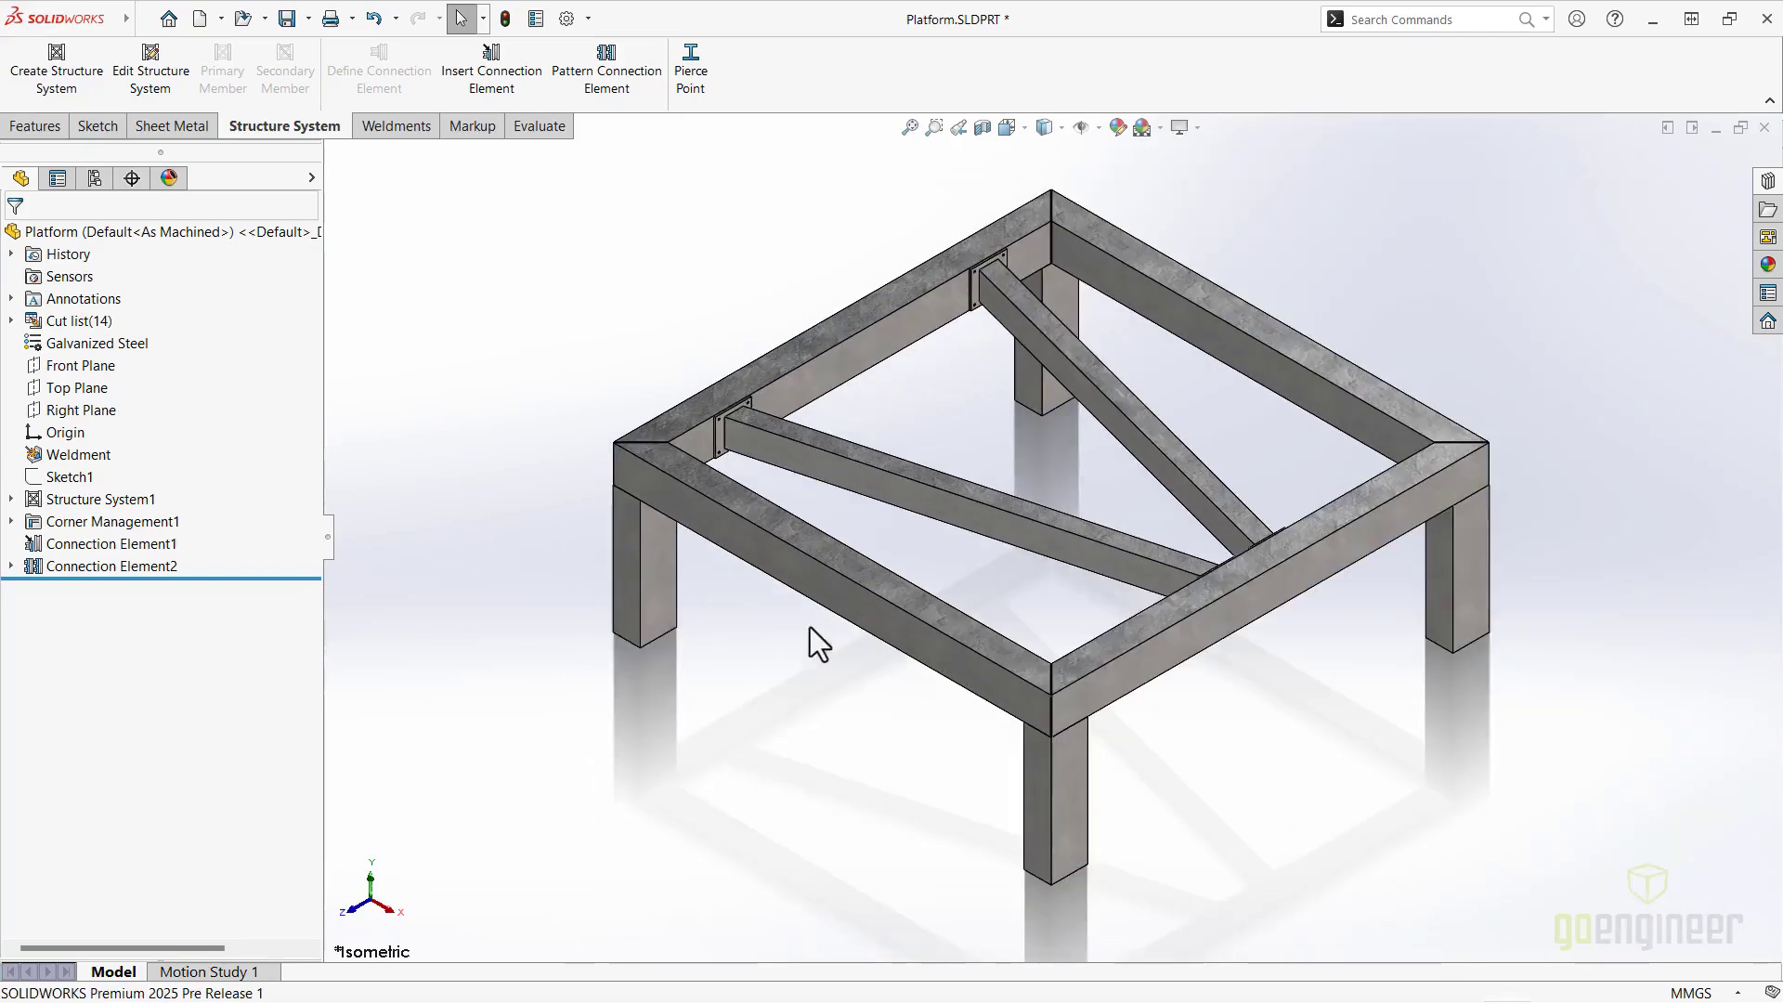
Start a linear pattern along the top rail edge with 48 in spacing.
click(30, 135)
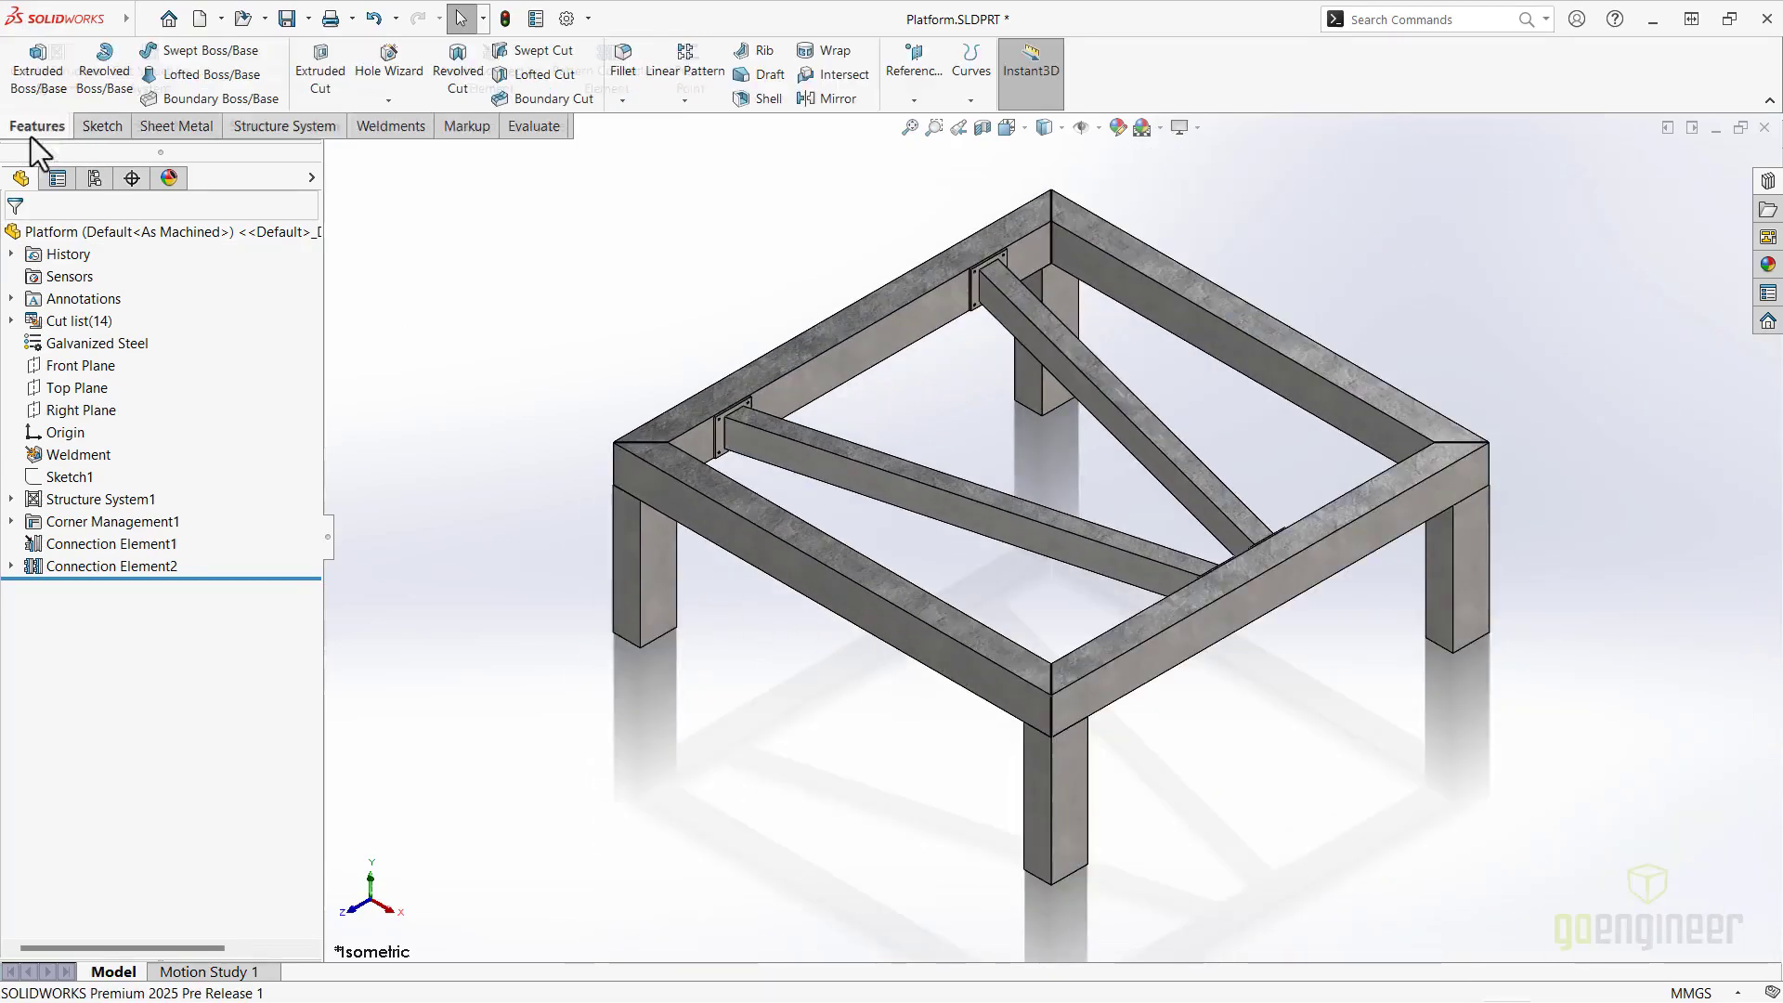
click(655, 80)
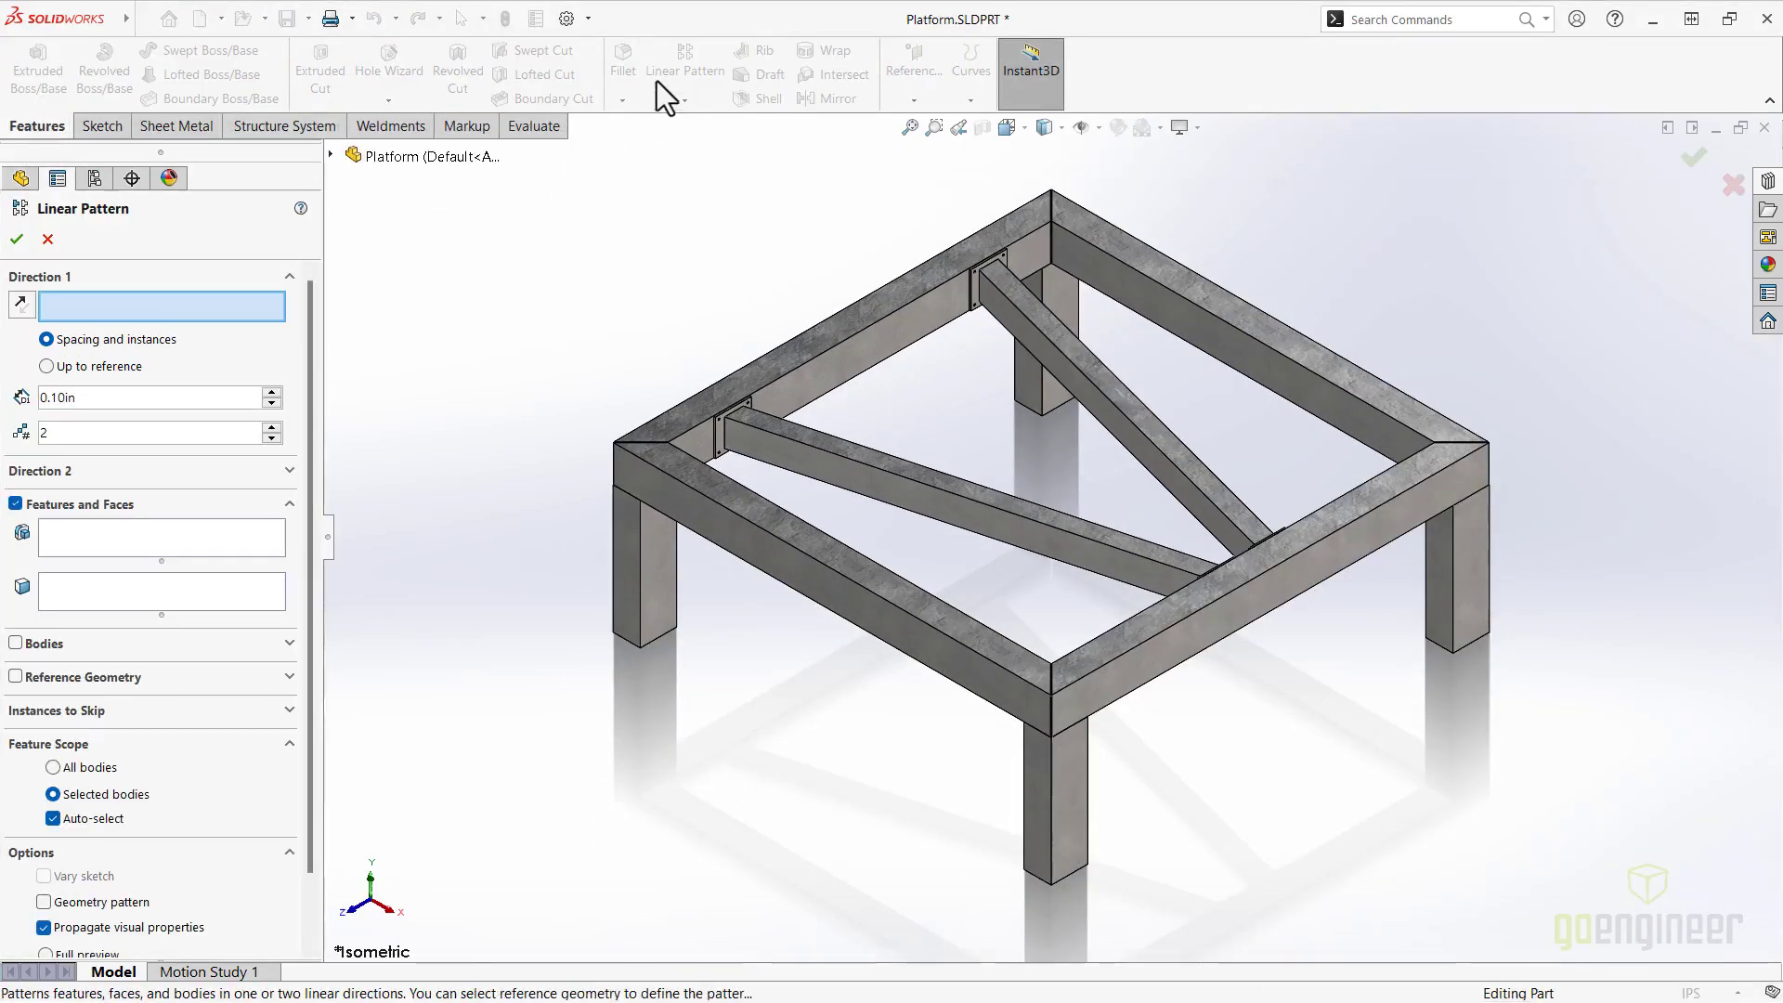
click(692, 398)
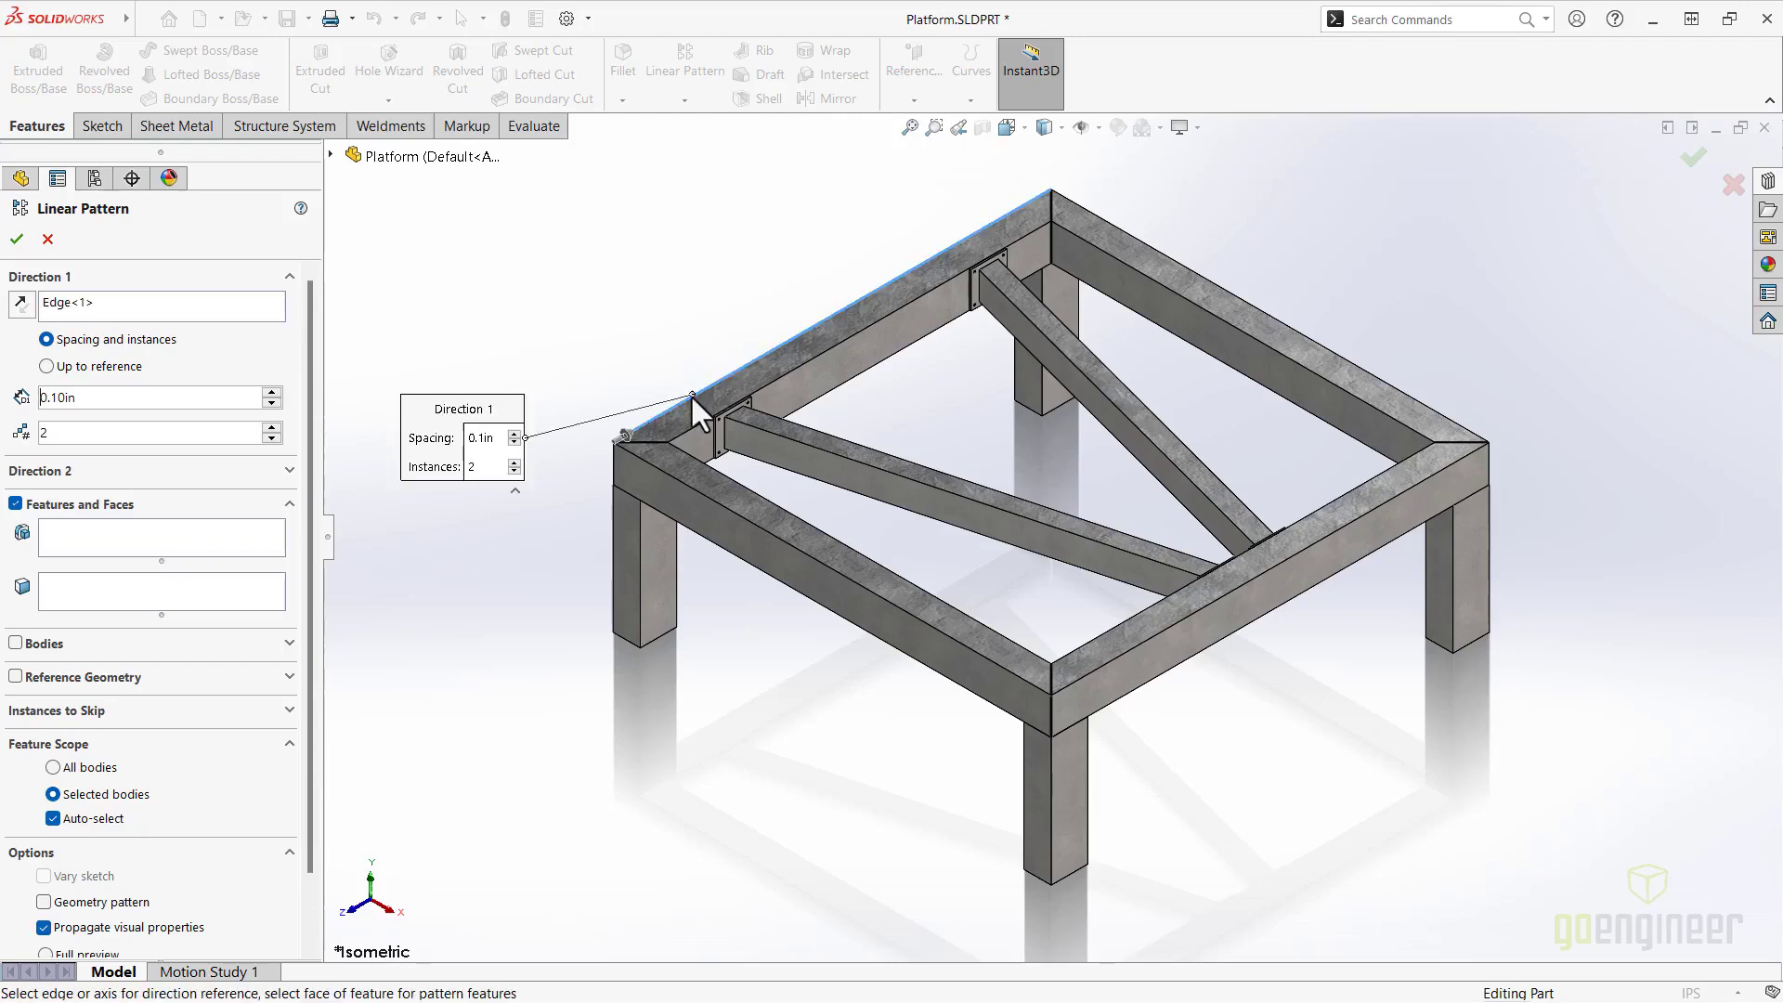
double_click(160, 397)
text(48)
key(Return)
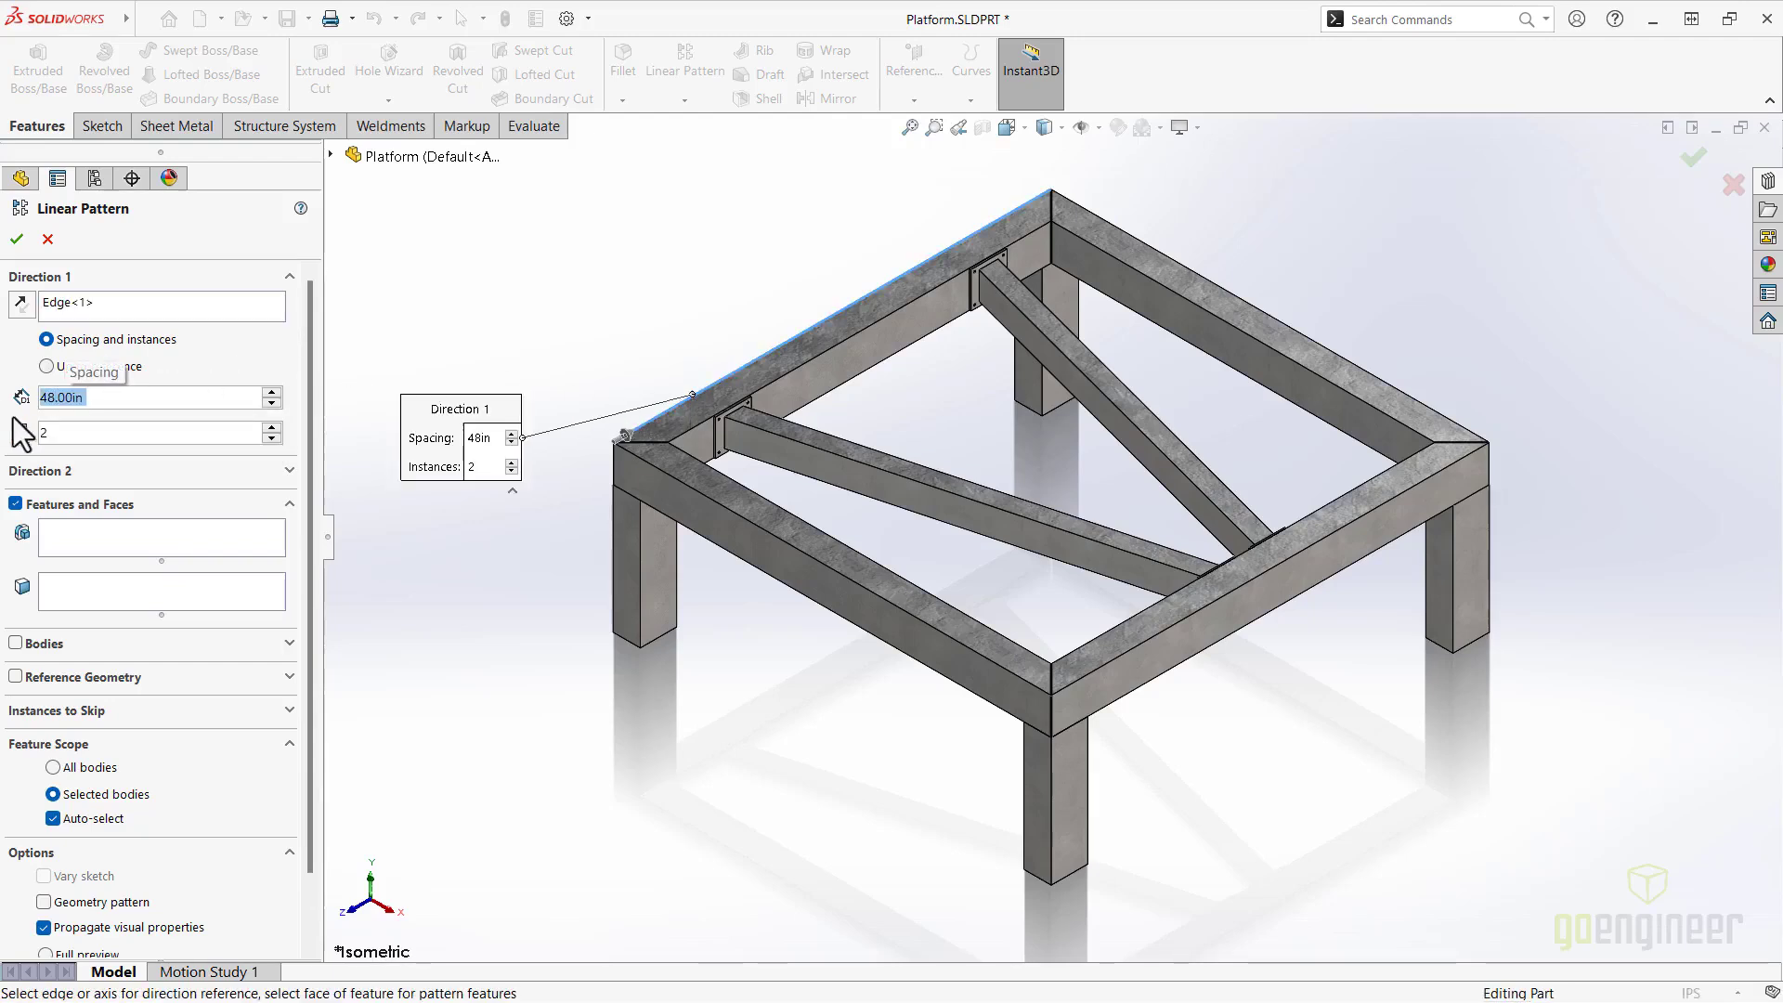
Pattern the three connection plates and Structure System1 as bodies, and confirm.
click(33, 643)
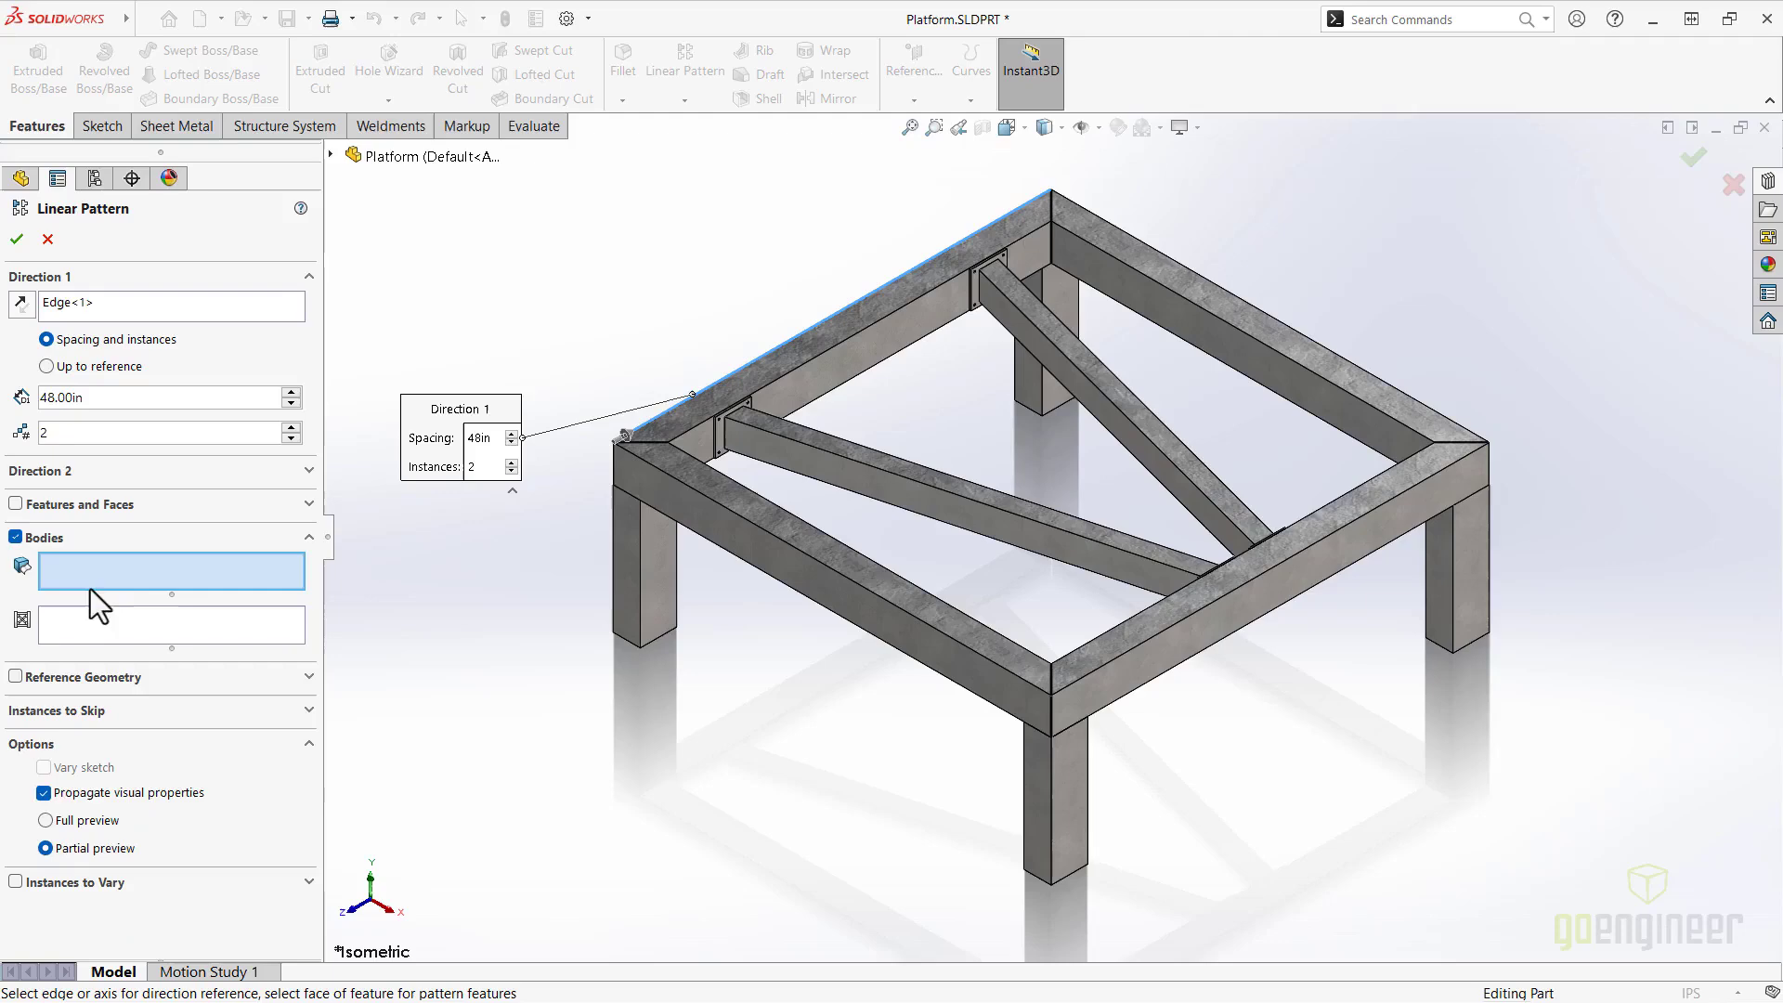
click(717, 423)
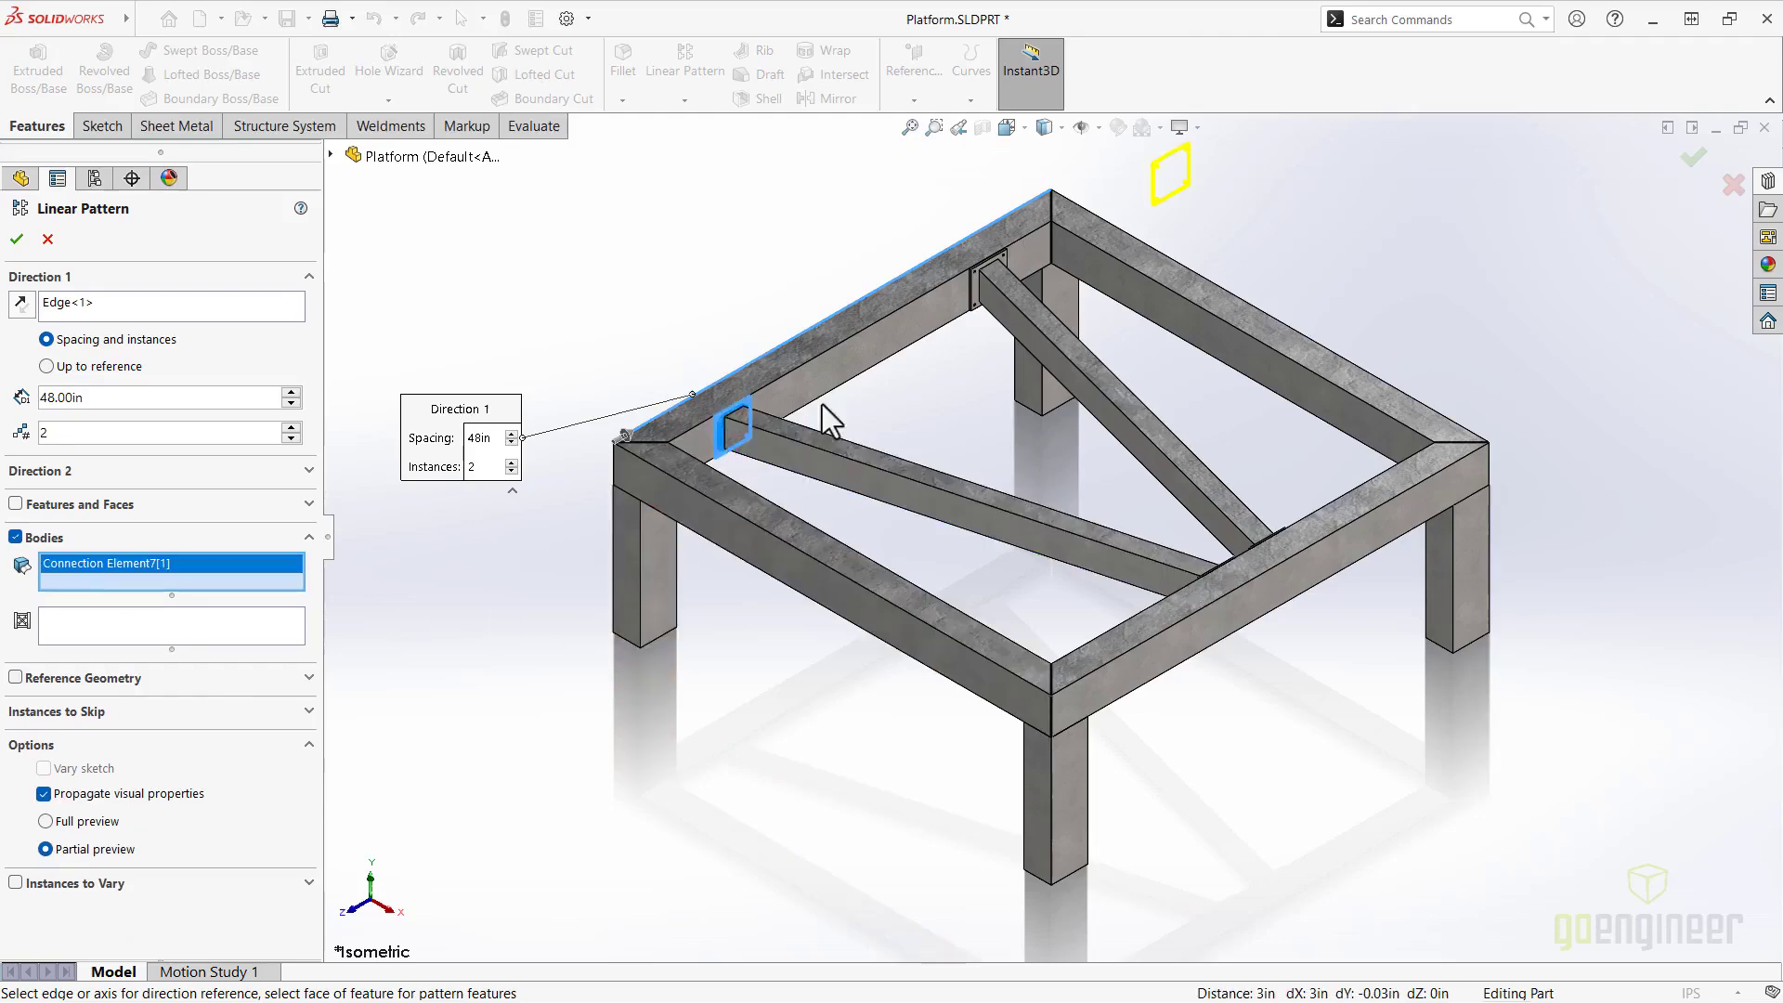
click(980, 277)
click(1217, 581)
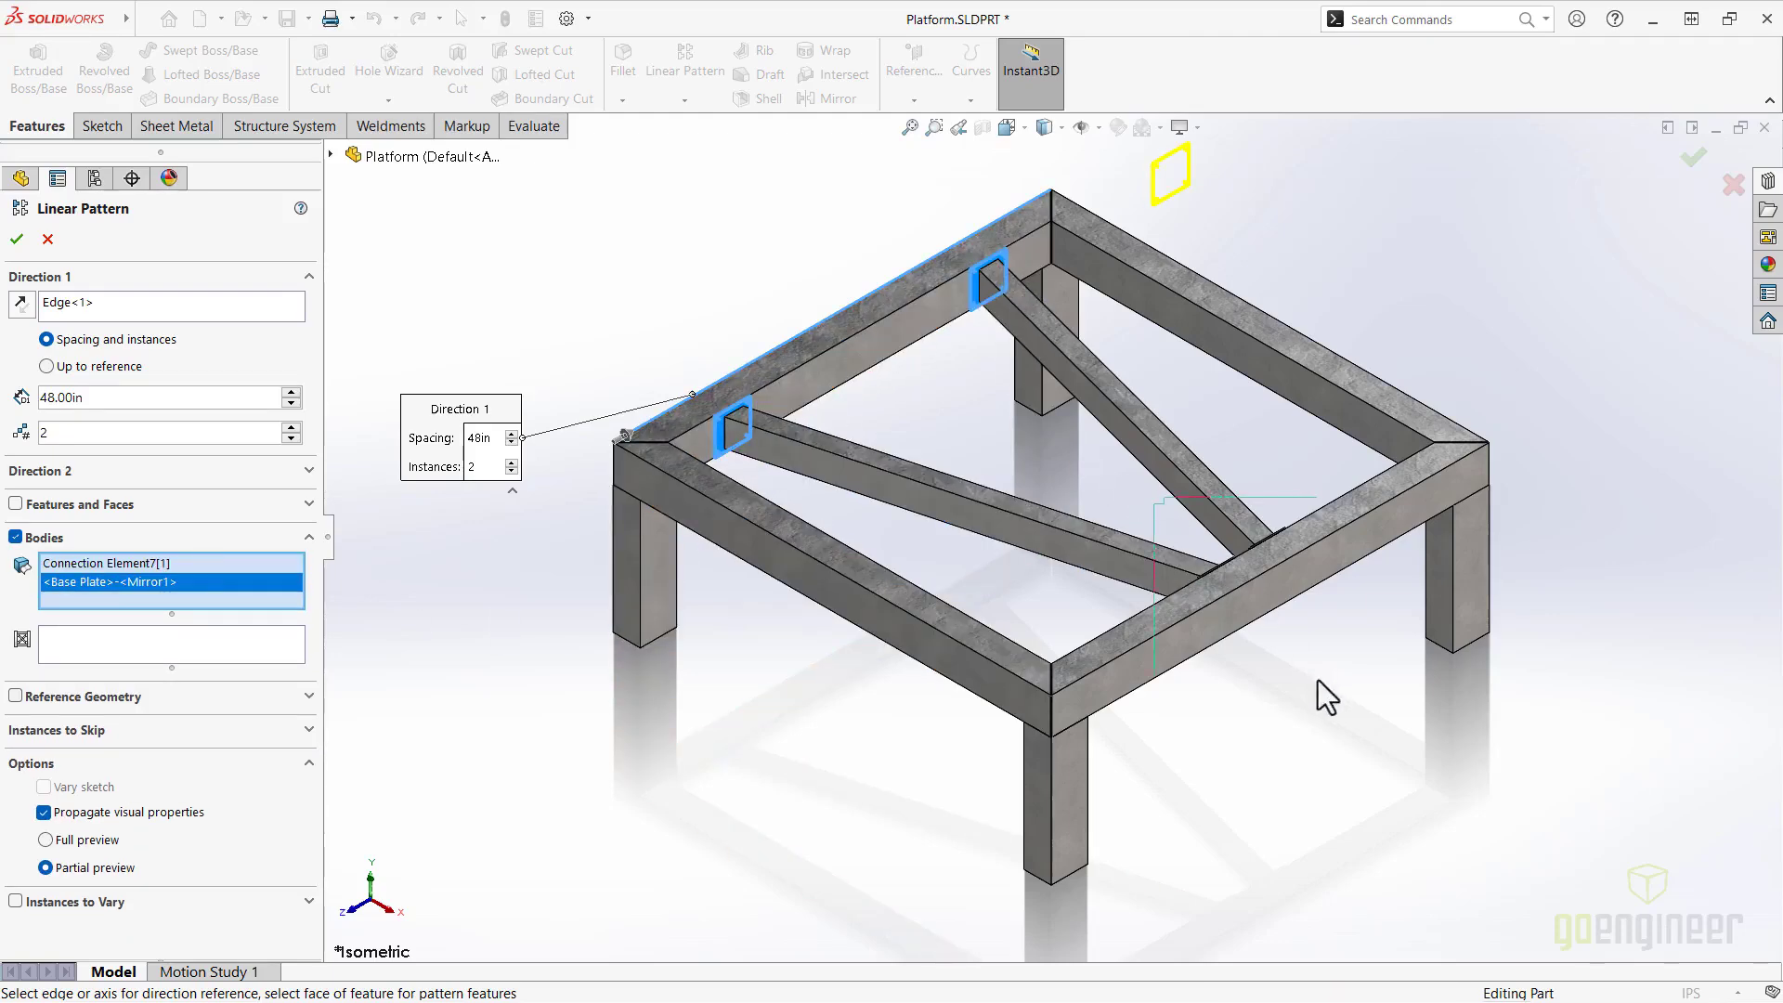
click(265, 687)
click(663, 557)
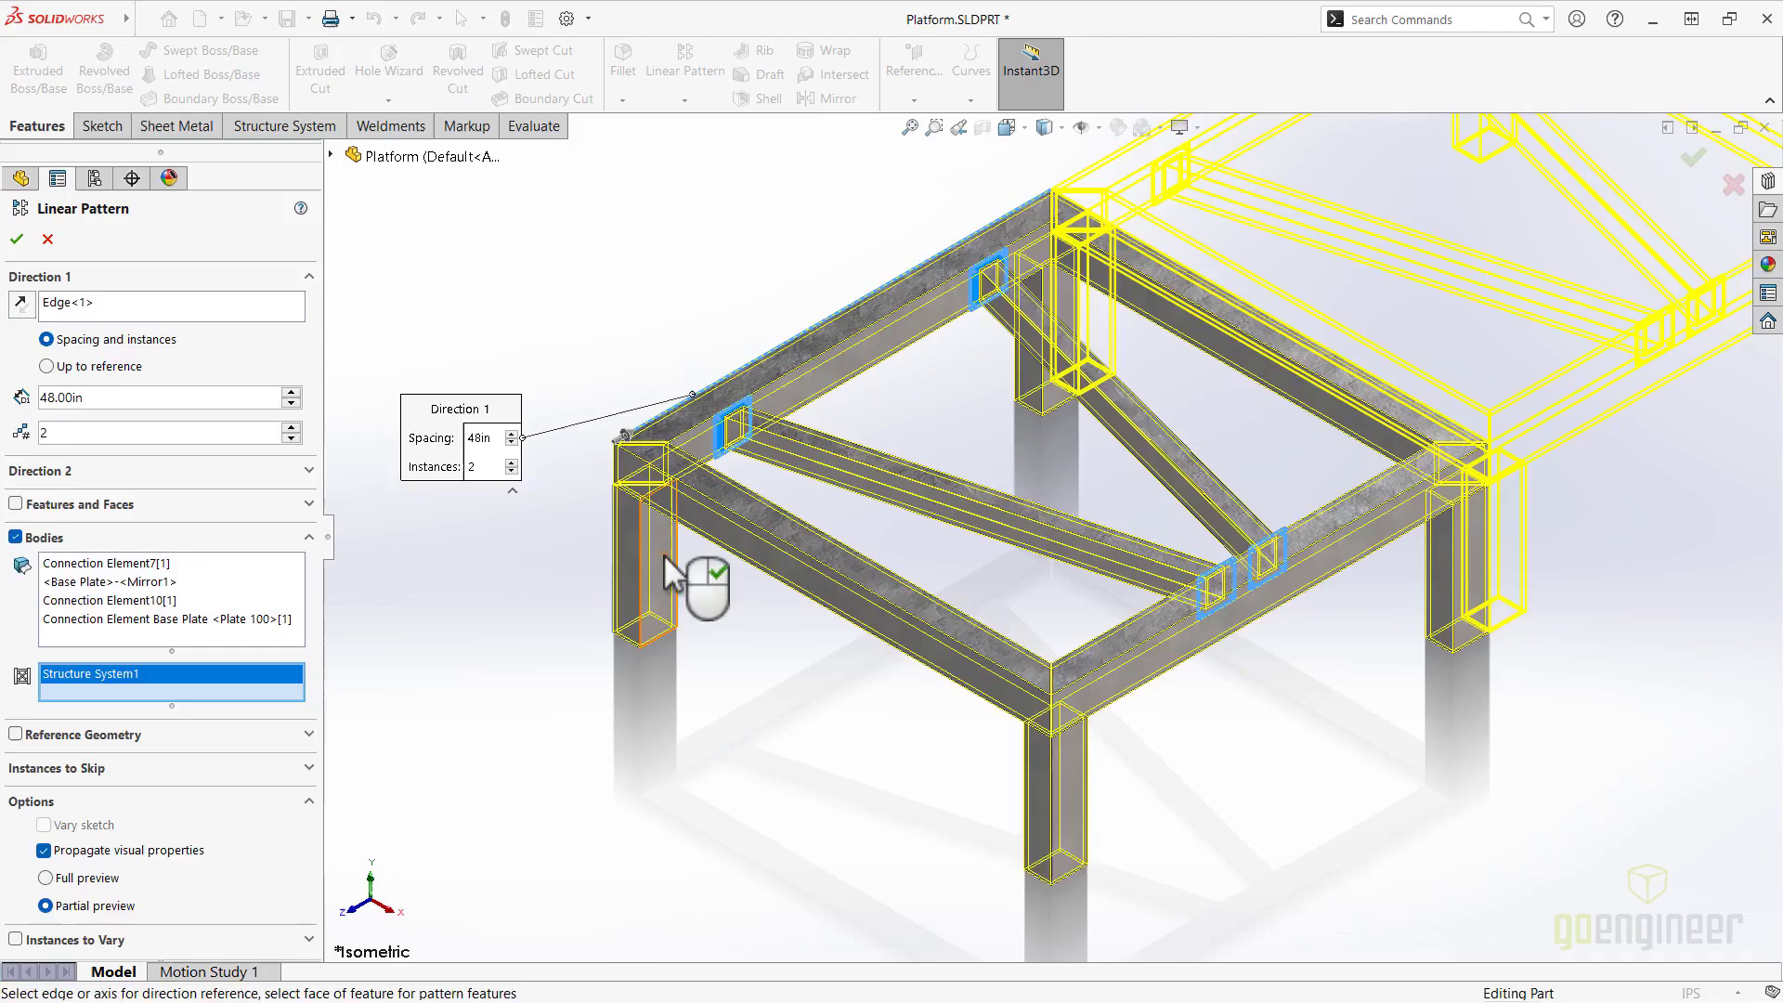
right_click(663, 554)
Mirror the LPattern1 bodies across the outer rail's side face.
click(821, 99)
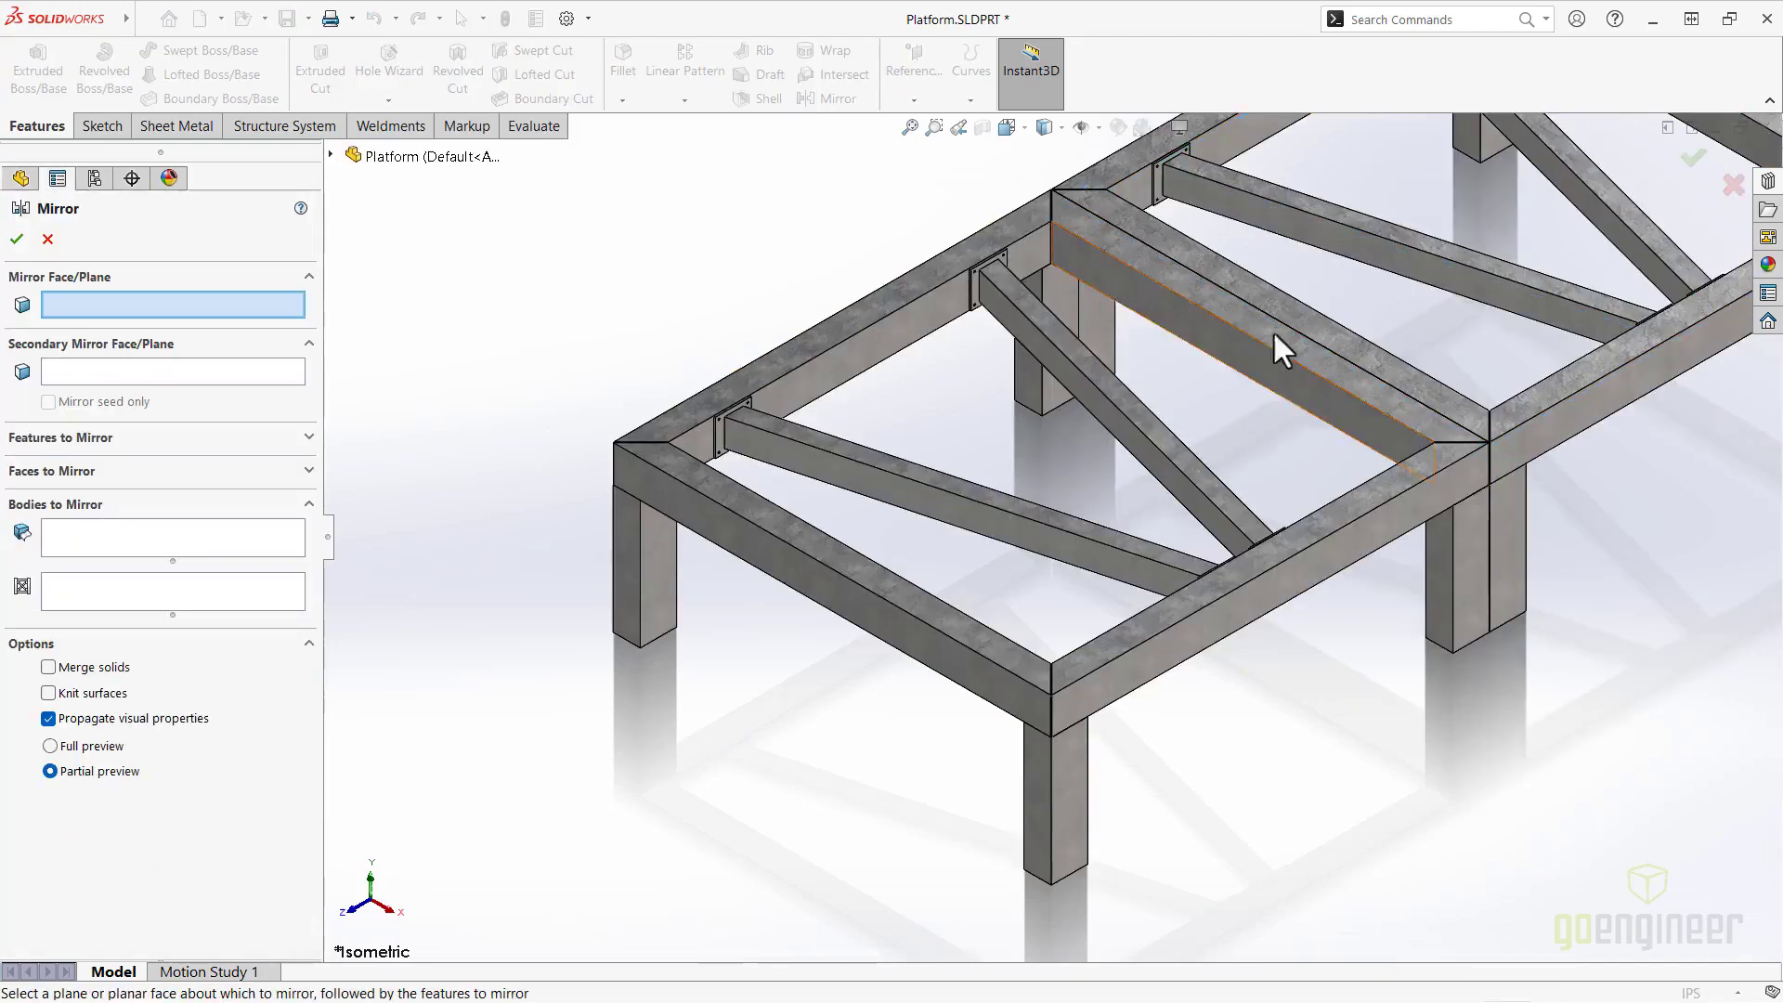
click(1557, 451)
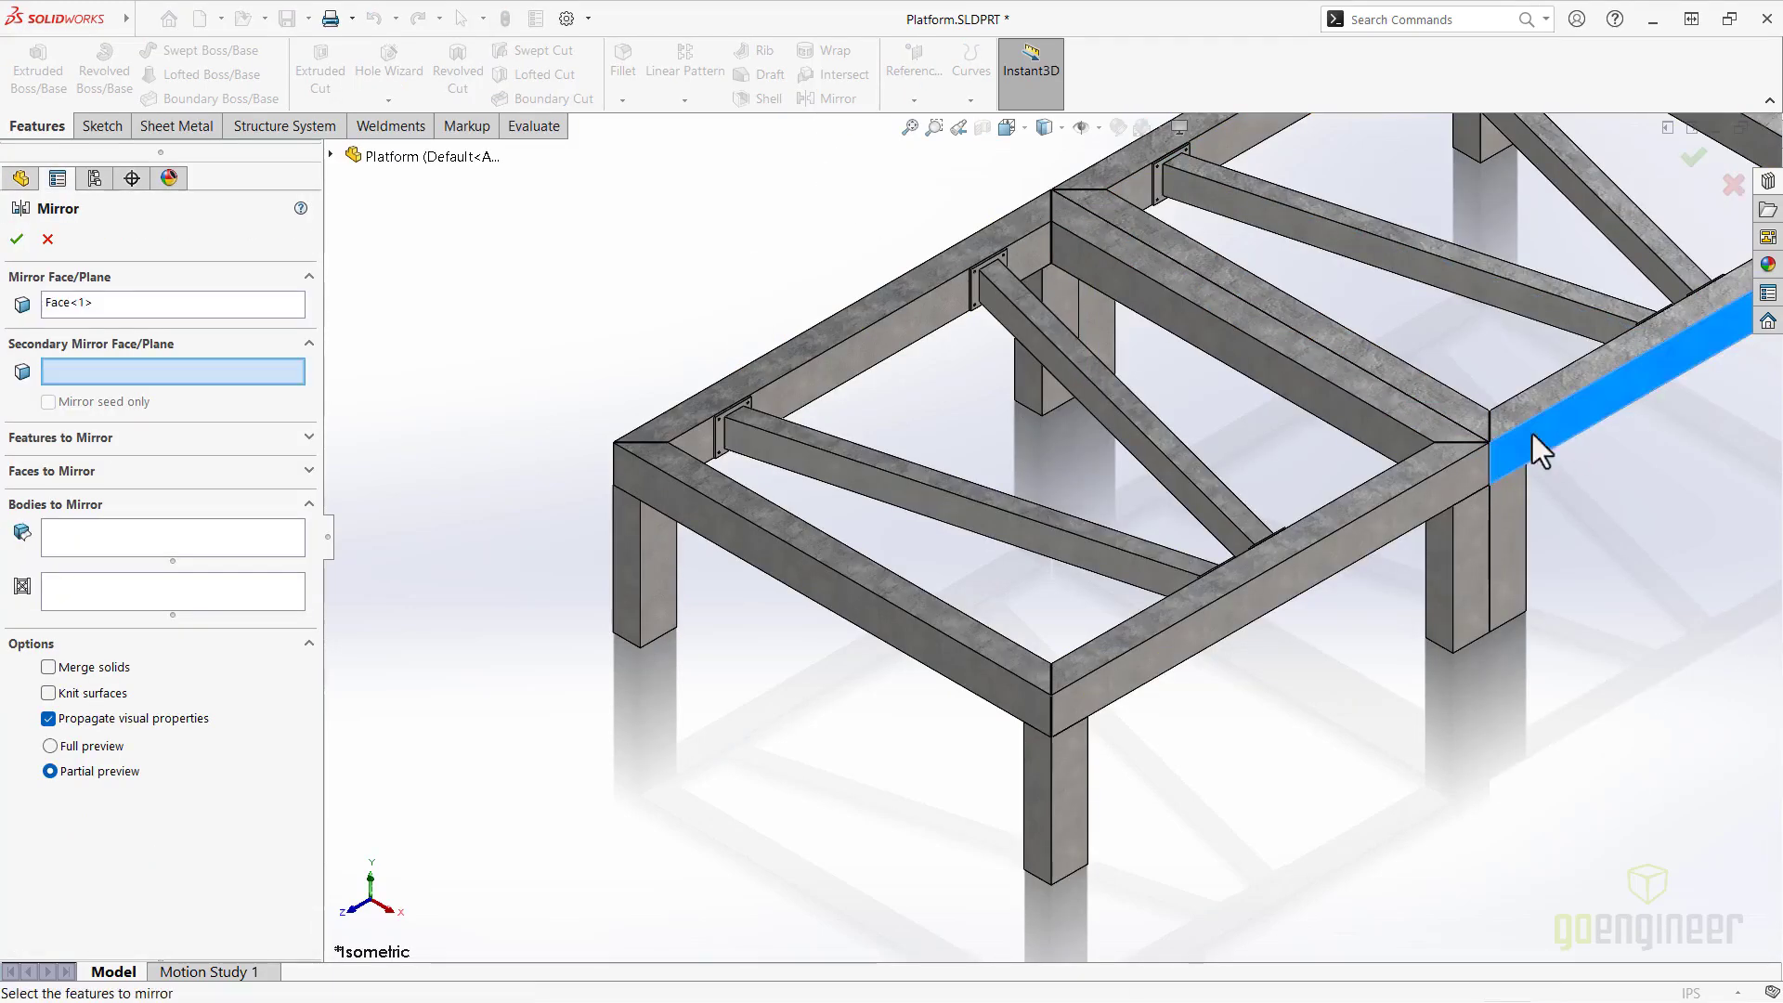
click(163, 594)
click(331, 156)
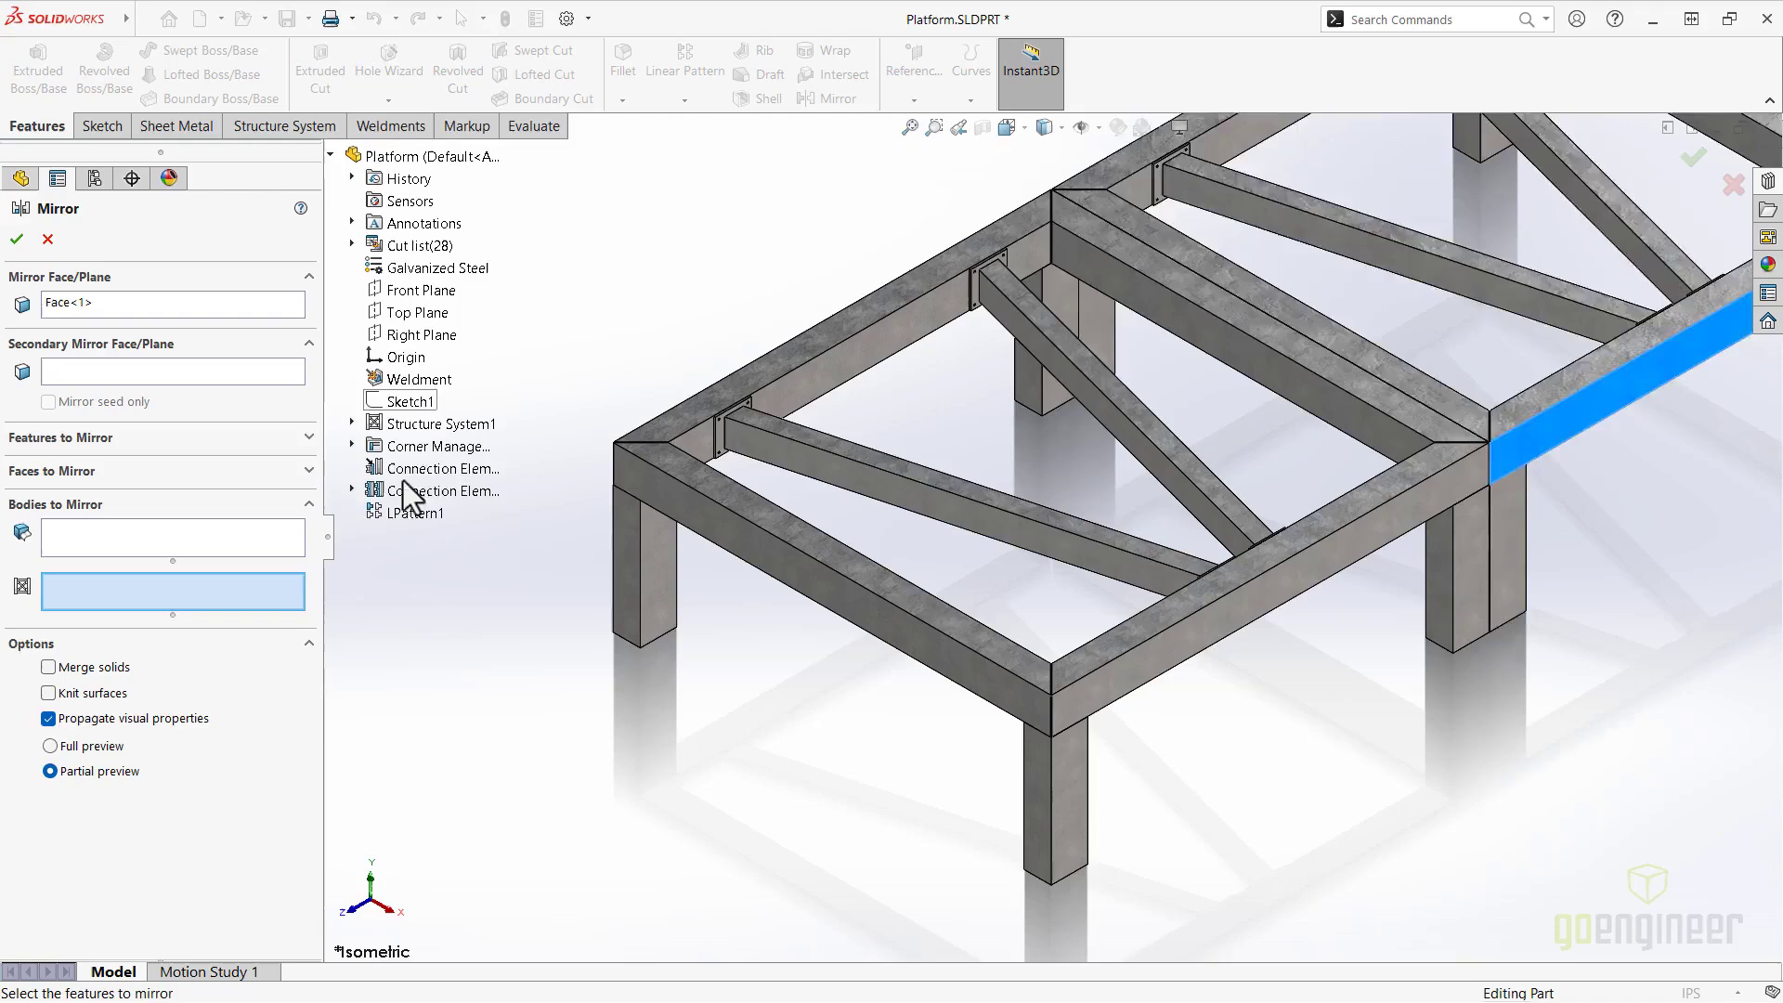
click(404, 512)
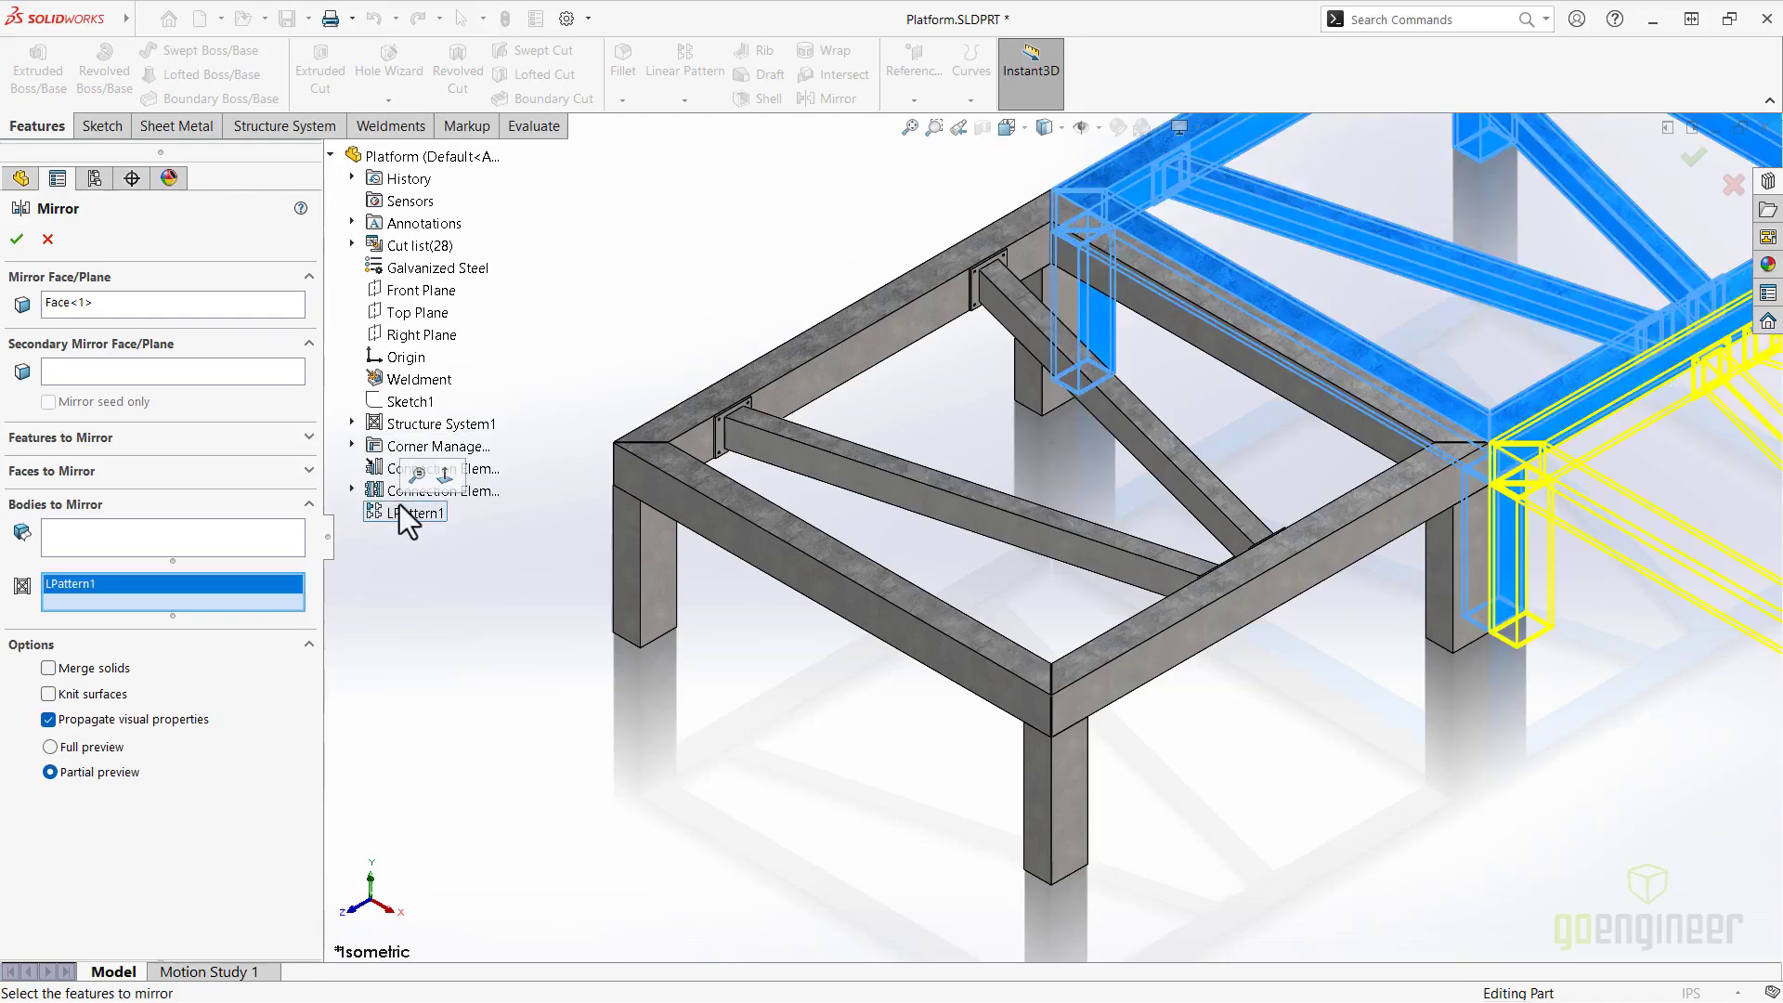
click(16, 239)
Linearly pattern the Mirror1 bodies along the right frame's front edge as LPattern2.
key(f)
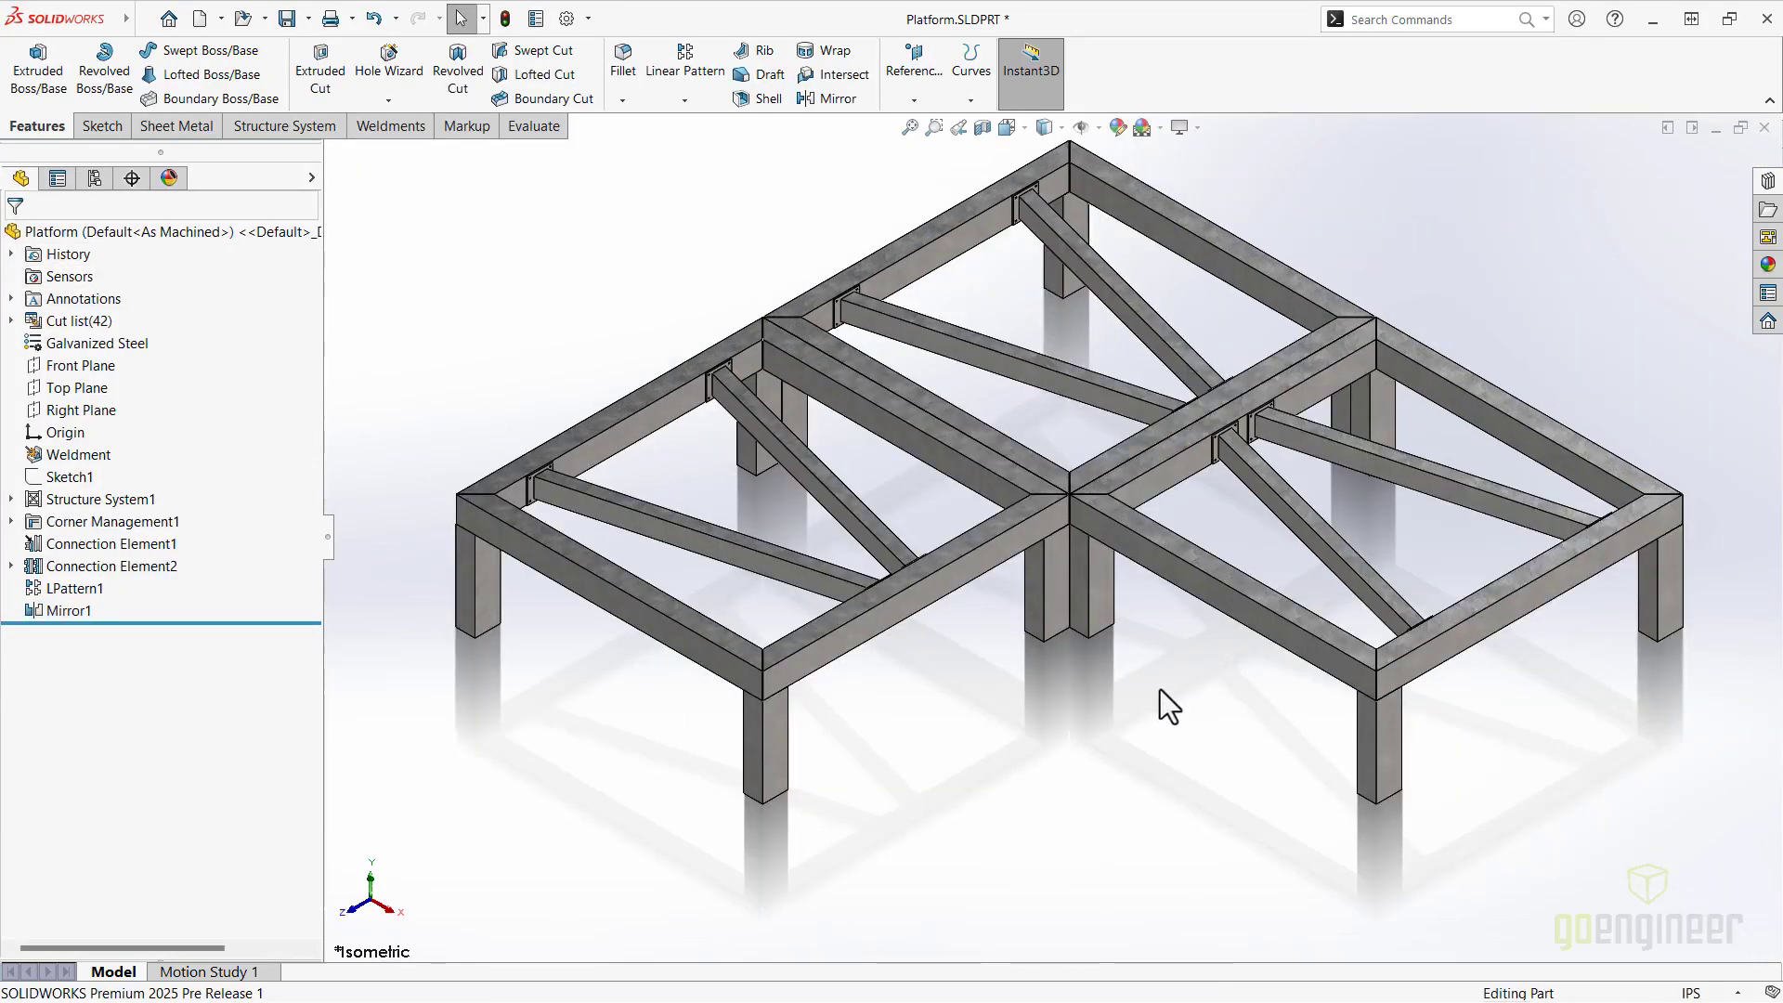
right_click(1160, 691)
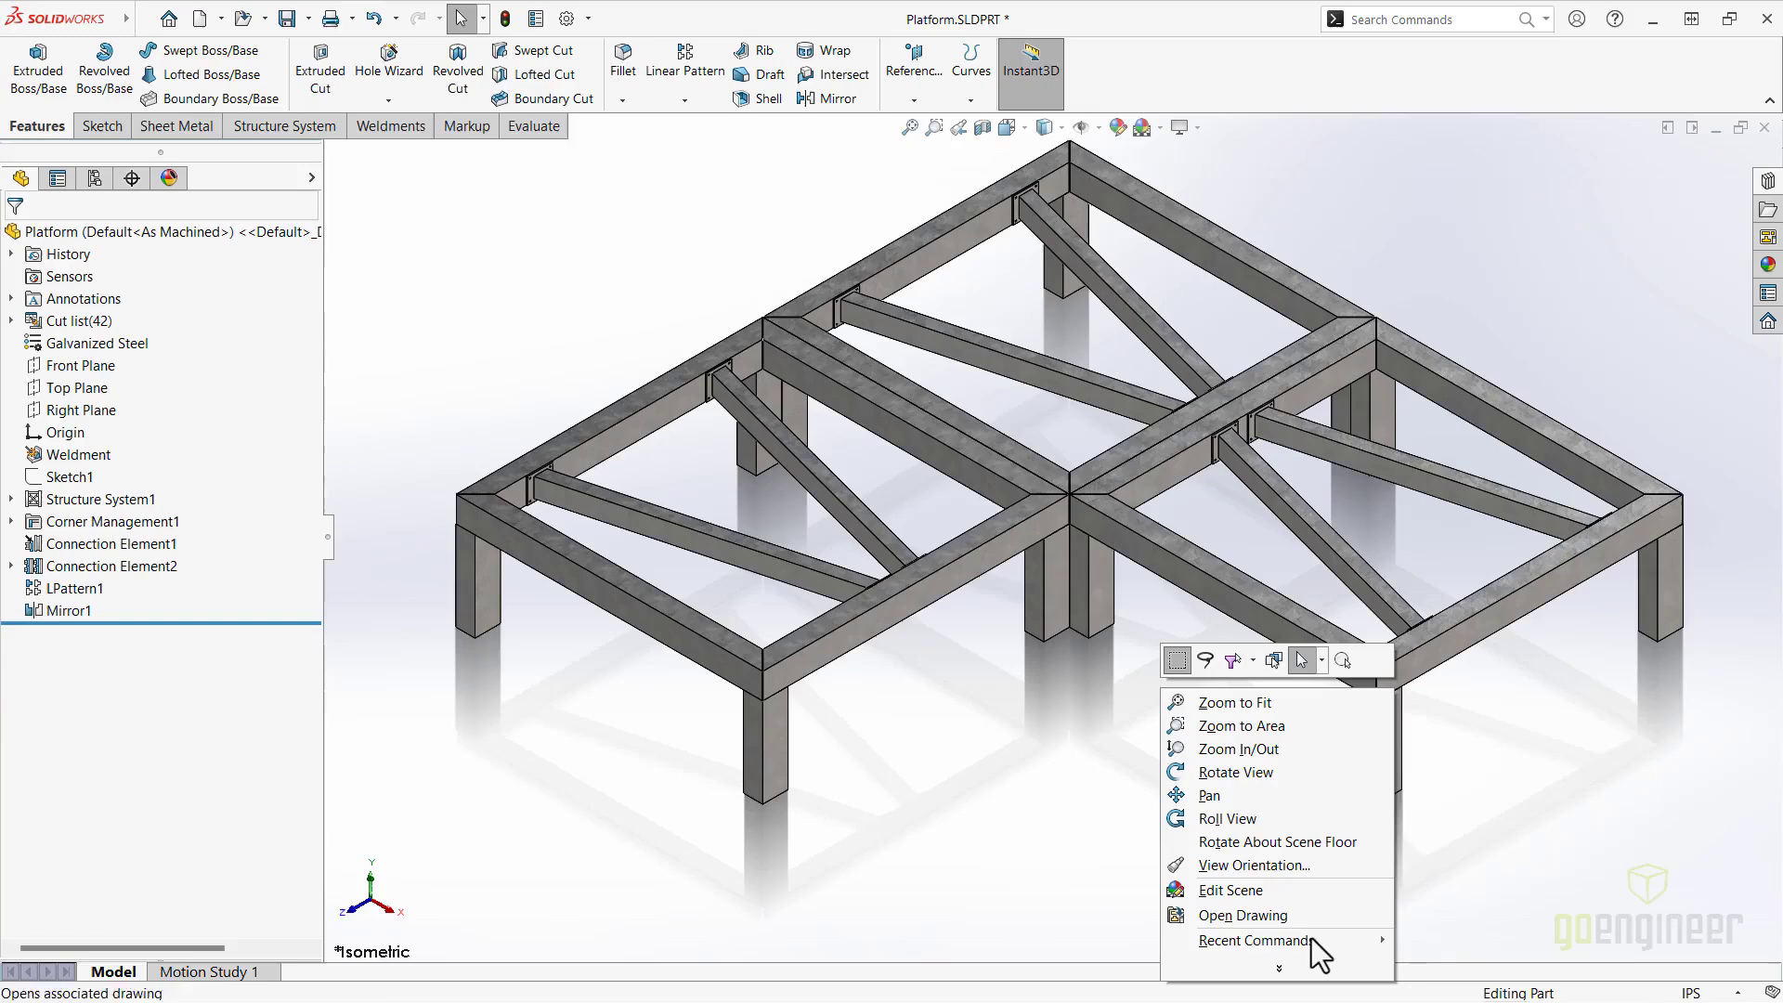
mouse_move(1351, 940)
click(1444, 772)
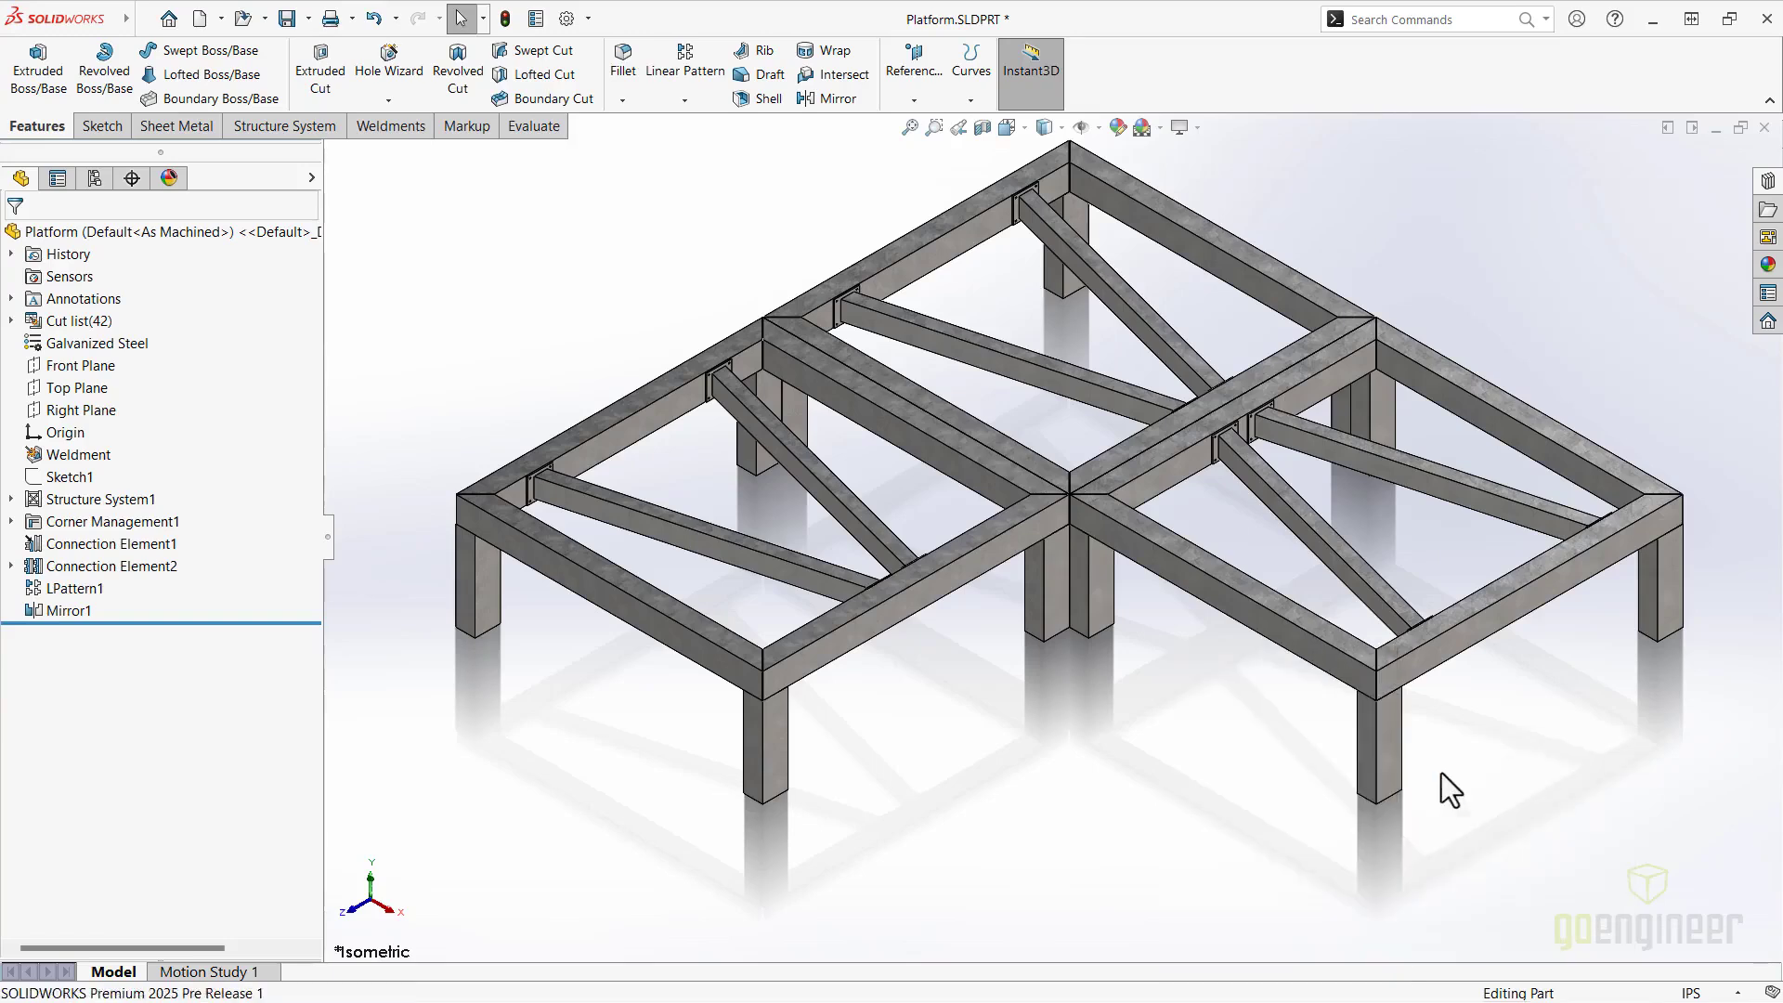
click(1337, 652)
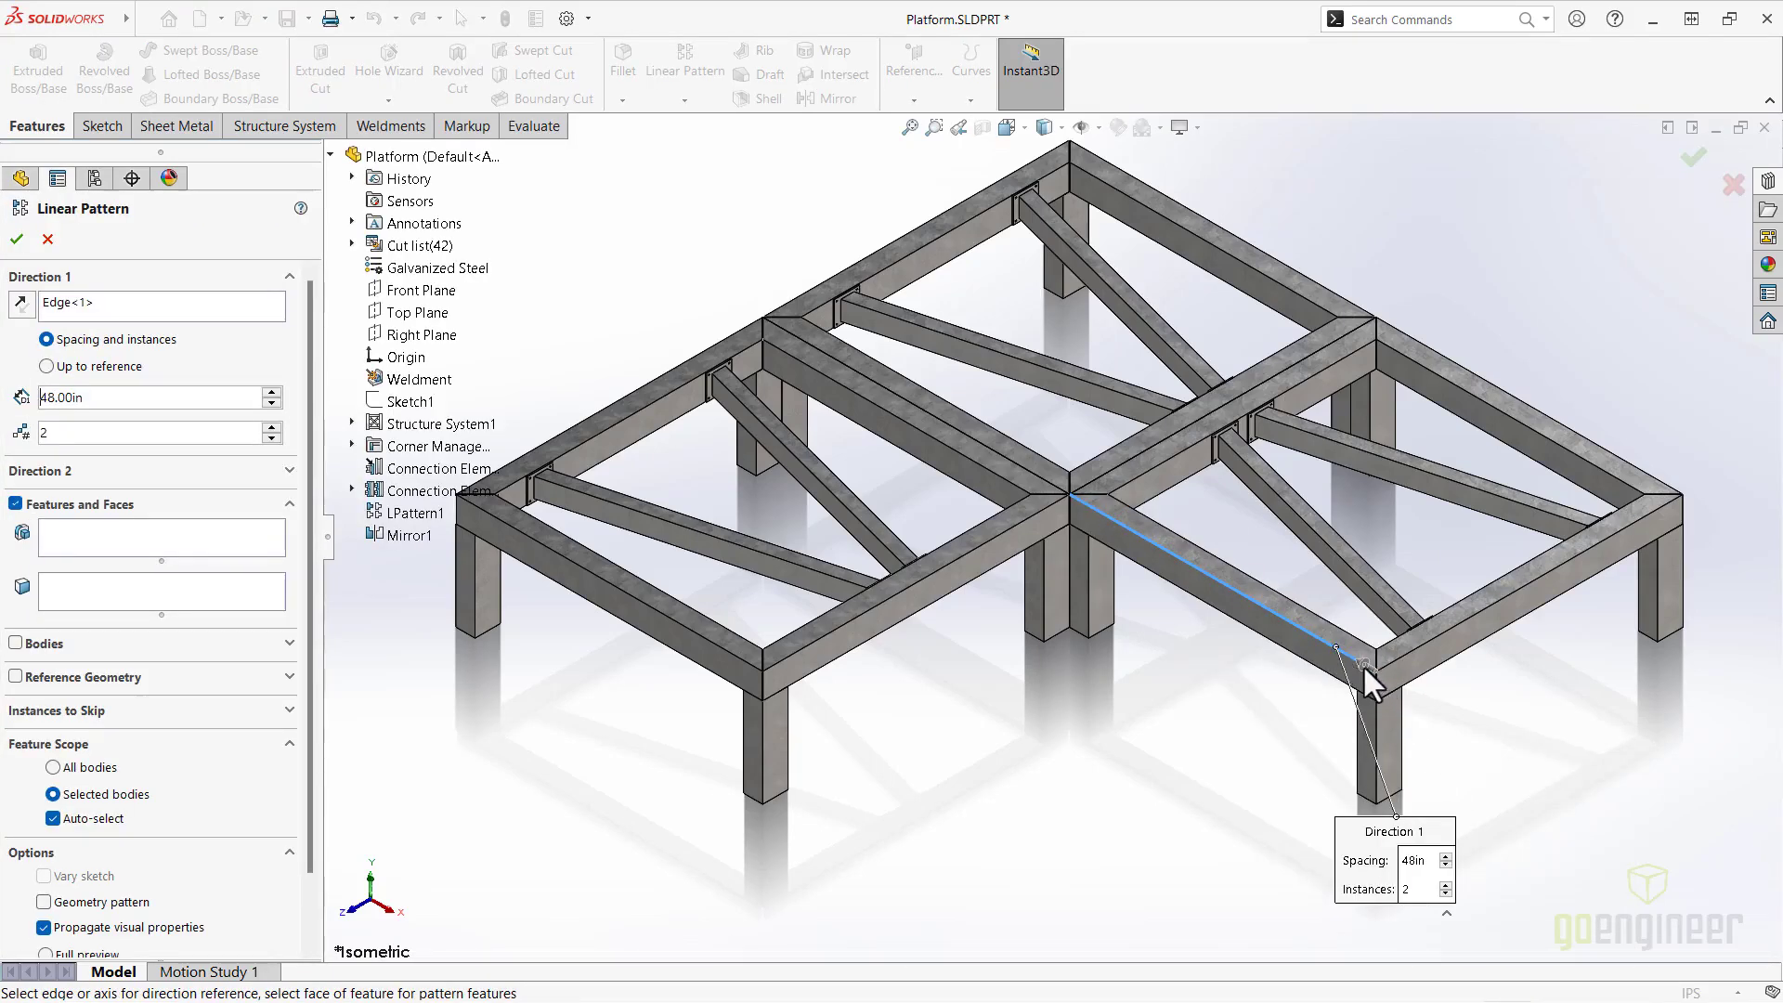
click(35, 644)
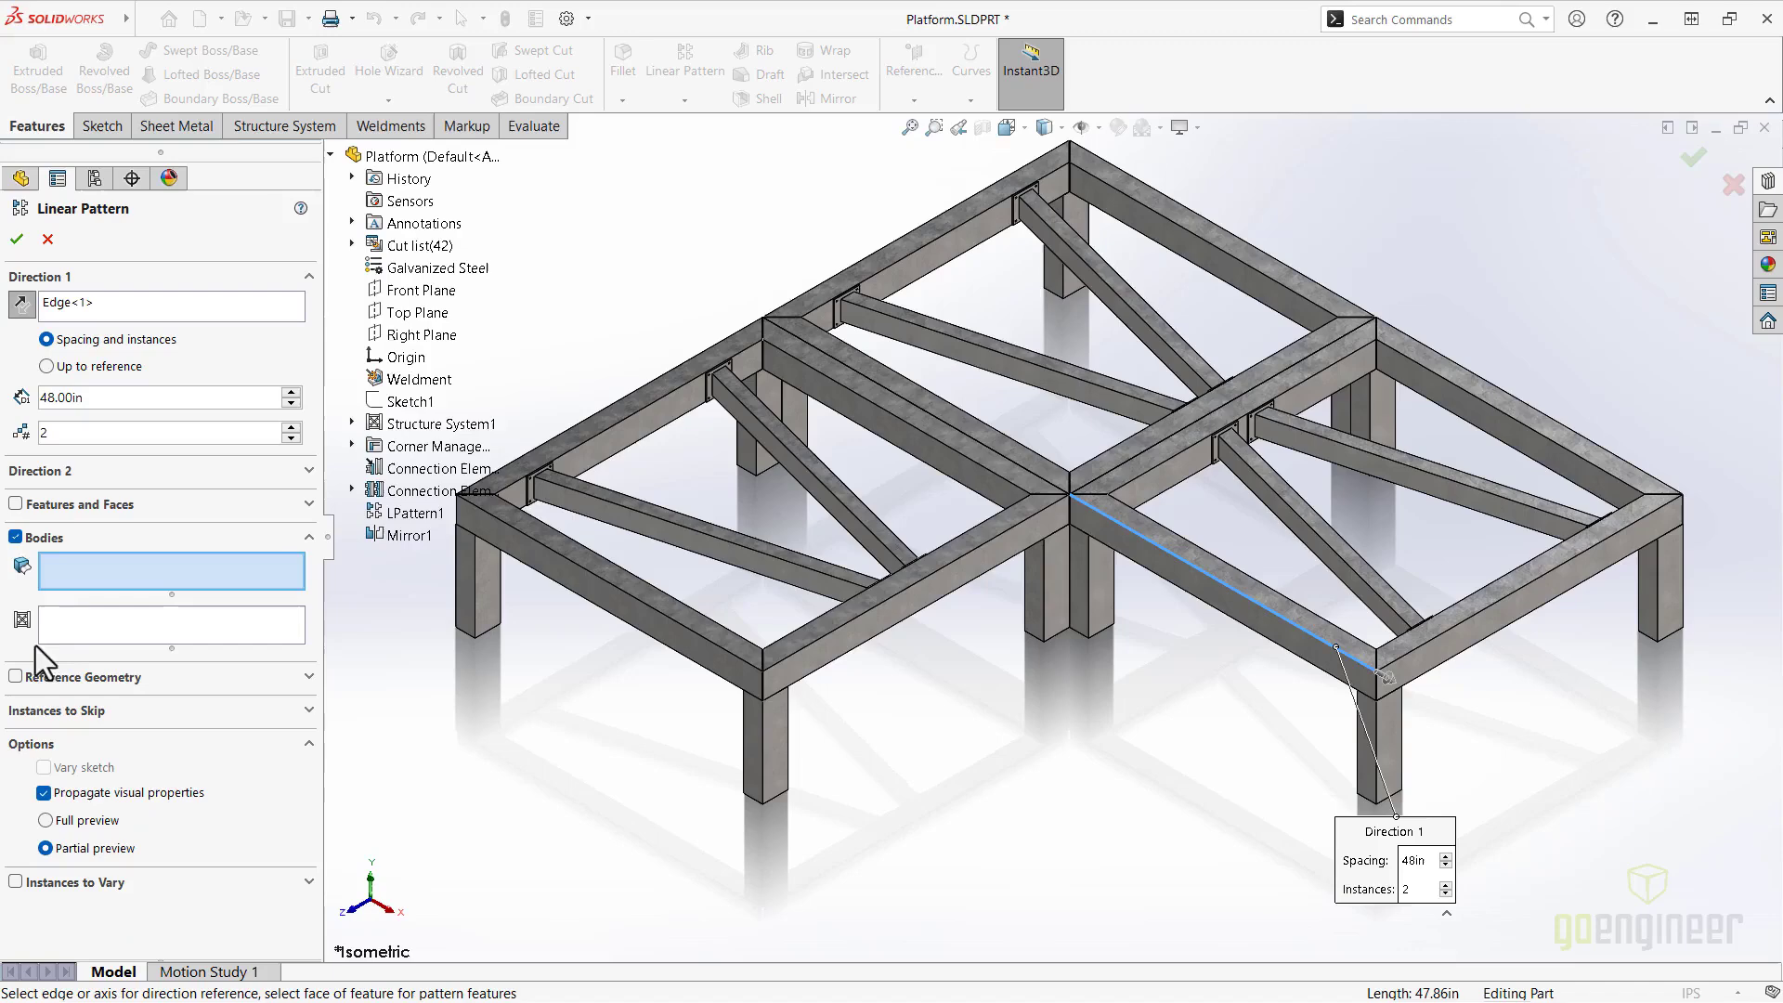
click(75, 623)
click(407, 536)
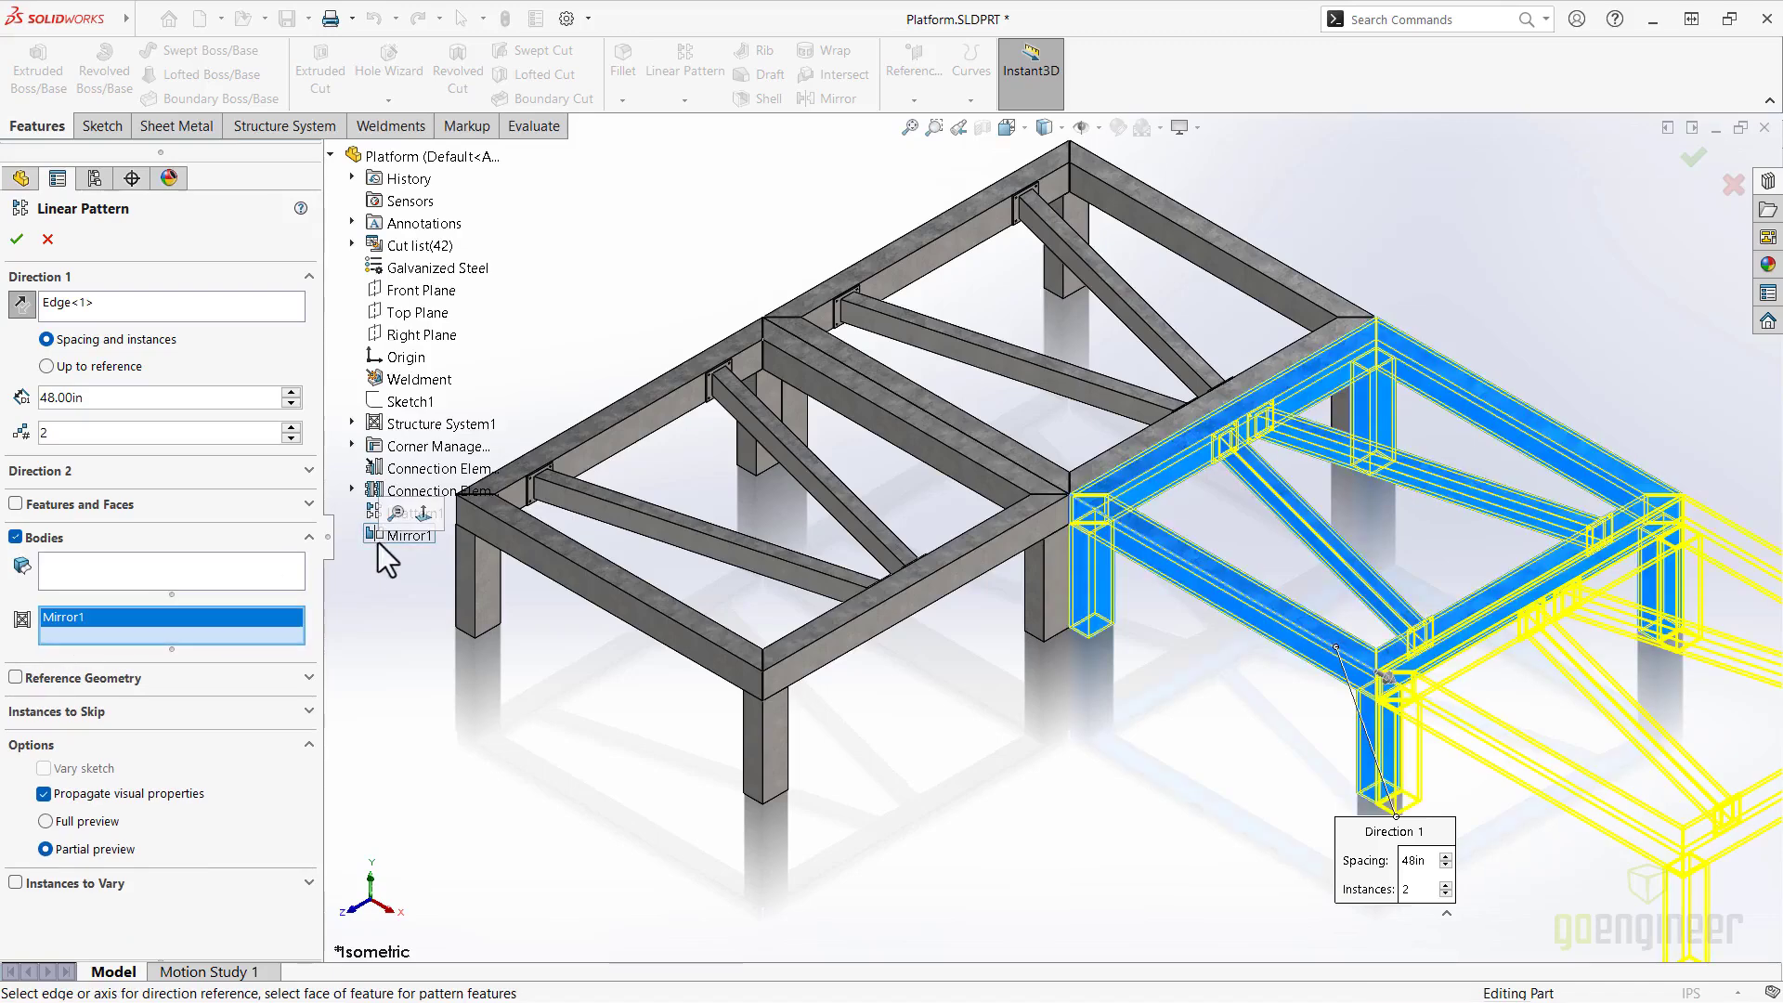
click(16, 241)
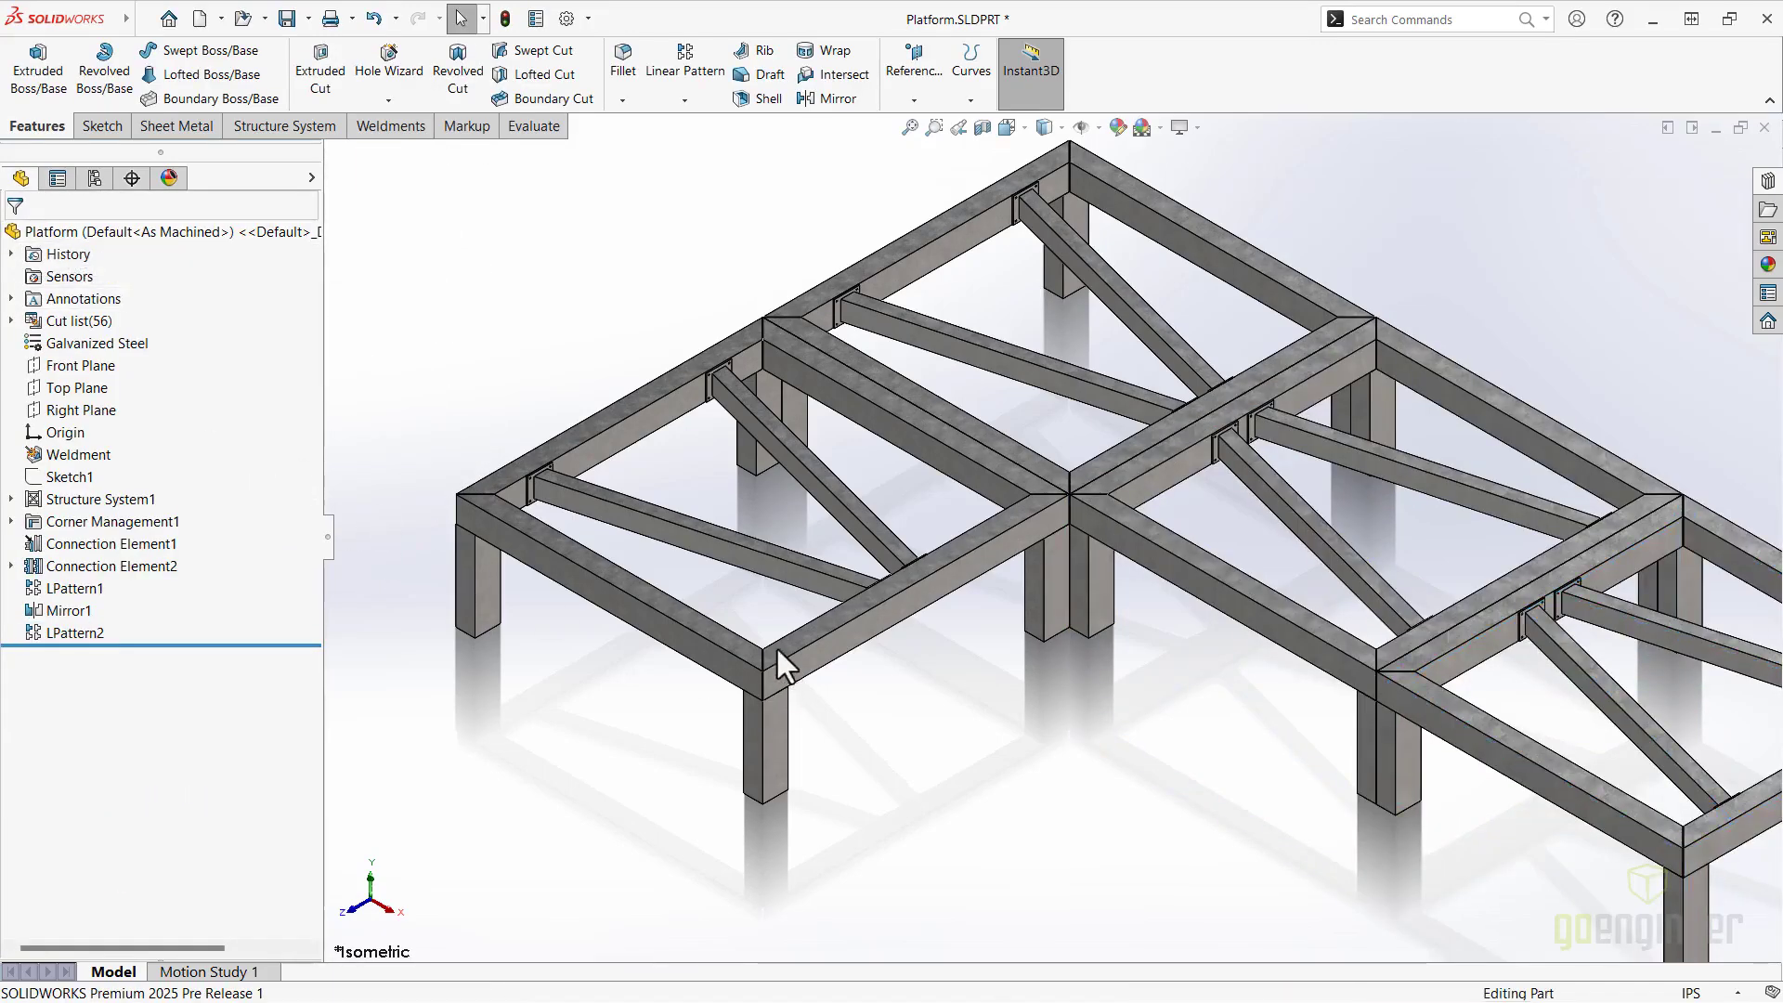
Start a Groove Bead weld and pick the first mitred rail face at the corner.
scroll(778, 645, down, 3)
scroll(908, 594, down, 5)
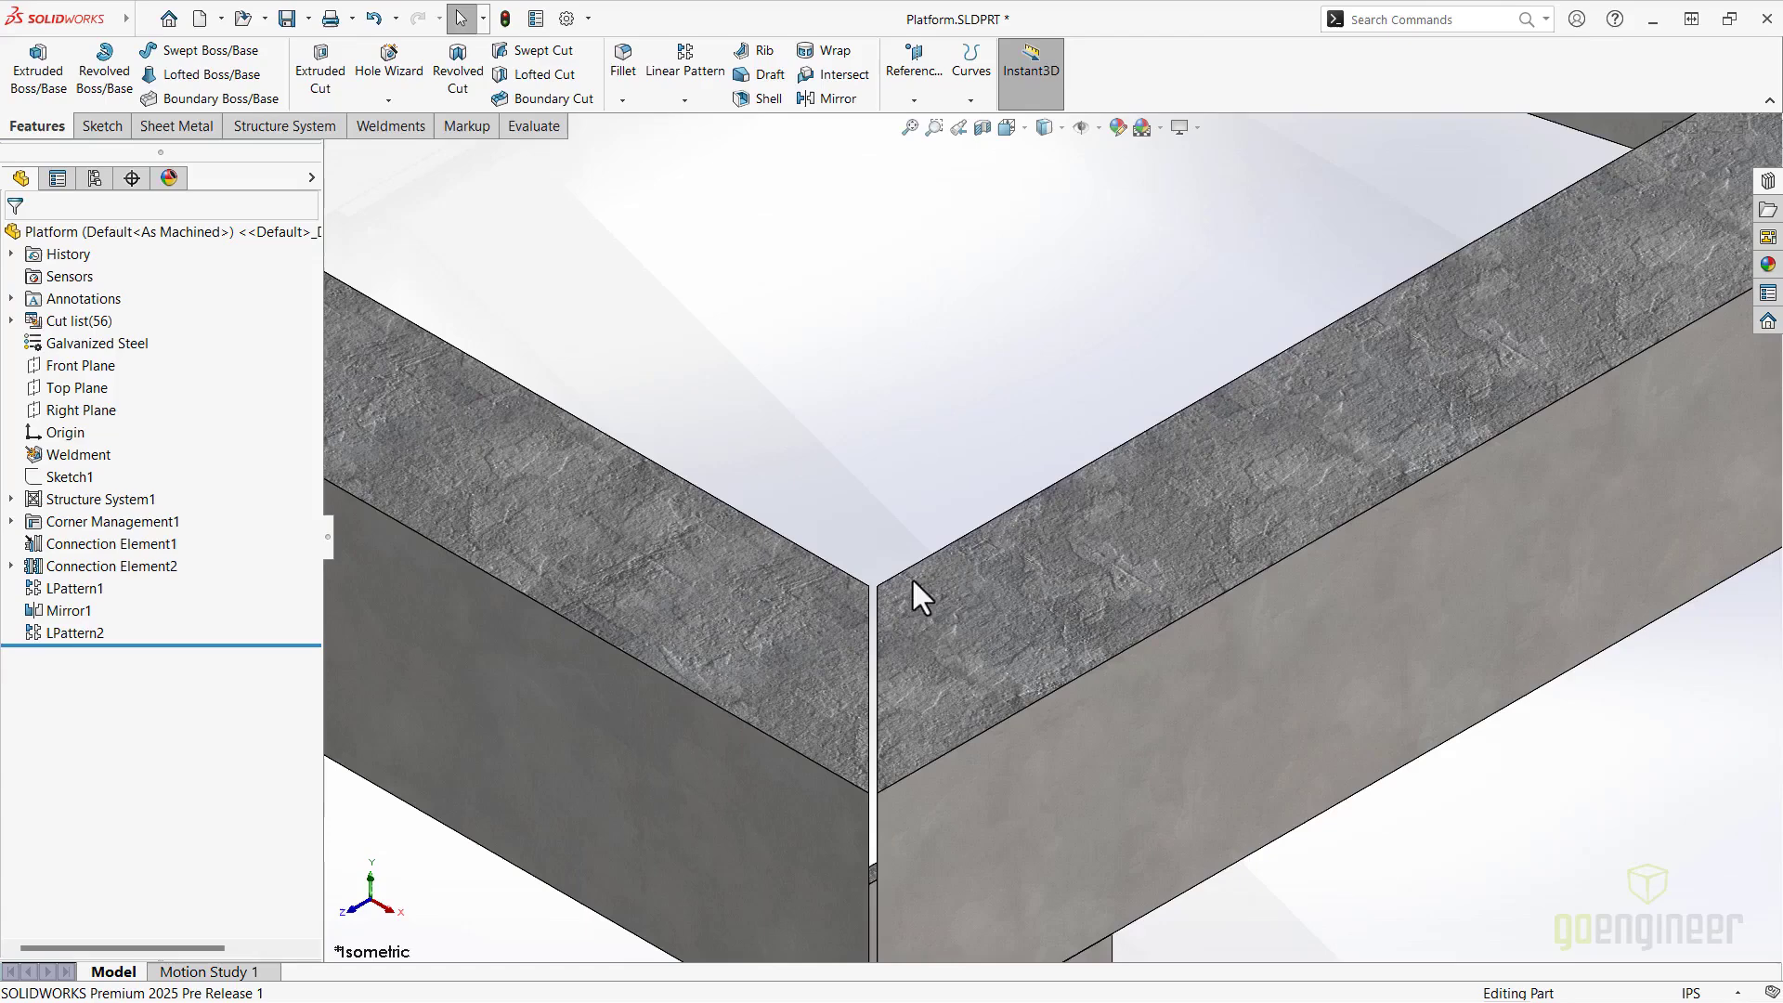
click(391, 126)
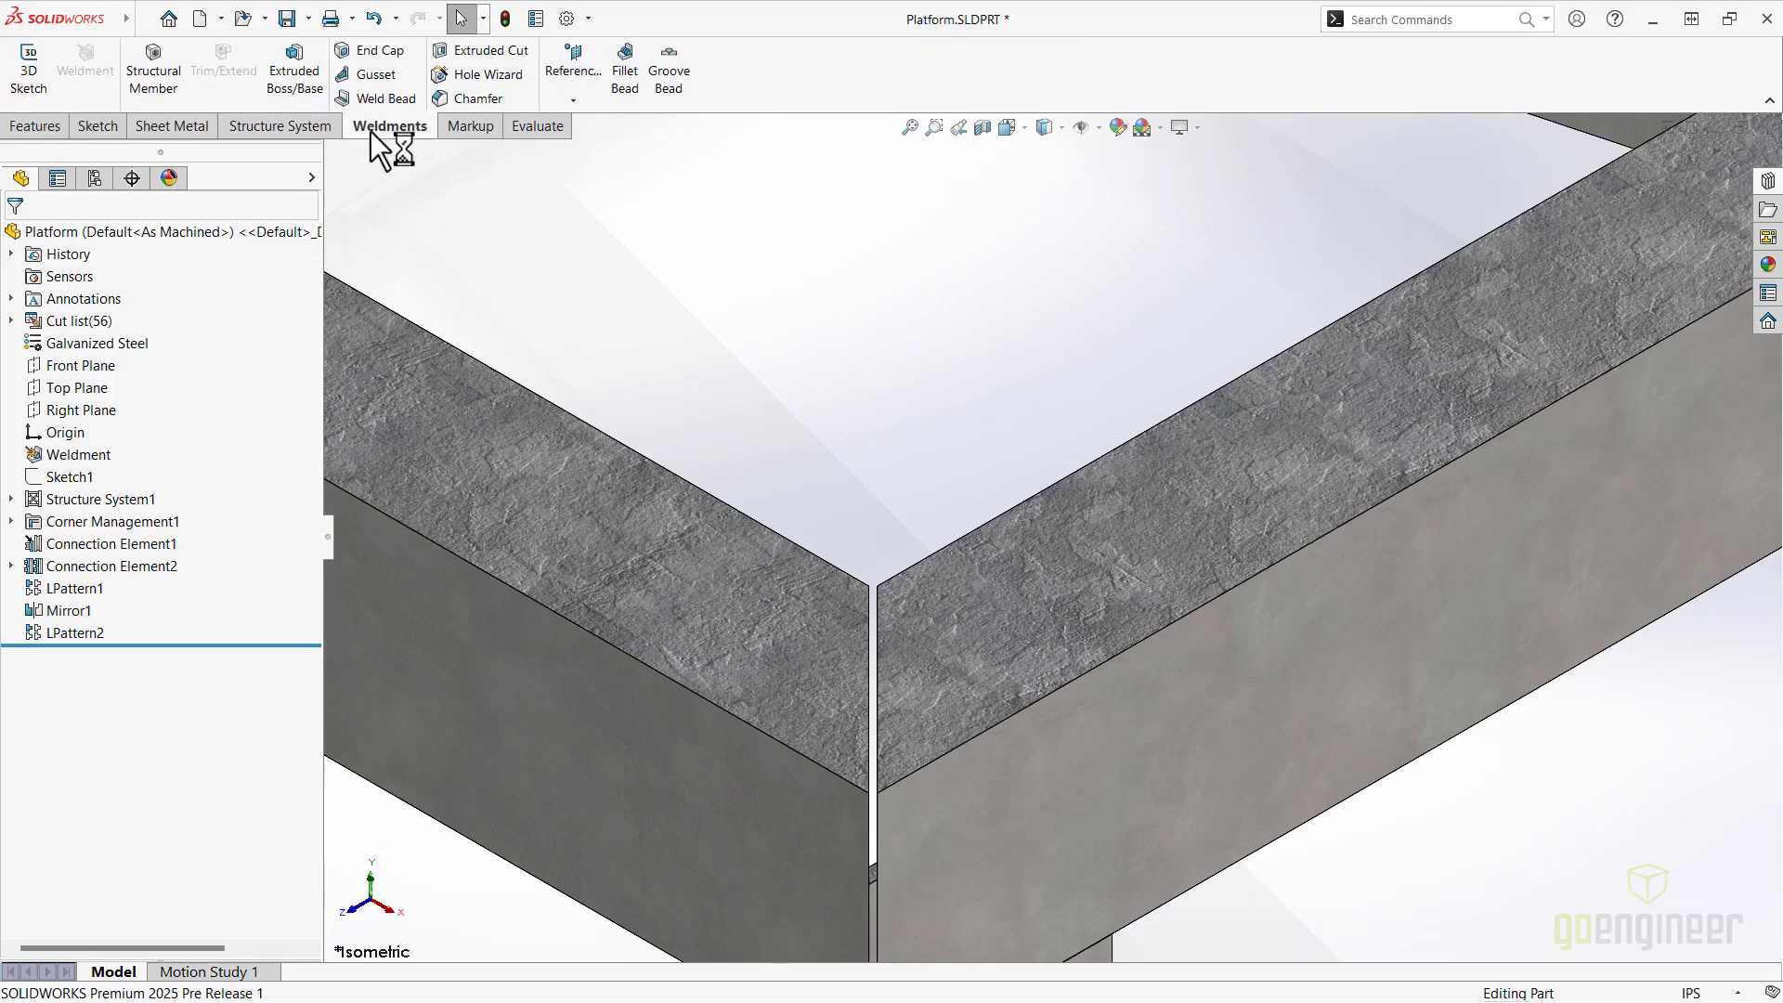
click(665, 78)
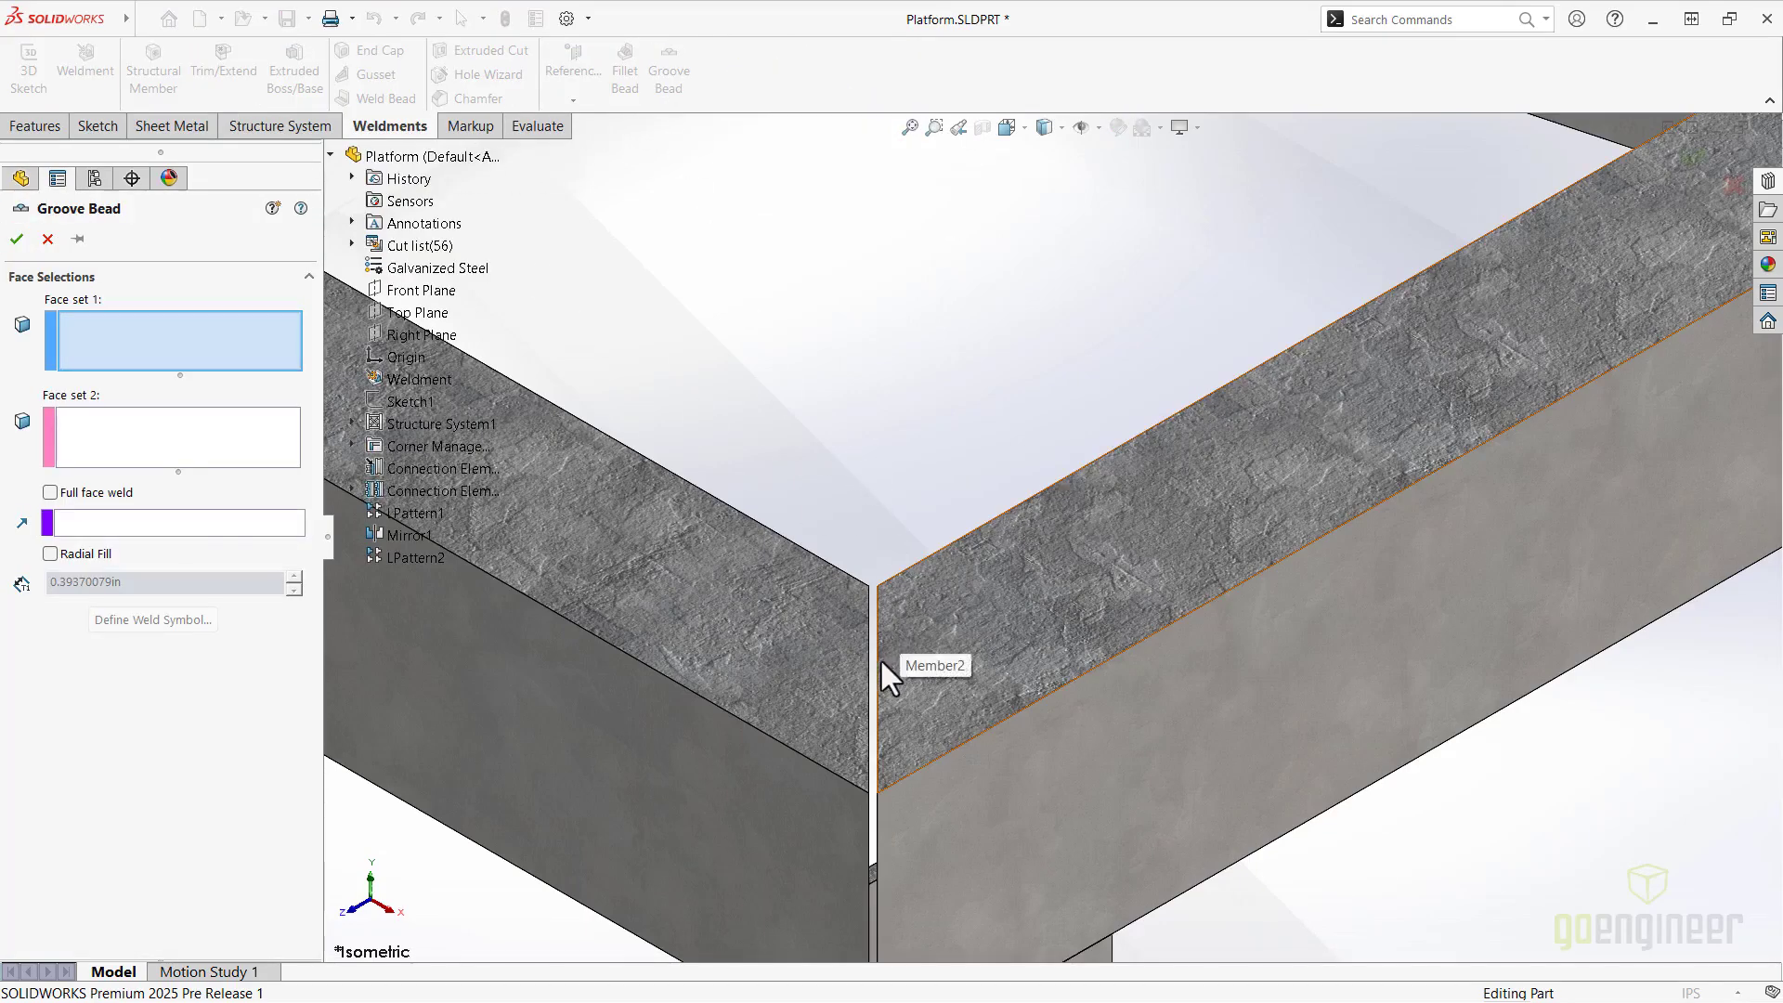
middle_drag(878, 657, 838, 693)
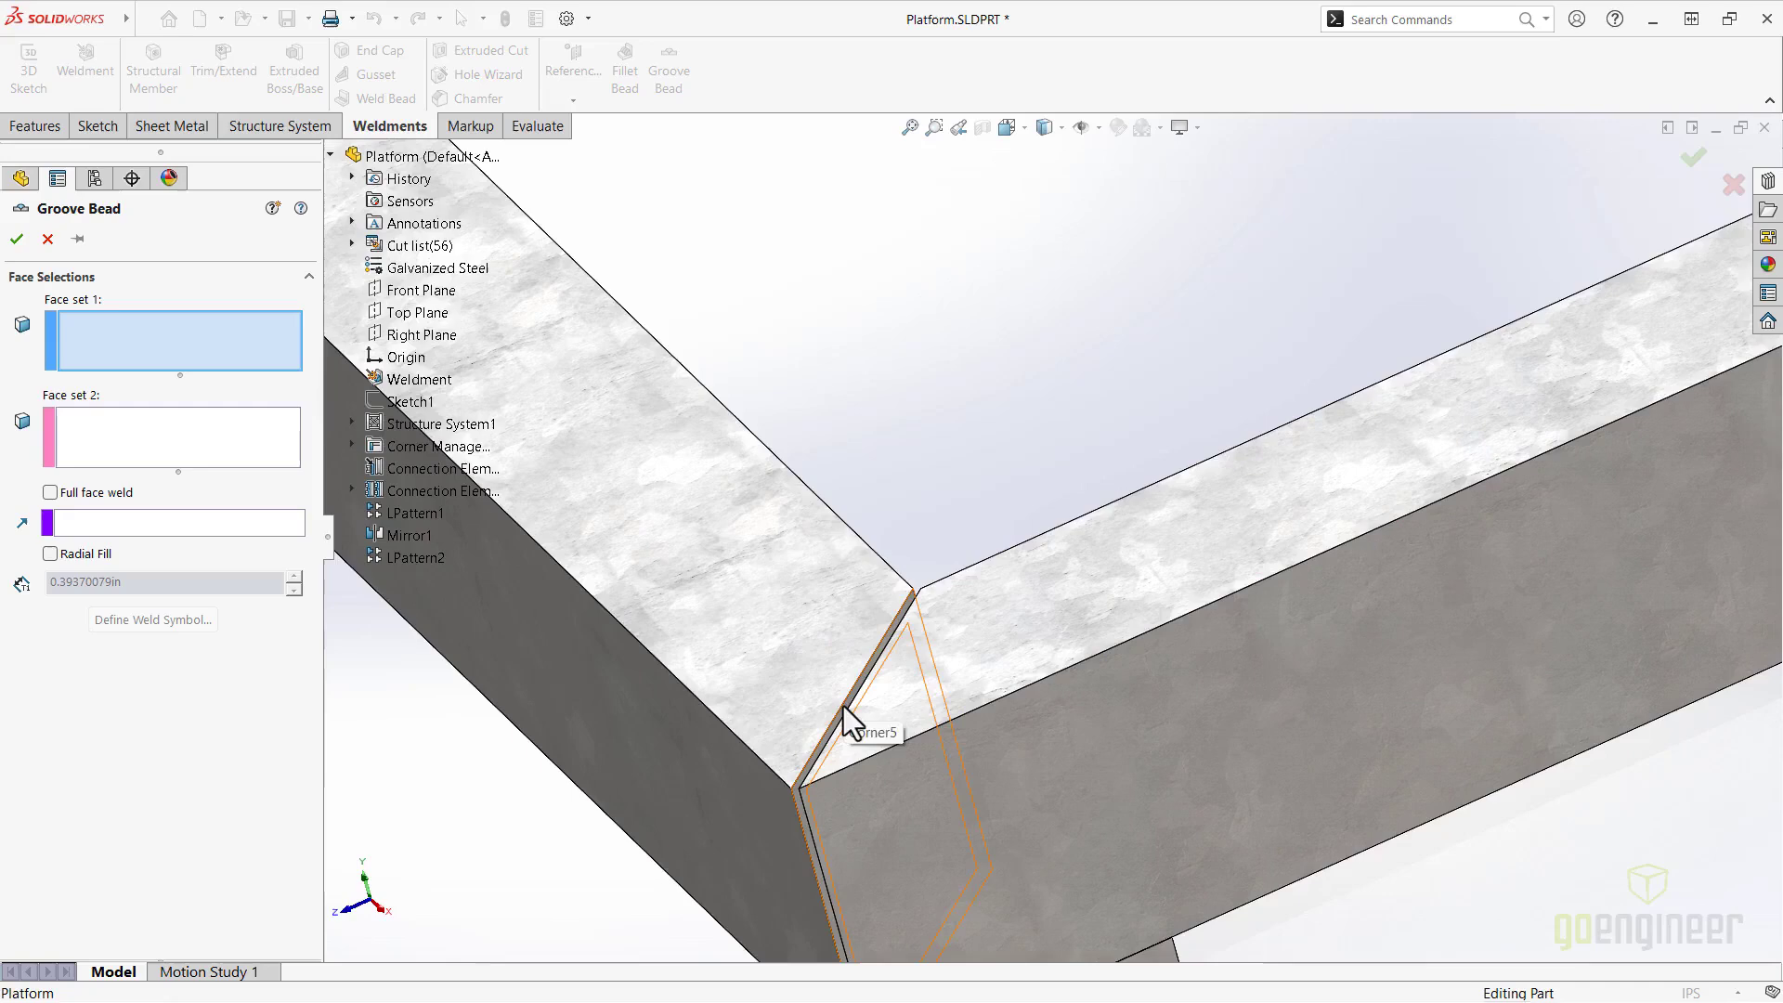
click(844, 706)
click(284, 455)
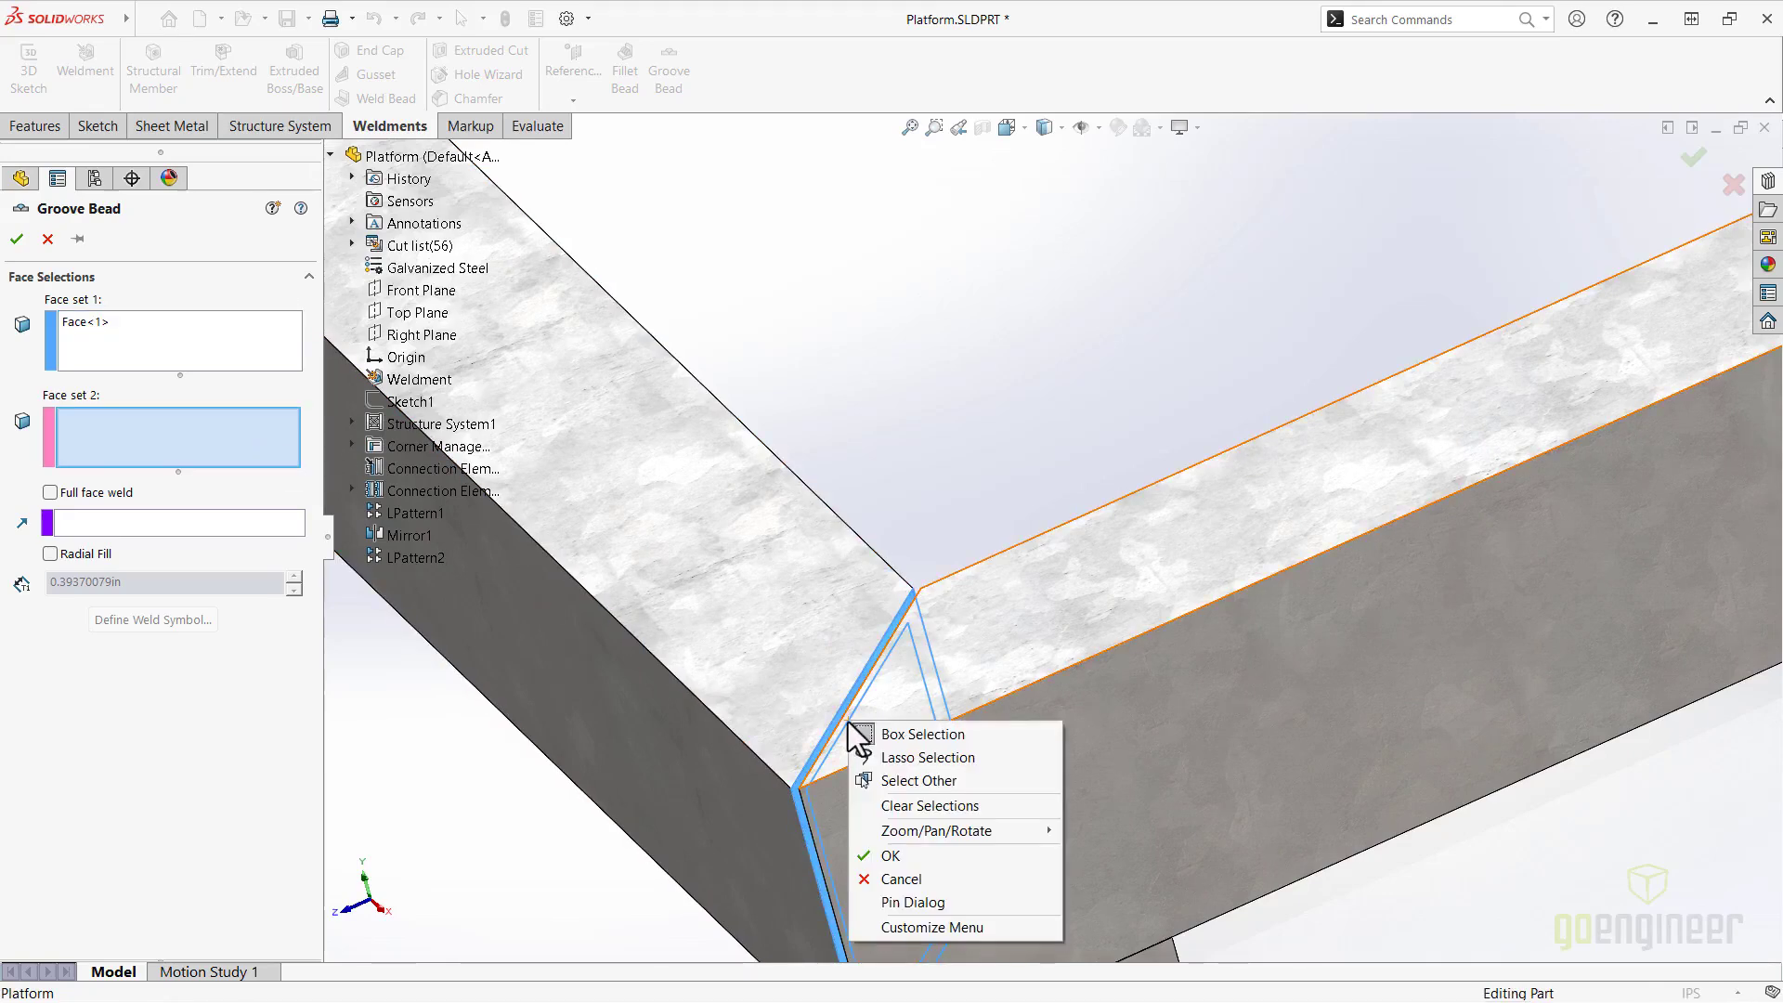
Select the hidden mating face via Select Other as Face set 2 and accept the weld.
right_click(851, 723)
click(879, 781)
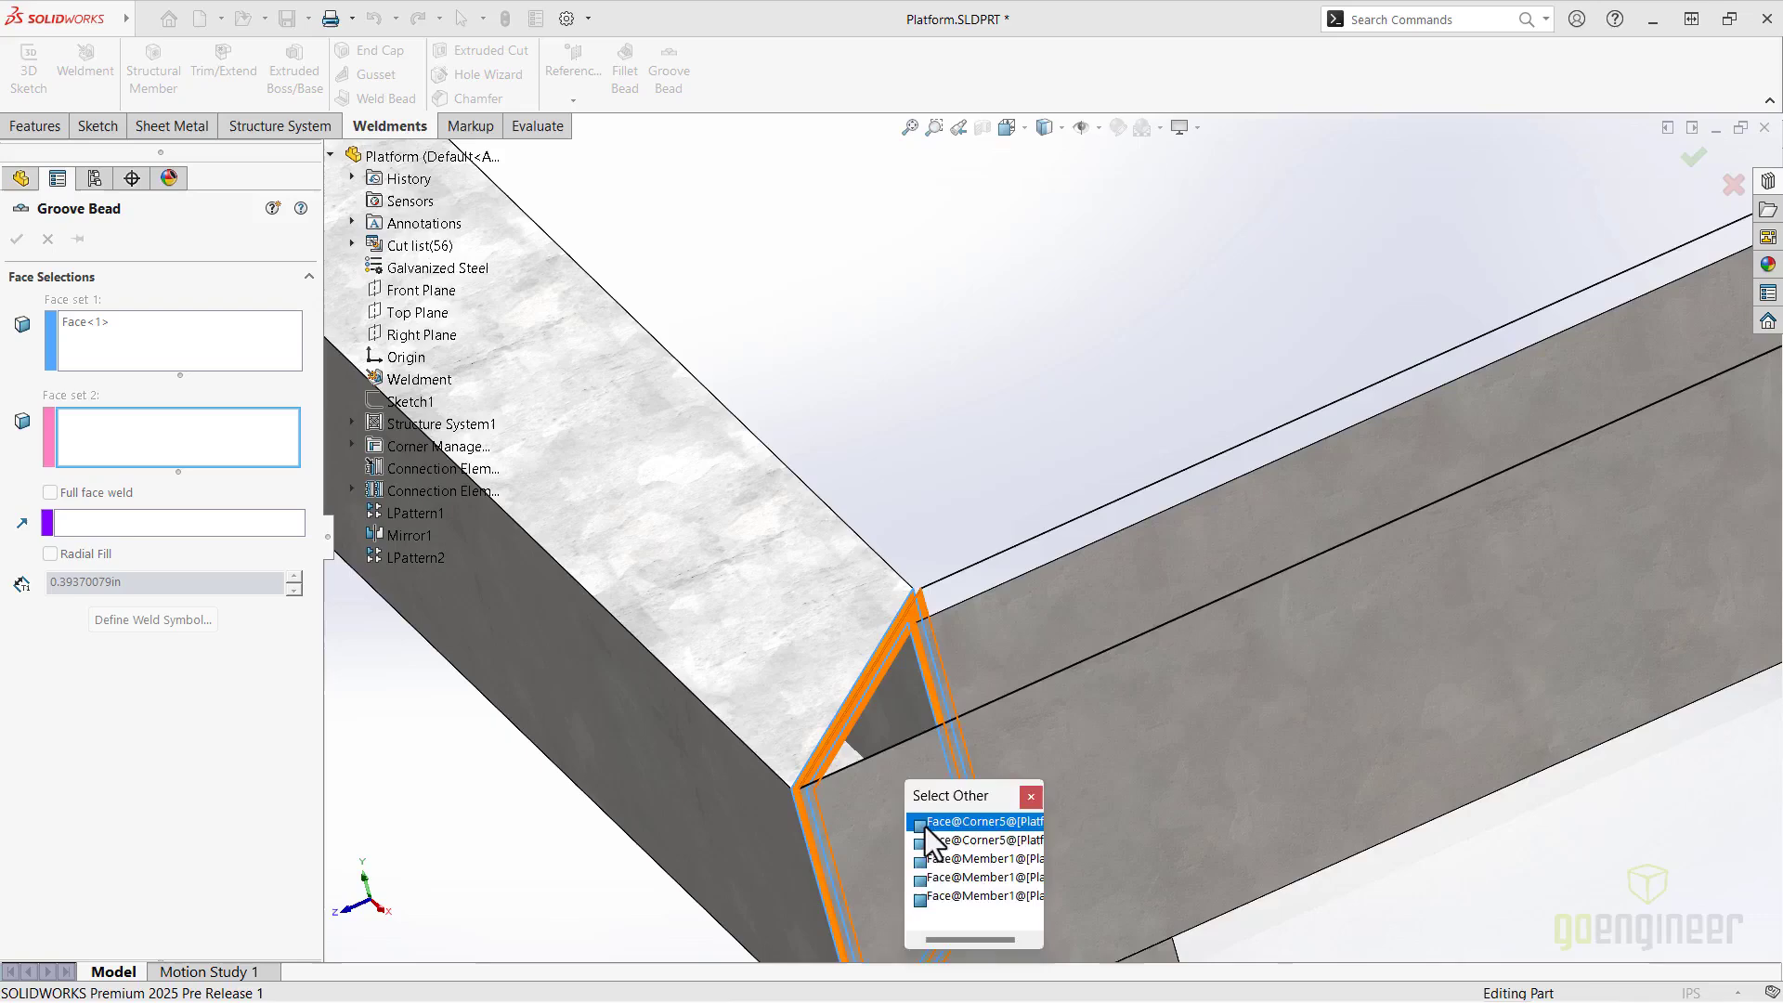
click(925, 824)
click(923, 819)
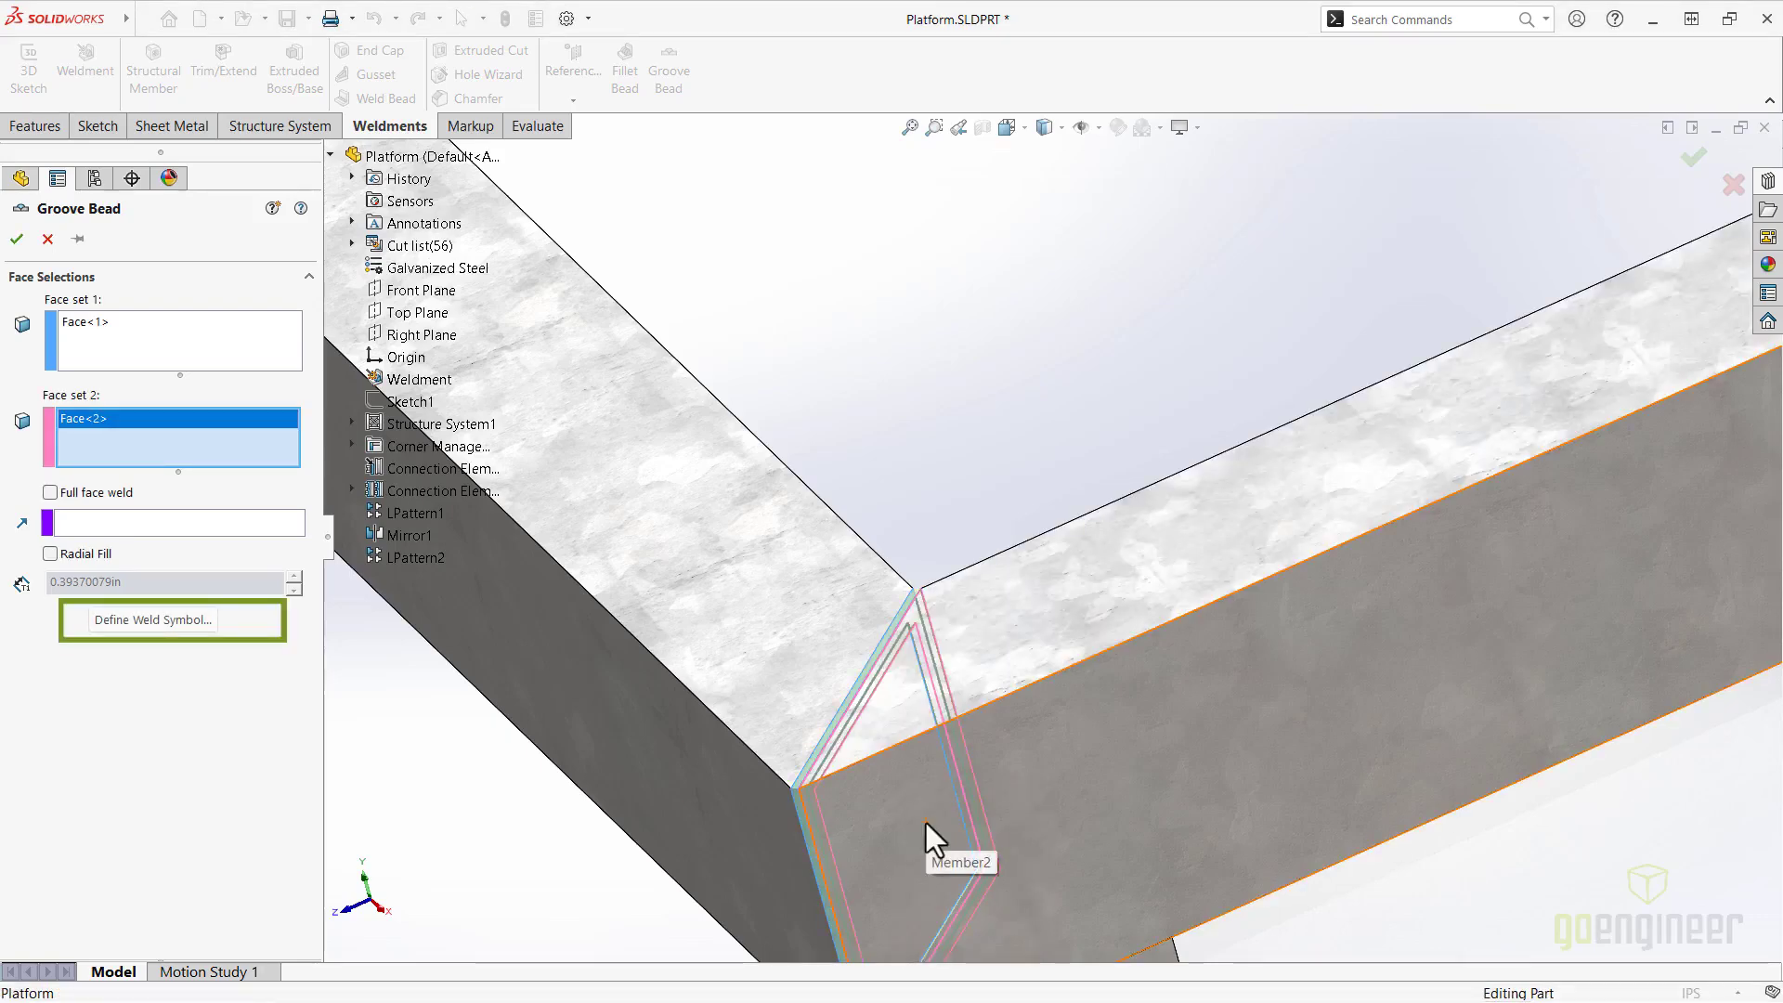
key(Return)
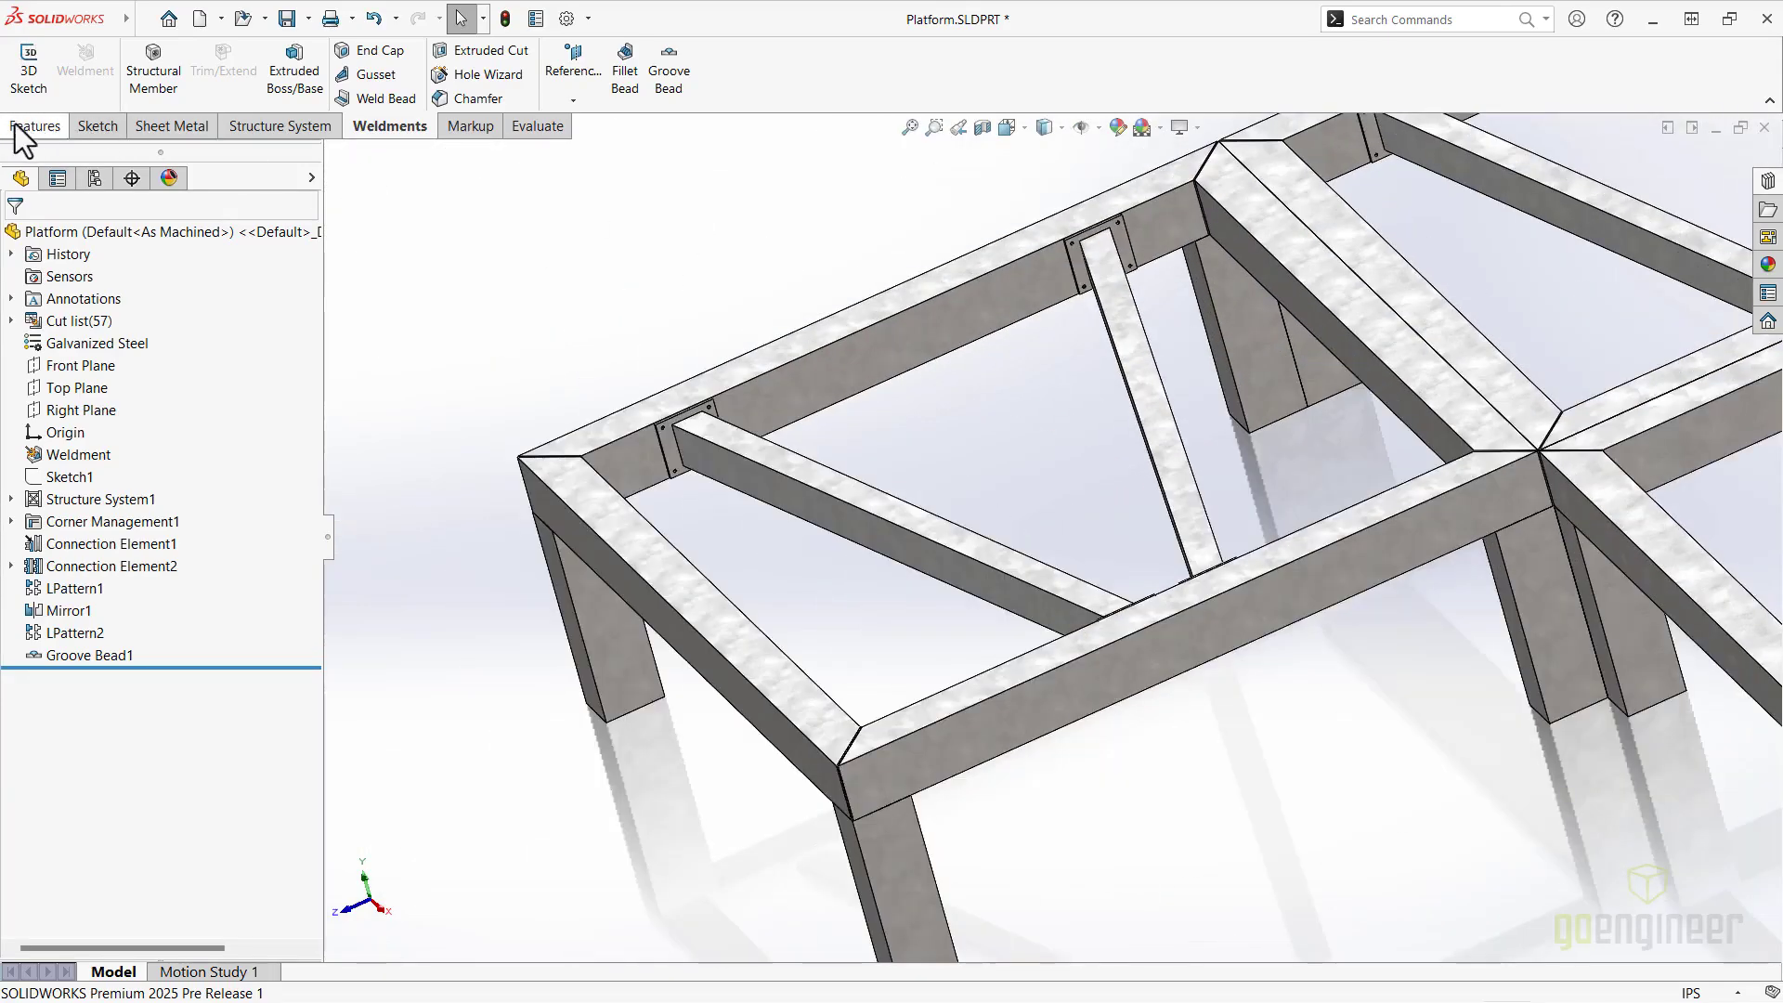
Mirror Groove Bead1 across the Front and Right planes onto the other three frame corners.
click(35, 126)
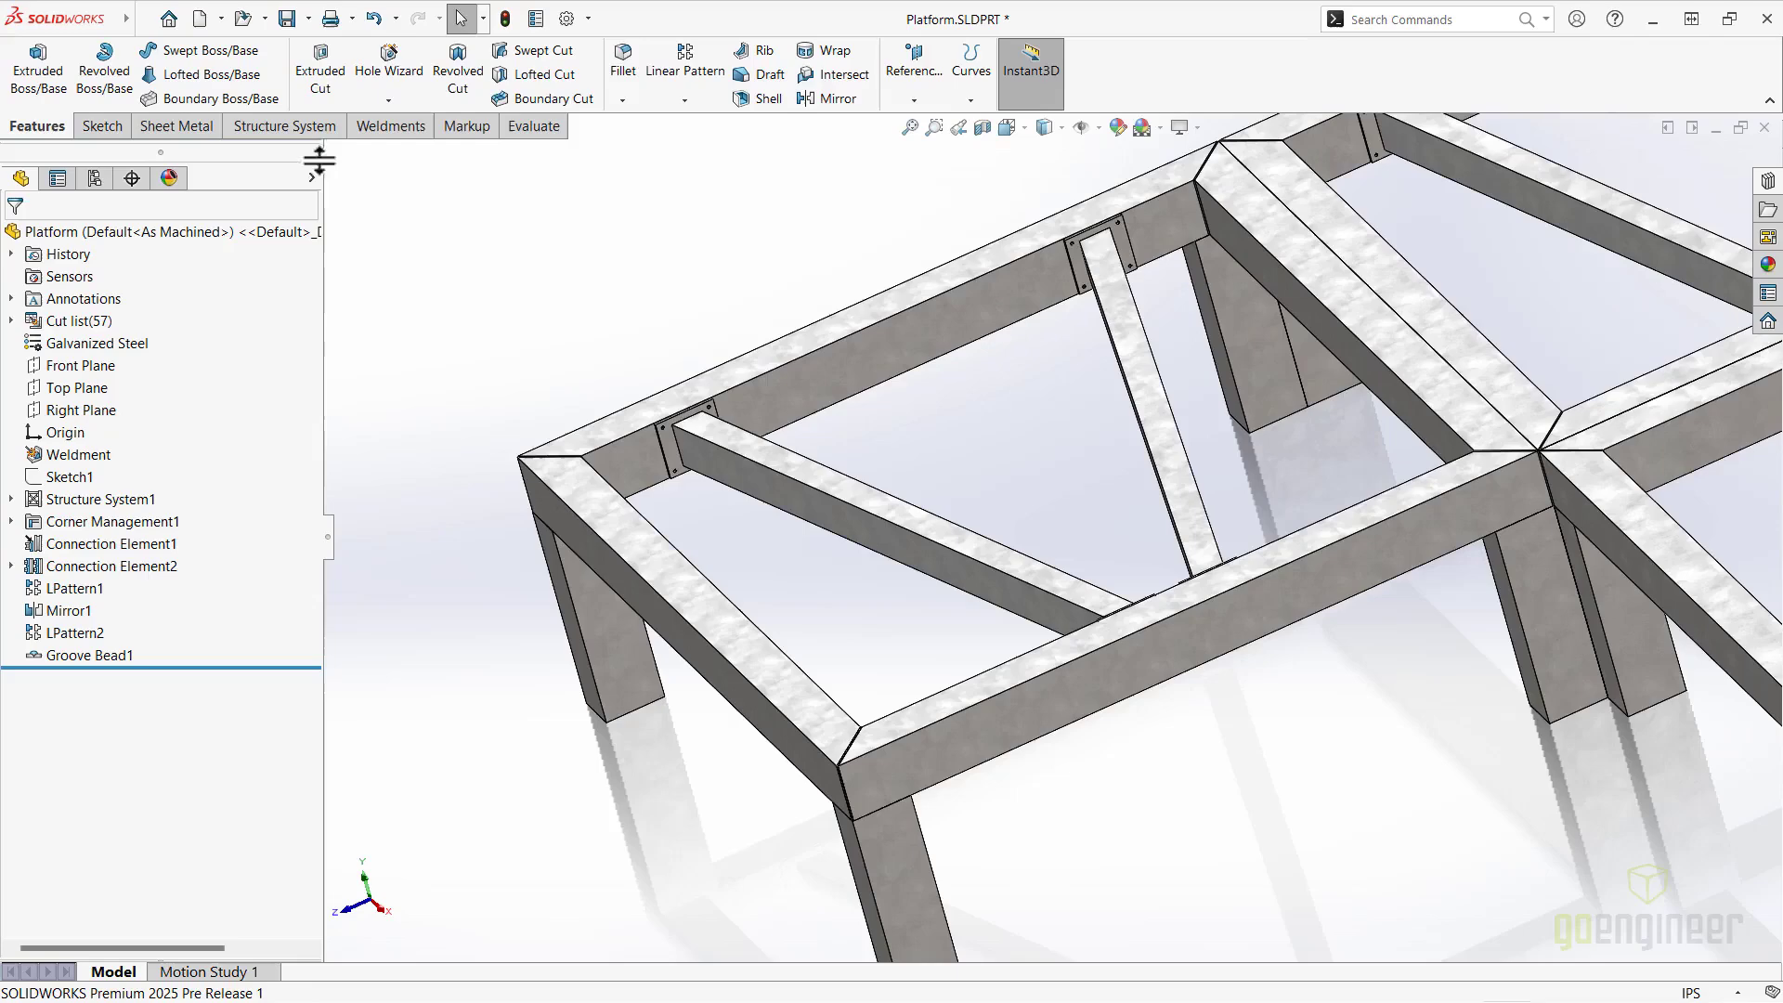
click(820, 97)
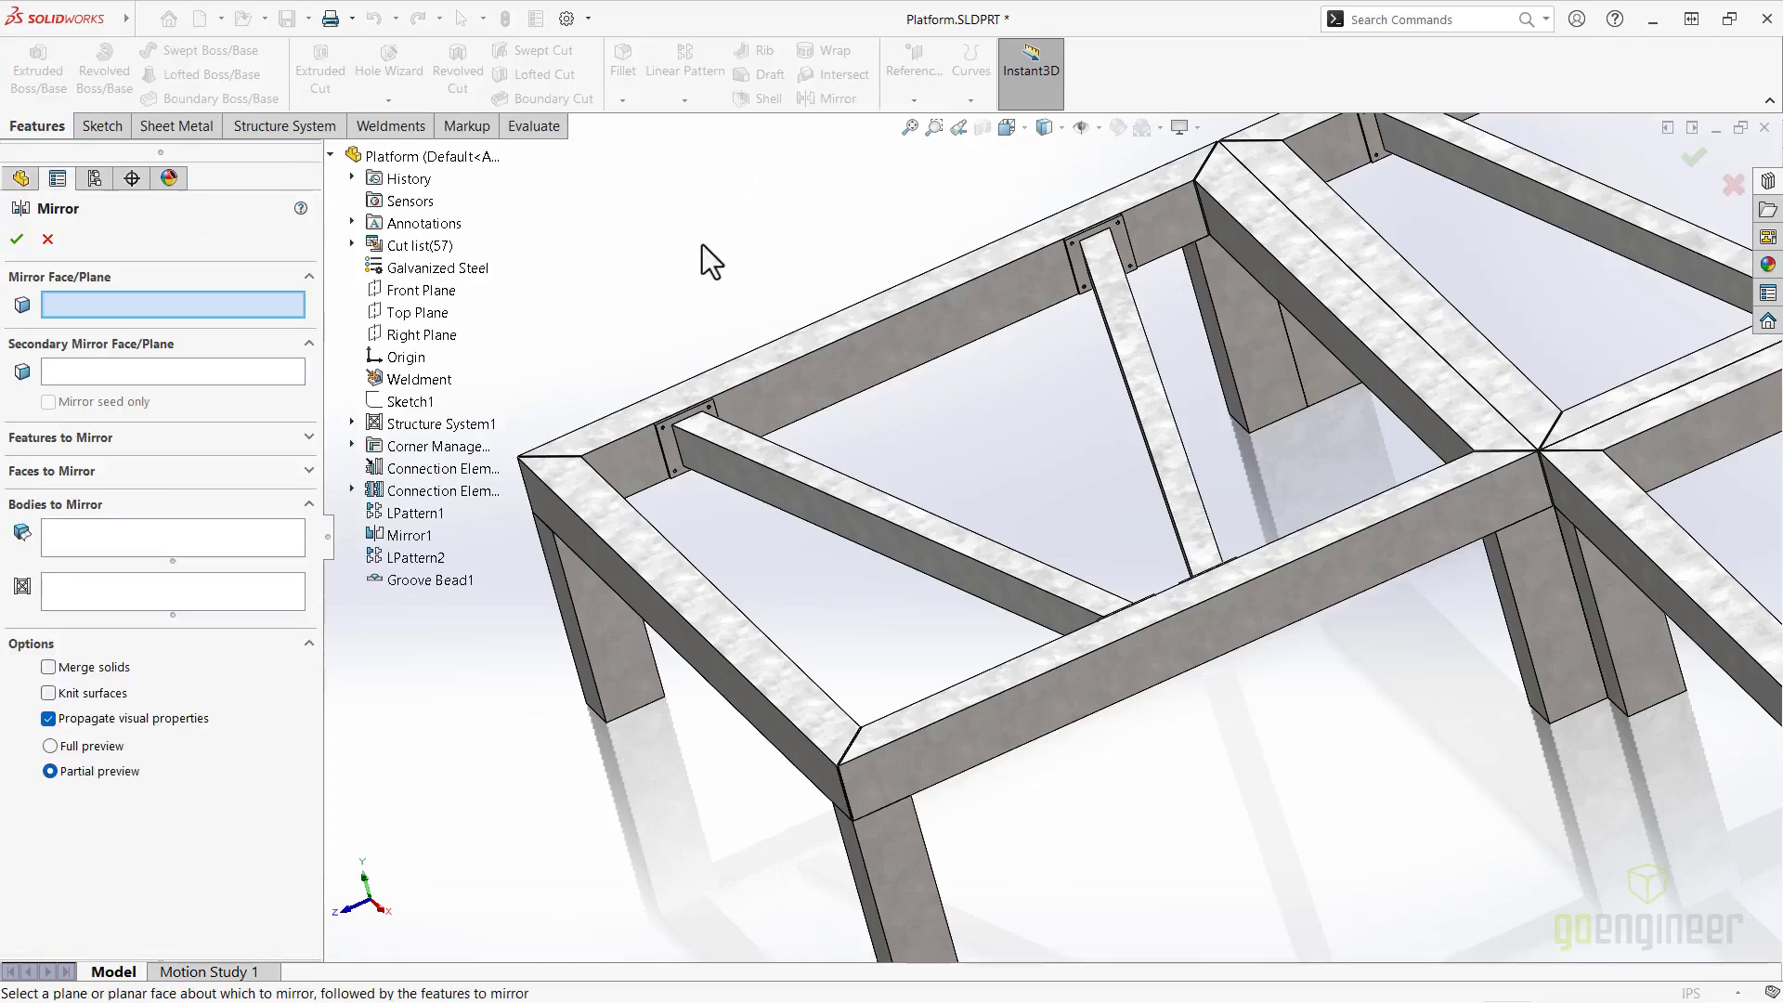
click(839, 290)
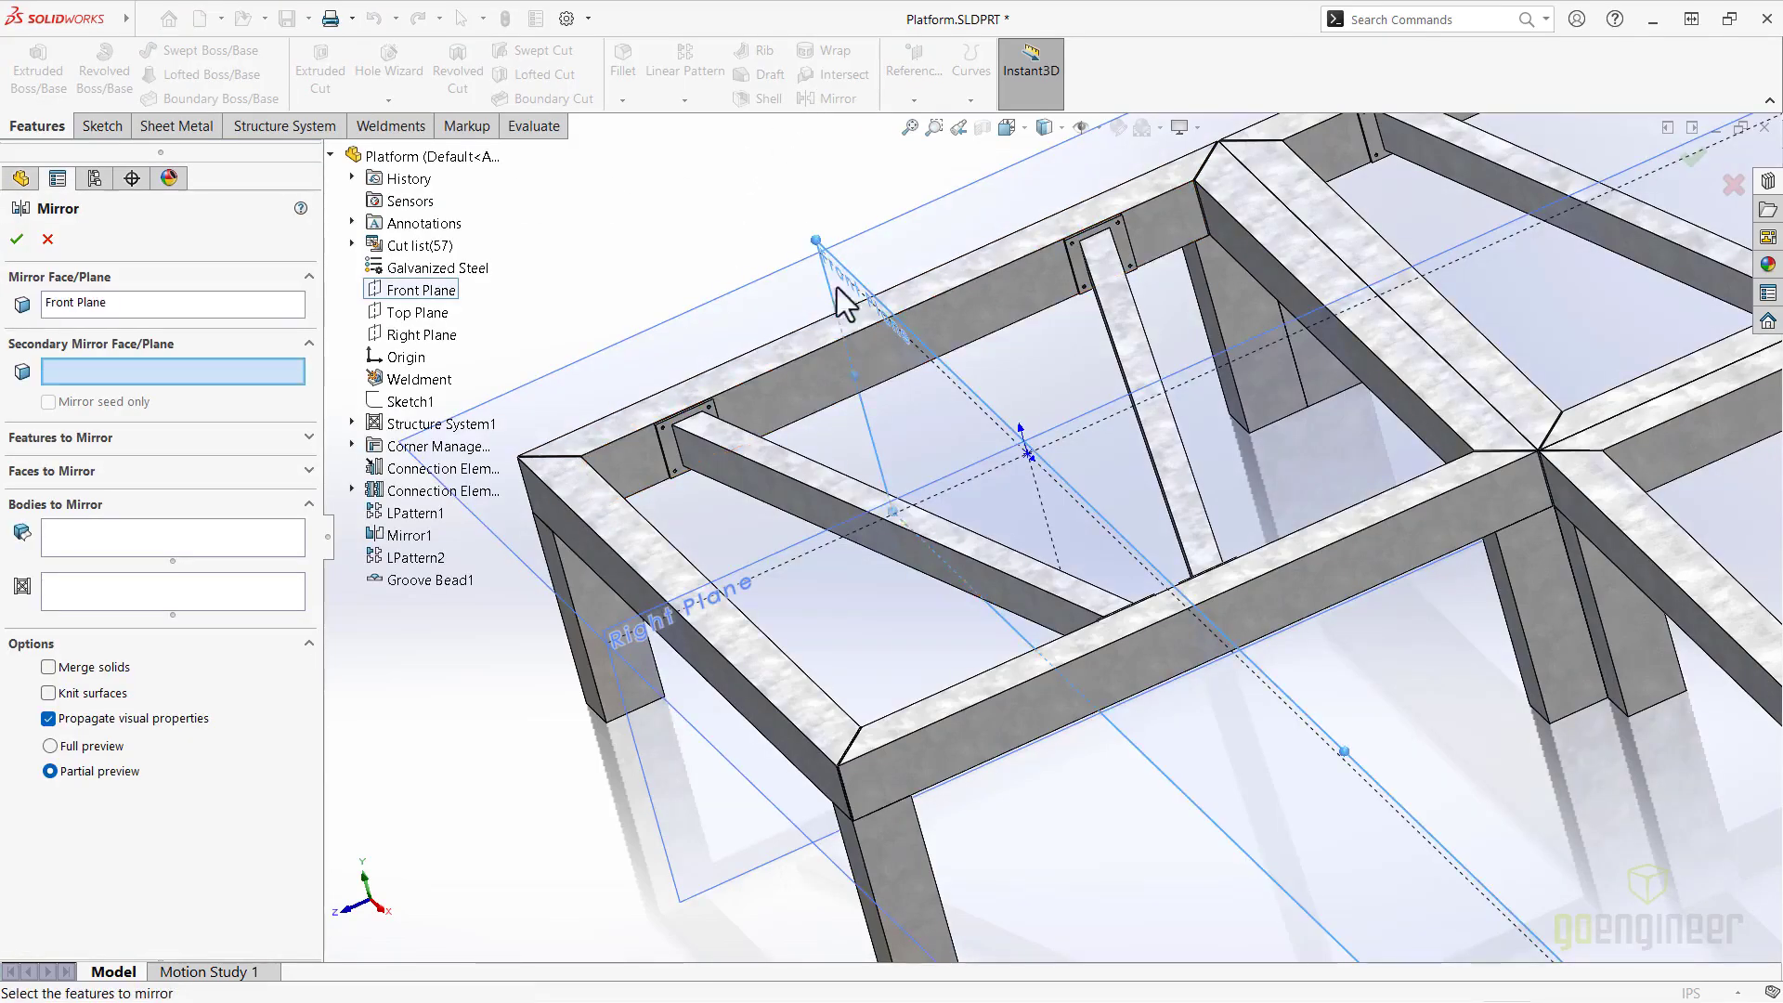
click(732, 583)
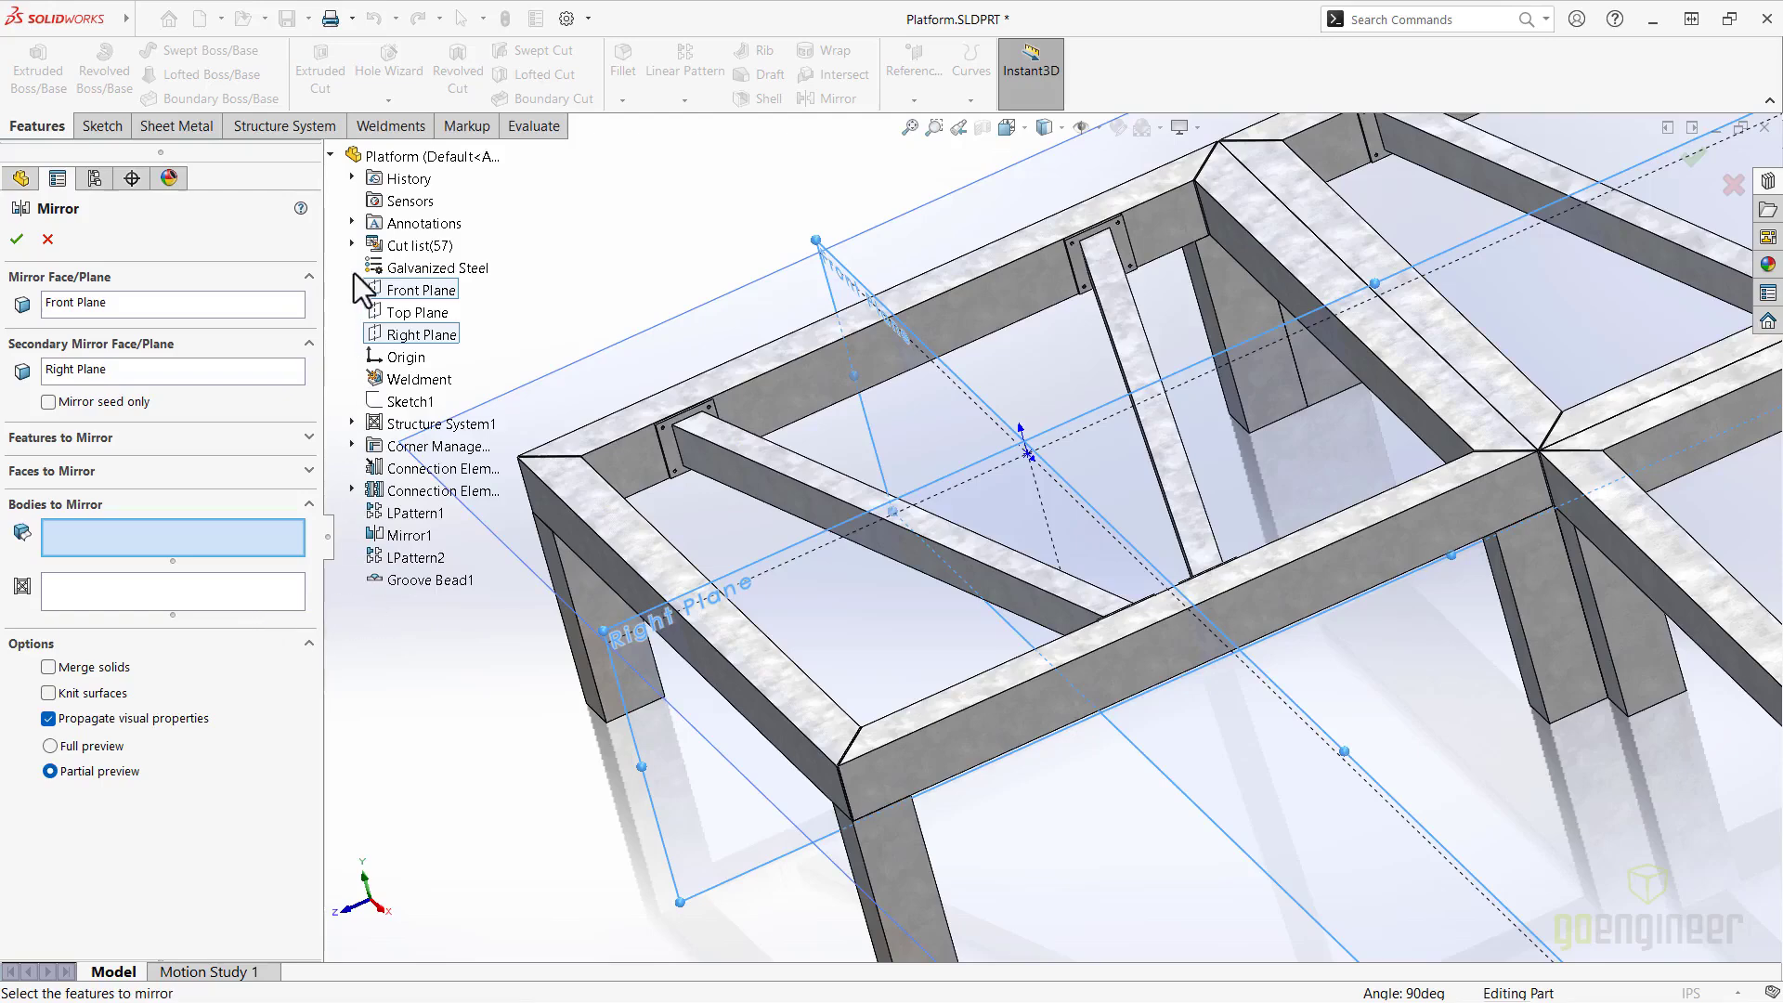
click(353, 245)
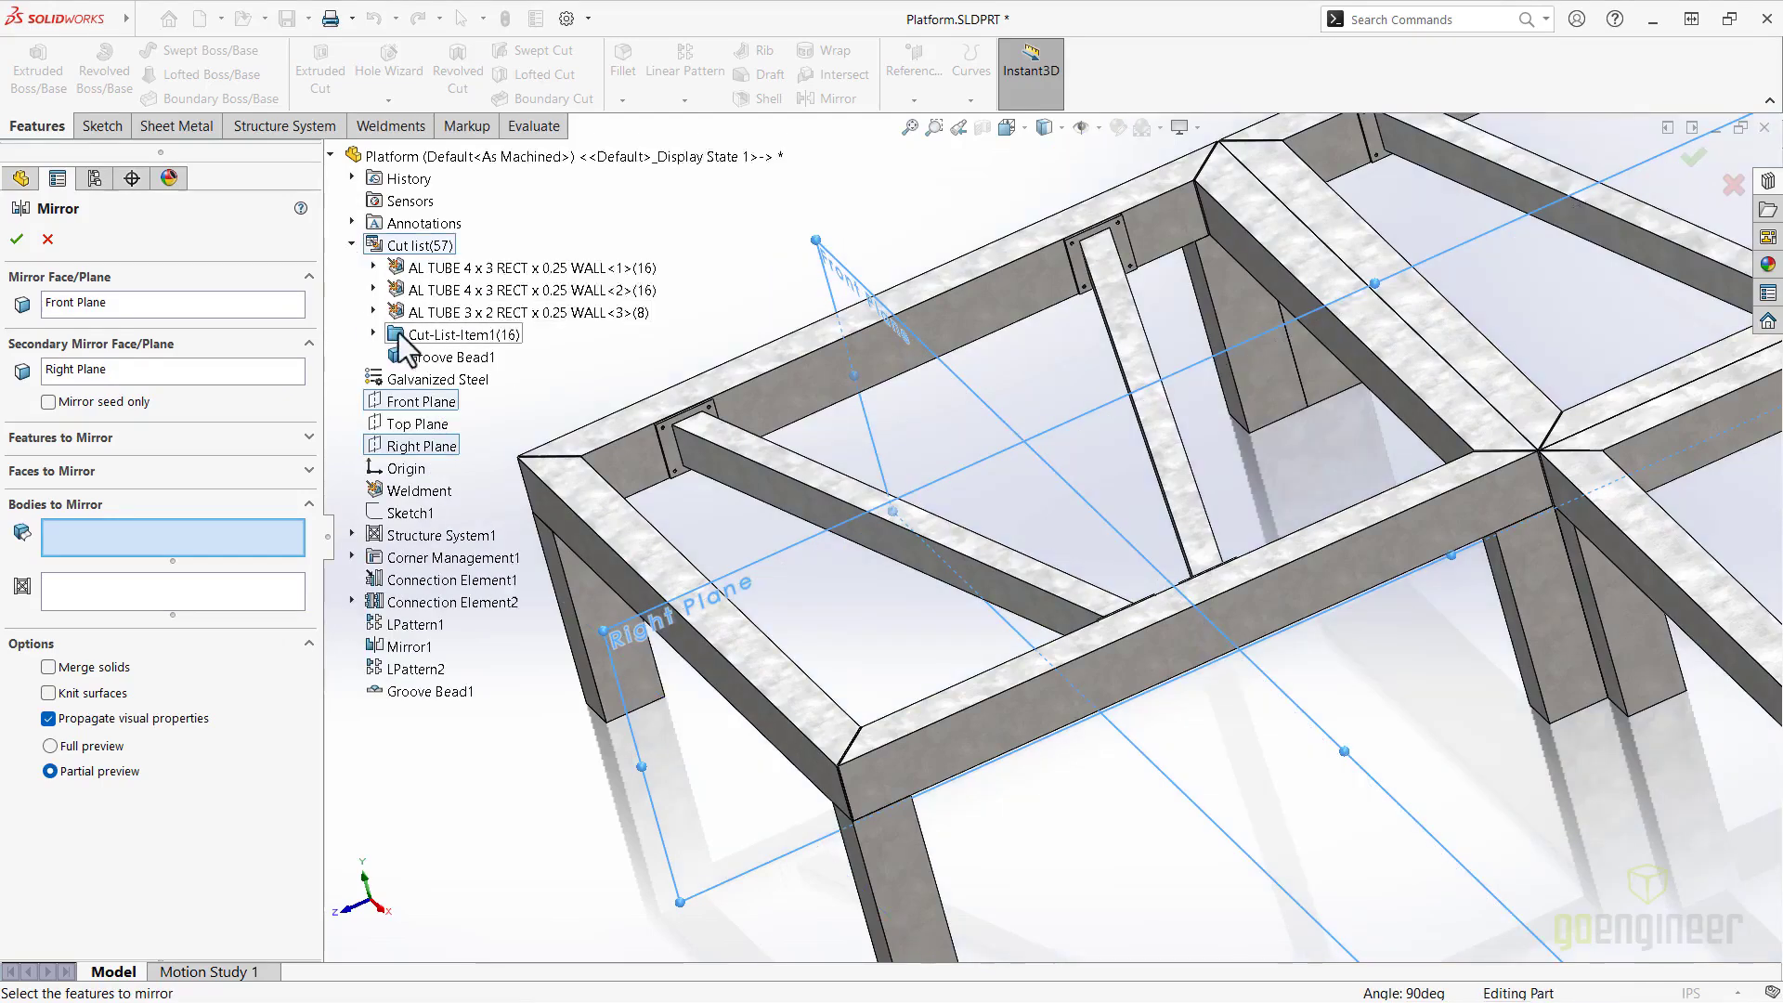
click(416, 356)
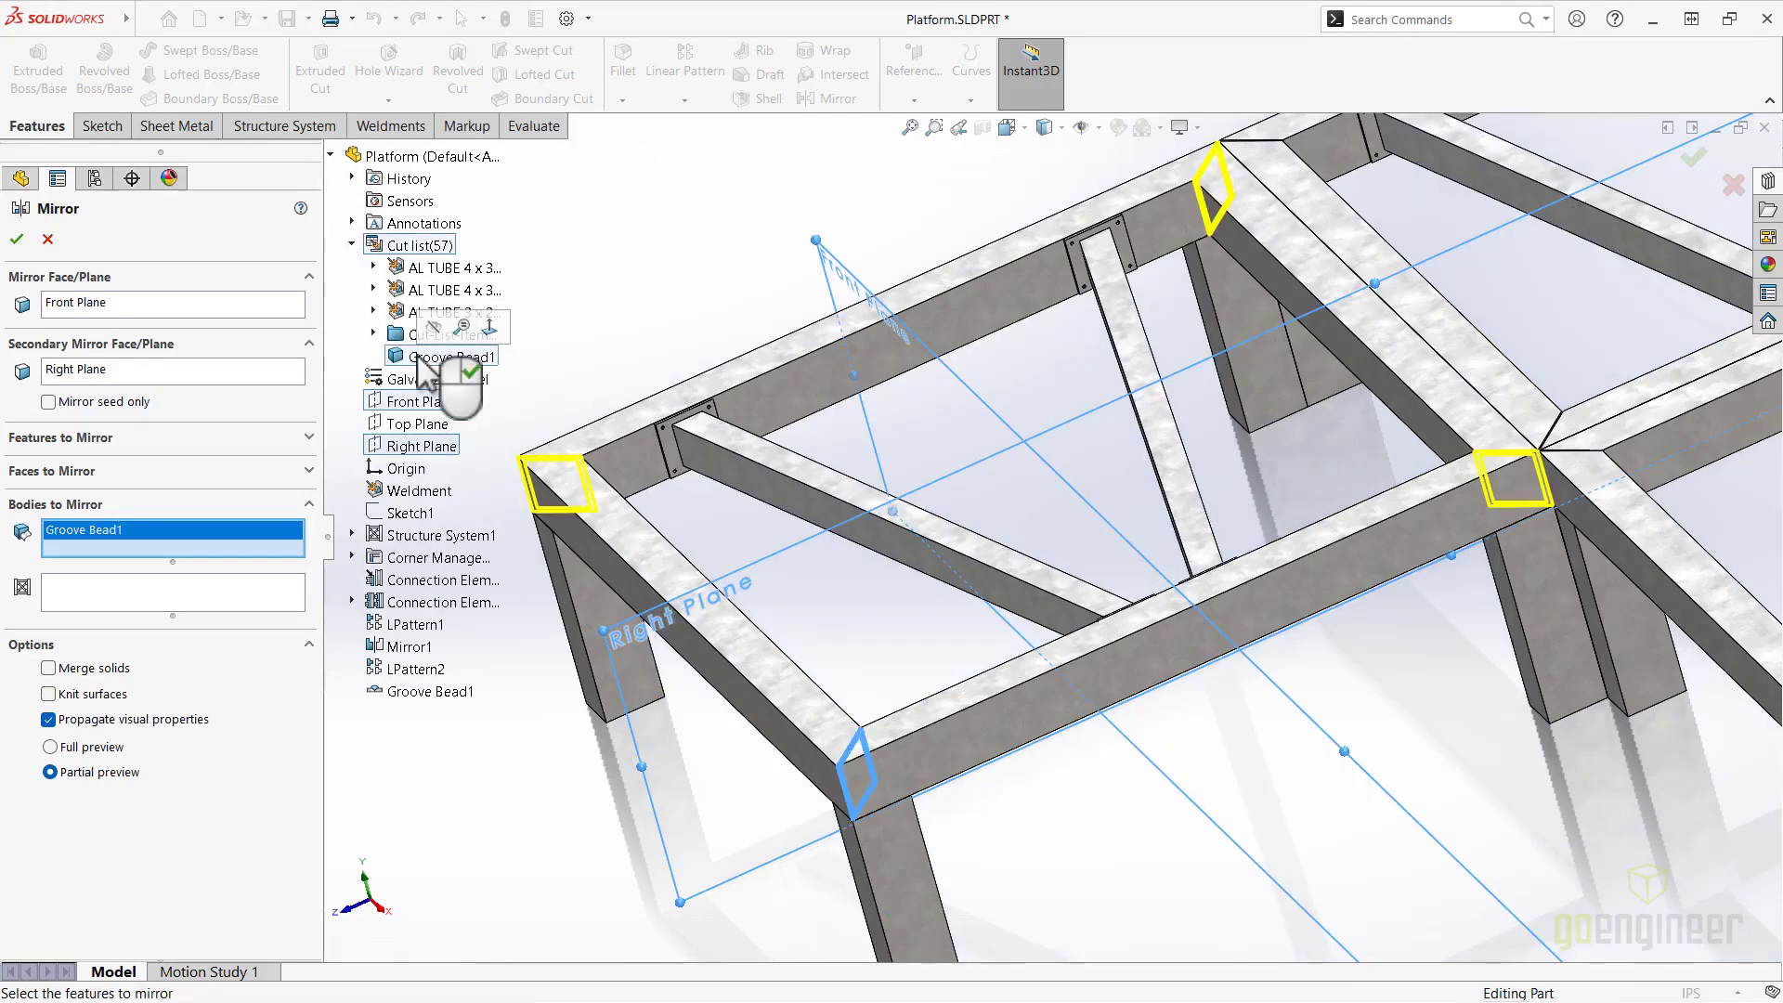
click(16, 239)
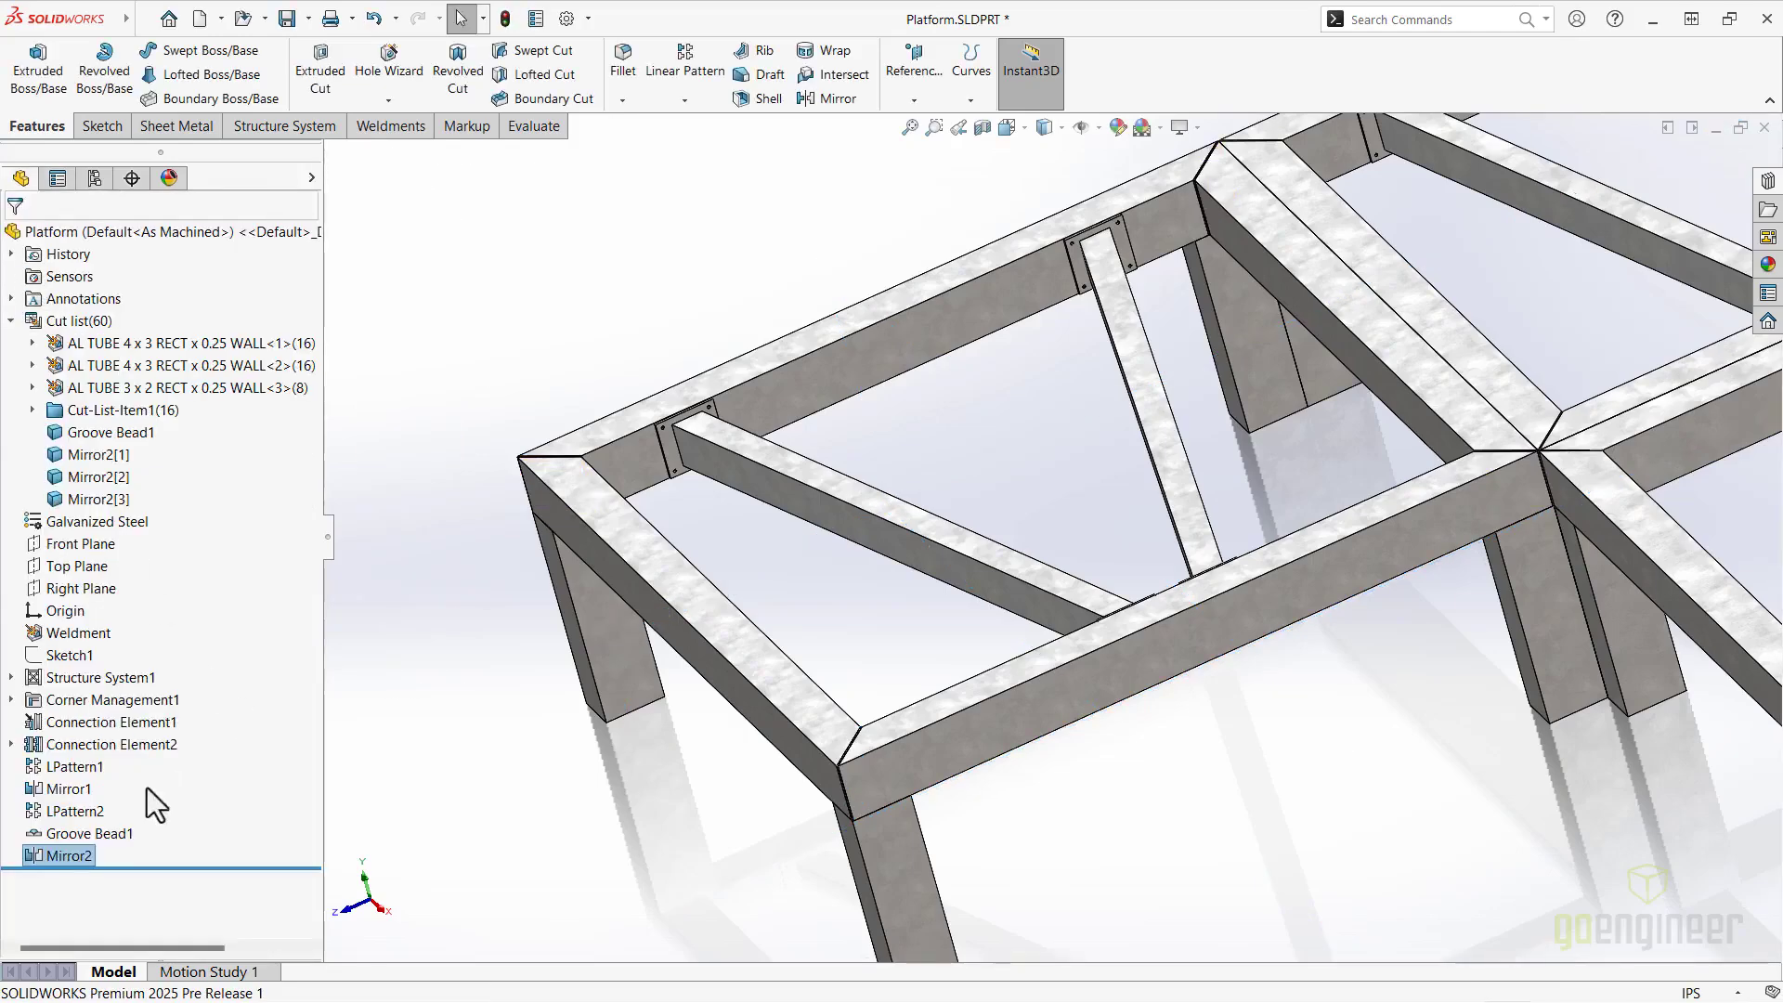
Move Groove Bead1 and Mirror2 above LPattern1, then add Groove Bead1 and Mirror2[1]-[3] to its bodies.
drag(54, 835, 48, 748)
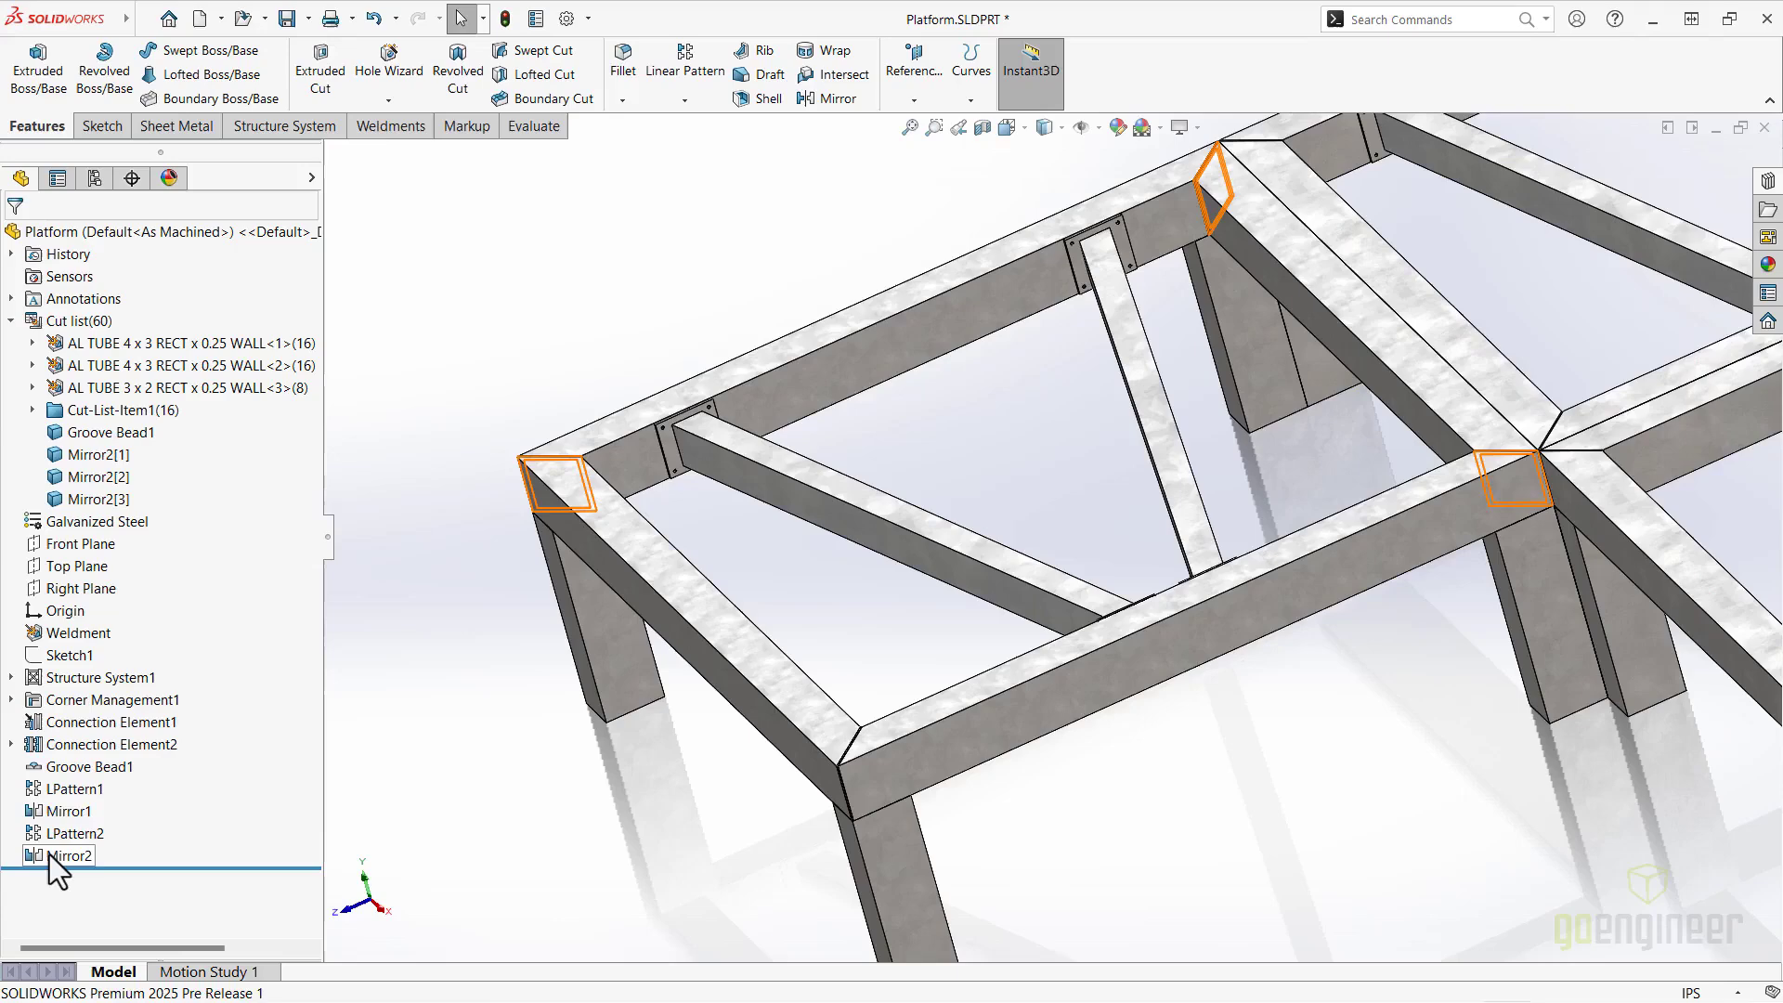
drag(49, 857, 42, 771)
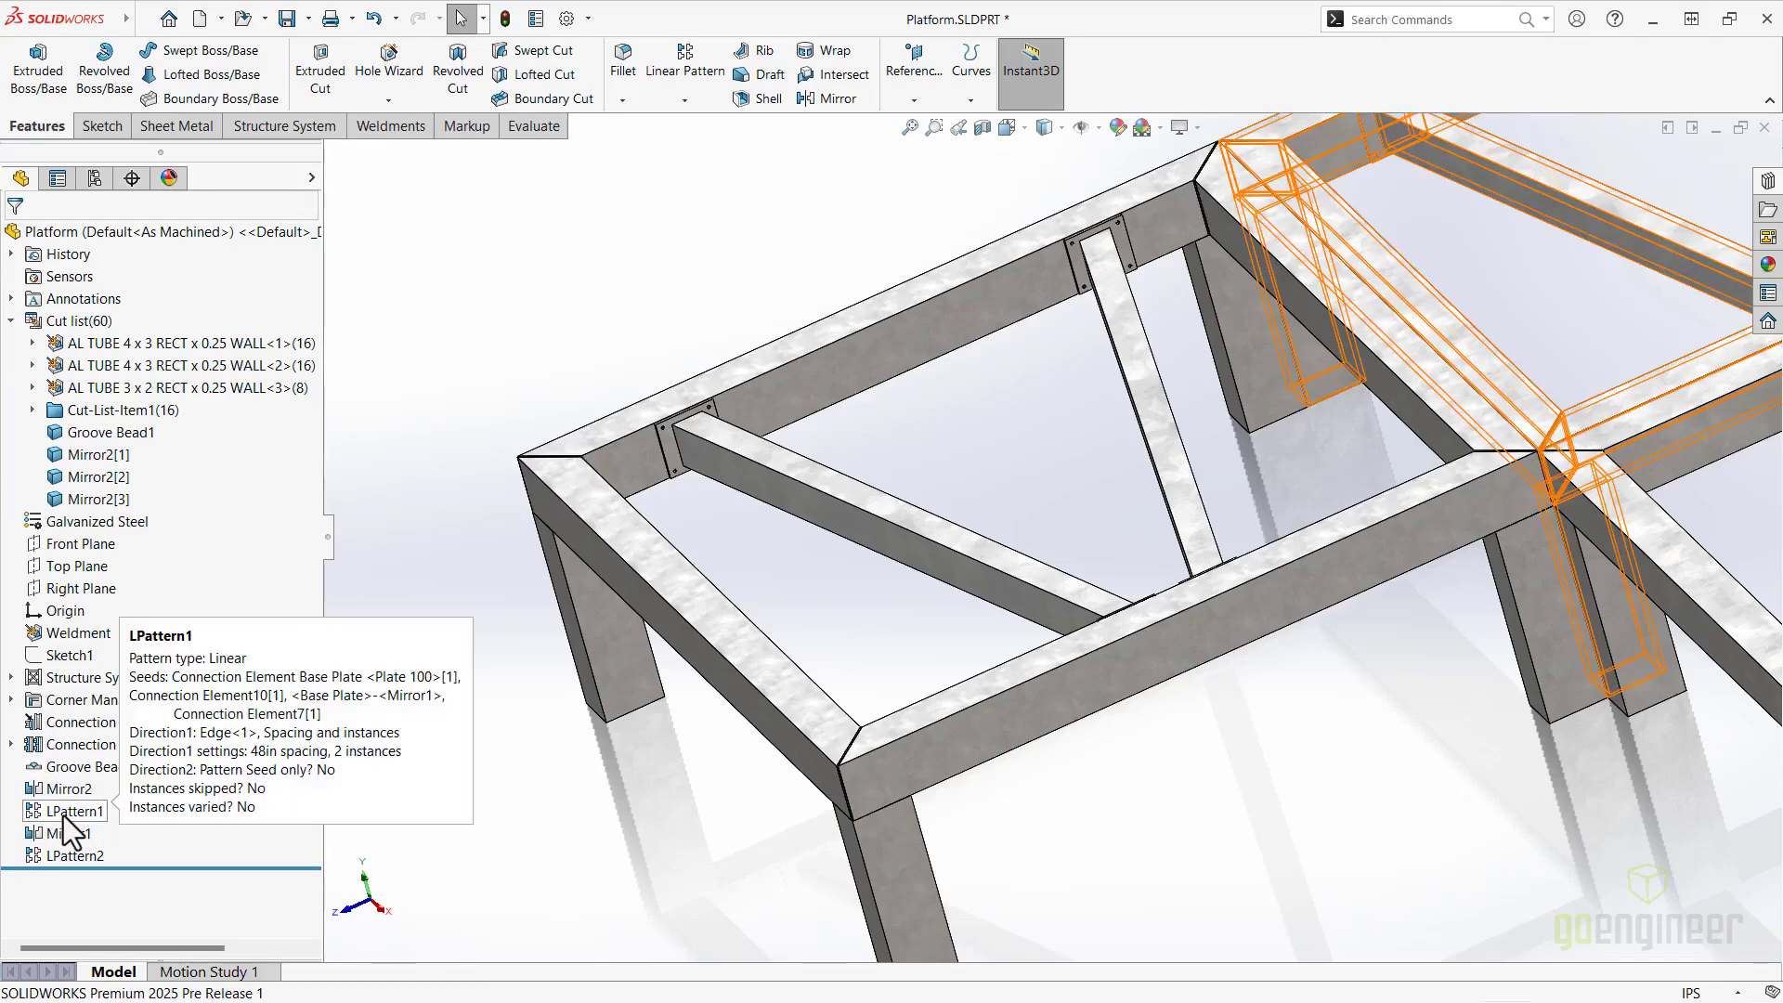
click(67, 813)
click(81, 762)
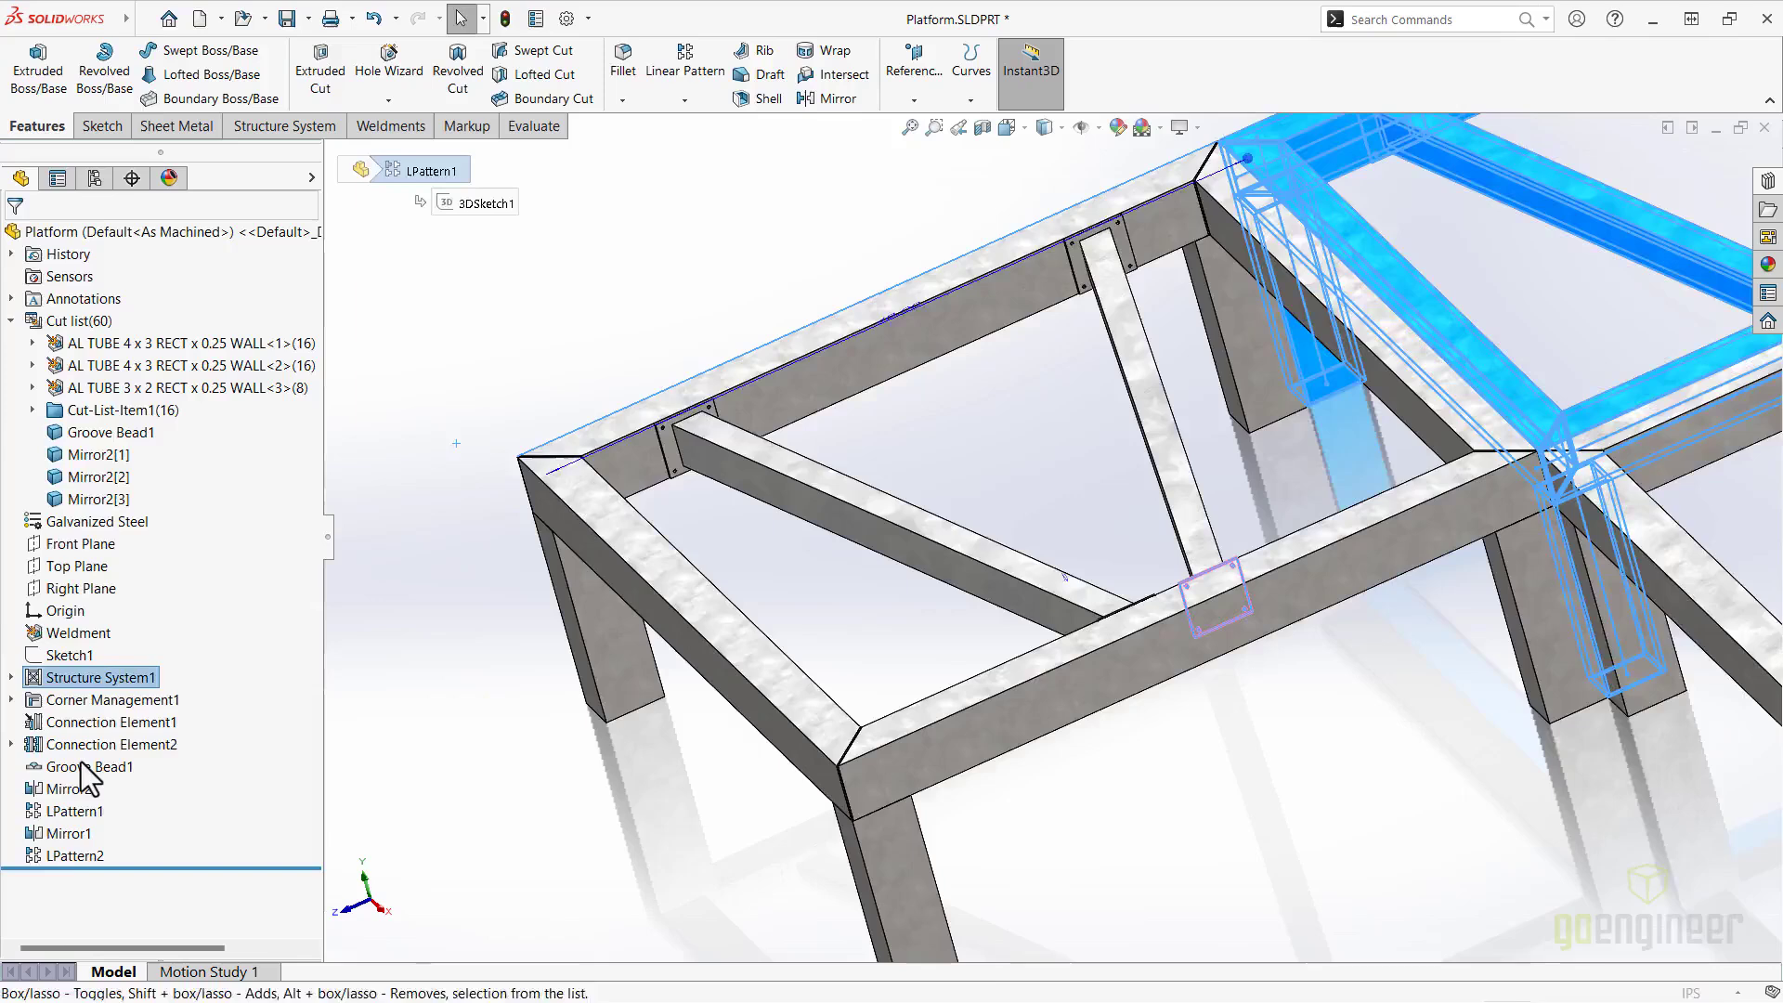
click(231, 619)
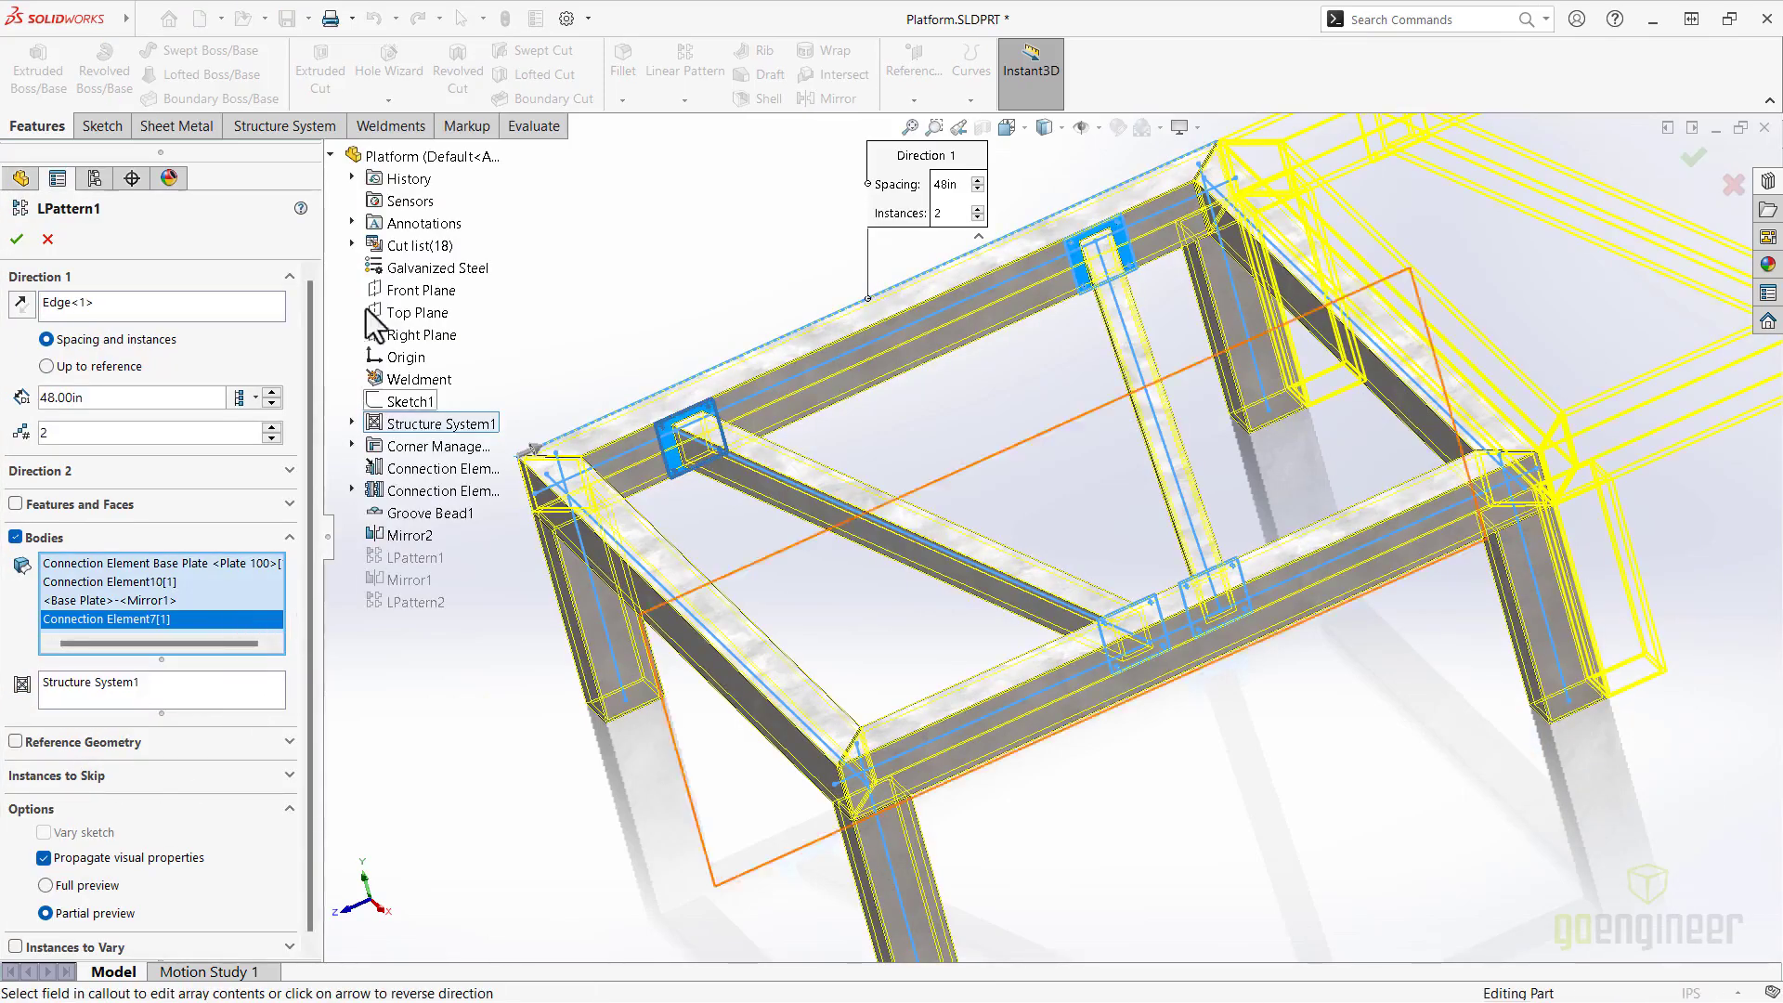
click(352, 246)
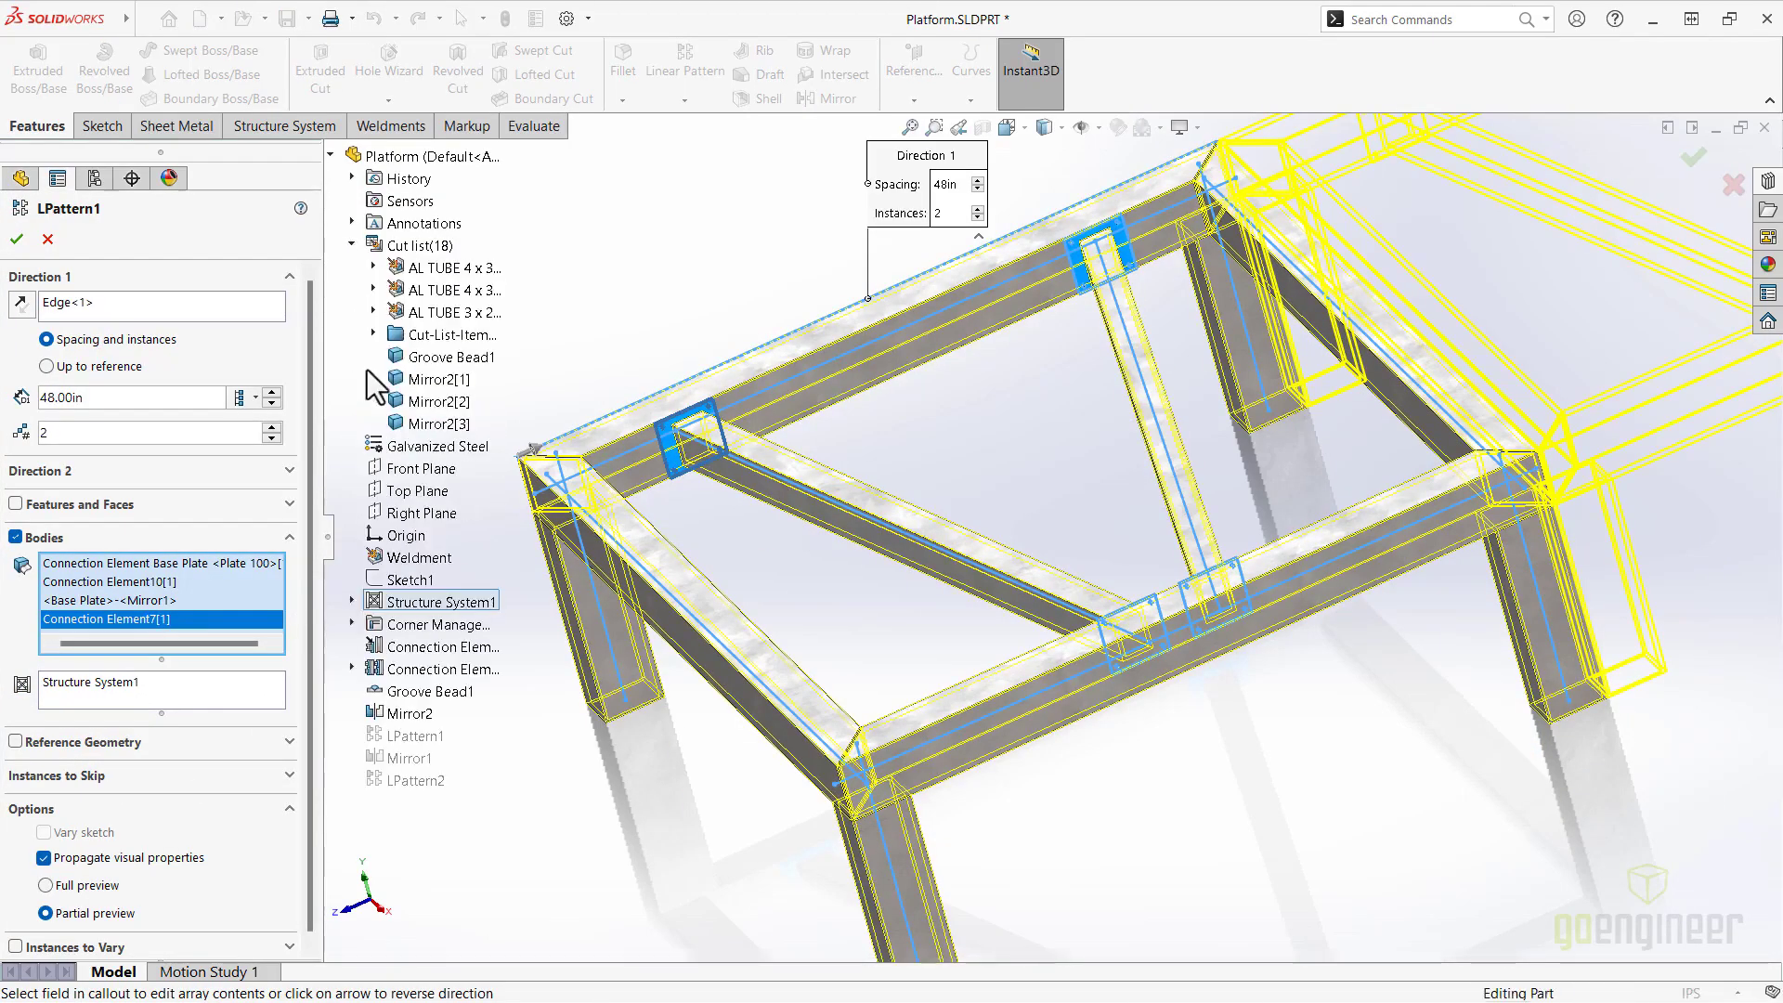
click(436, 356)
click(432, 379)
click(408, 402)
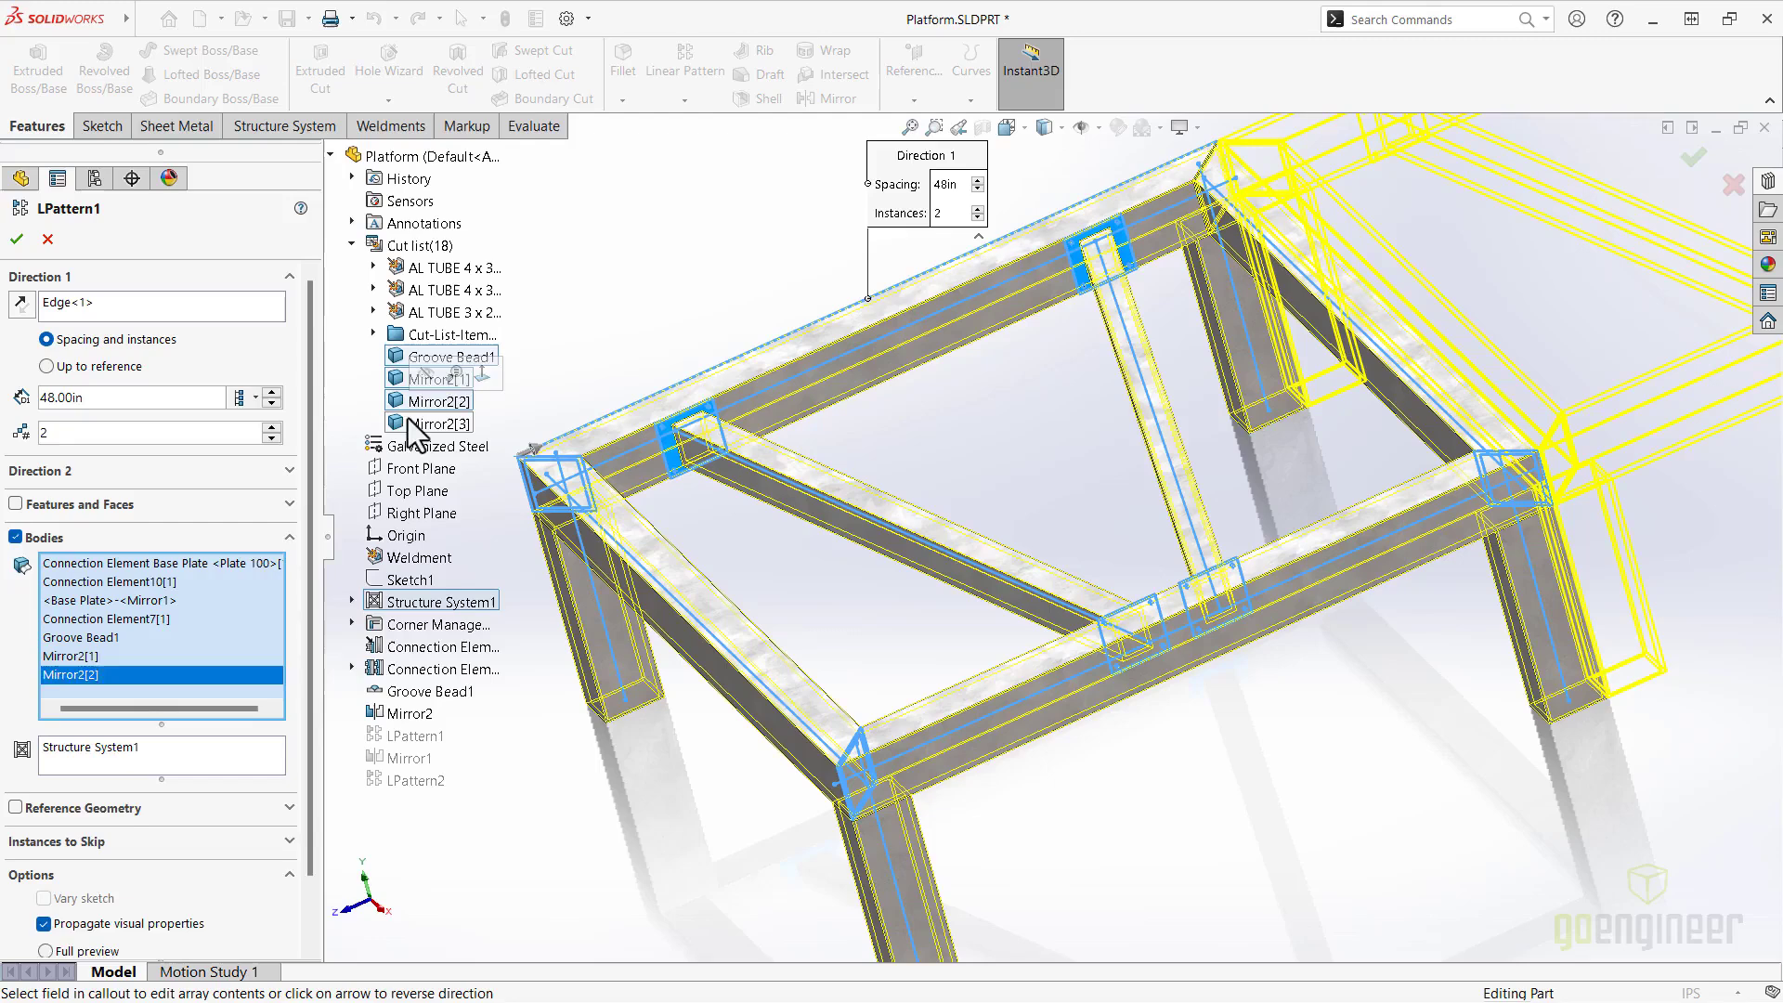
click(423, 425)
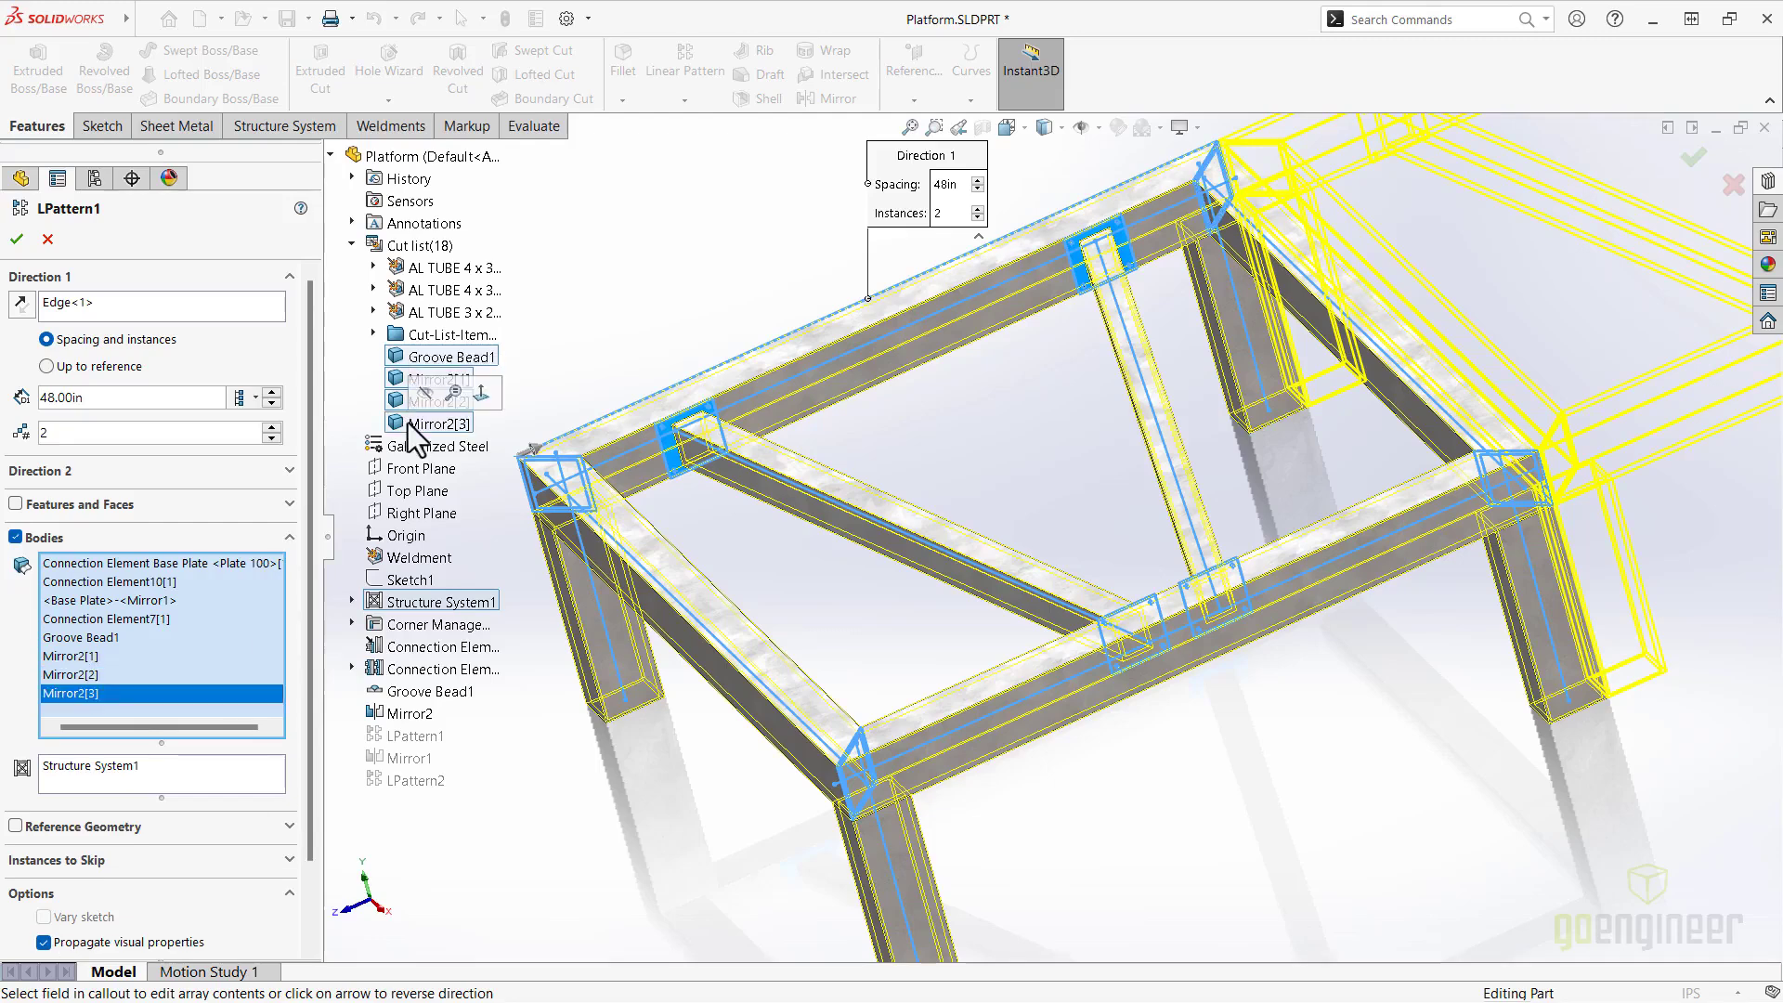
click(17, 238)
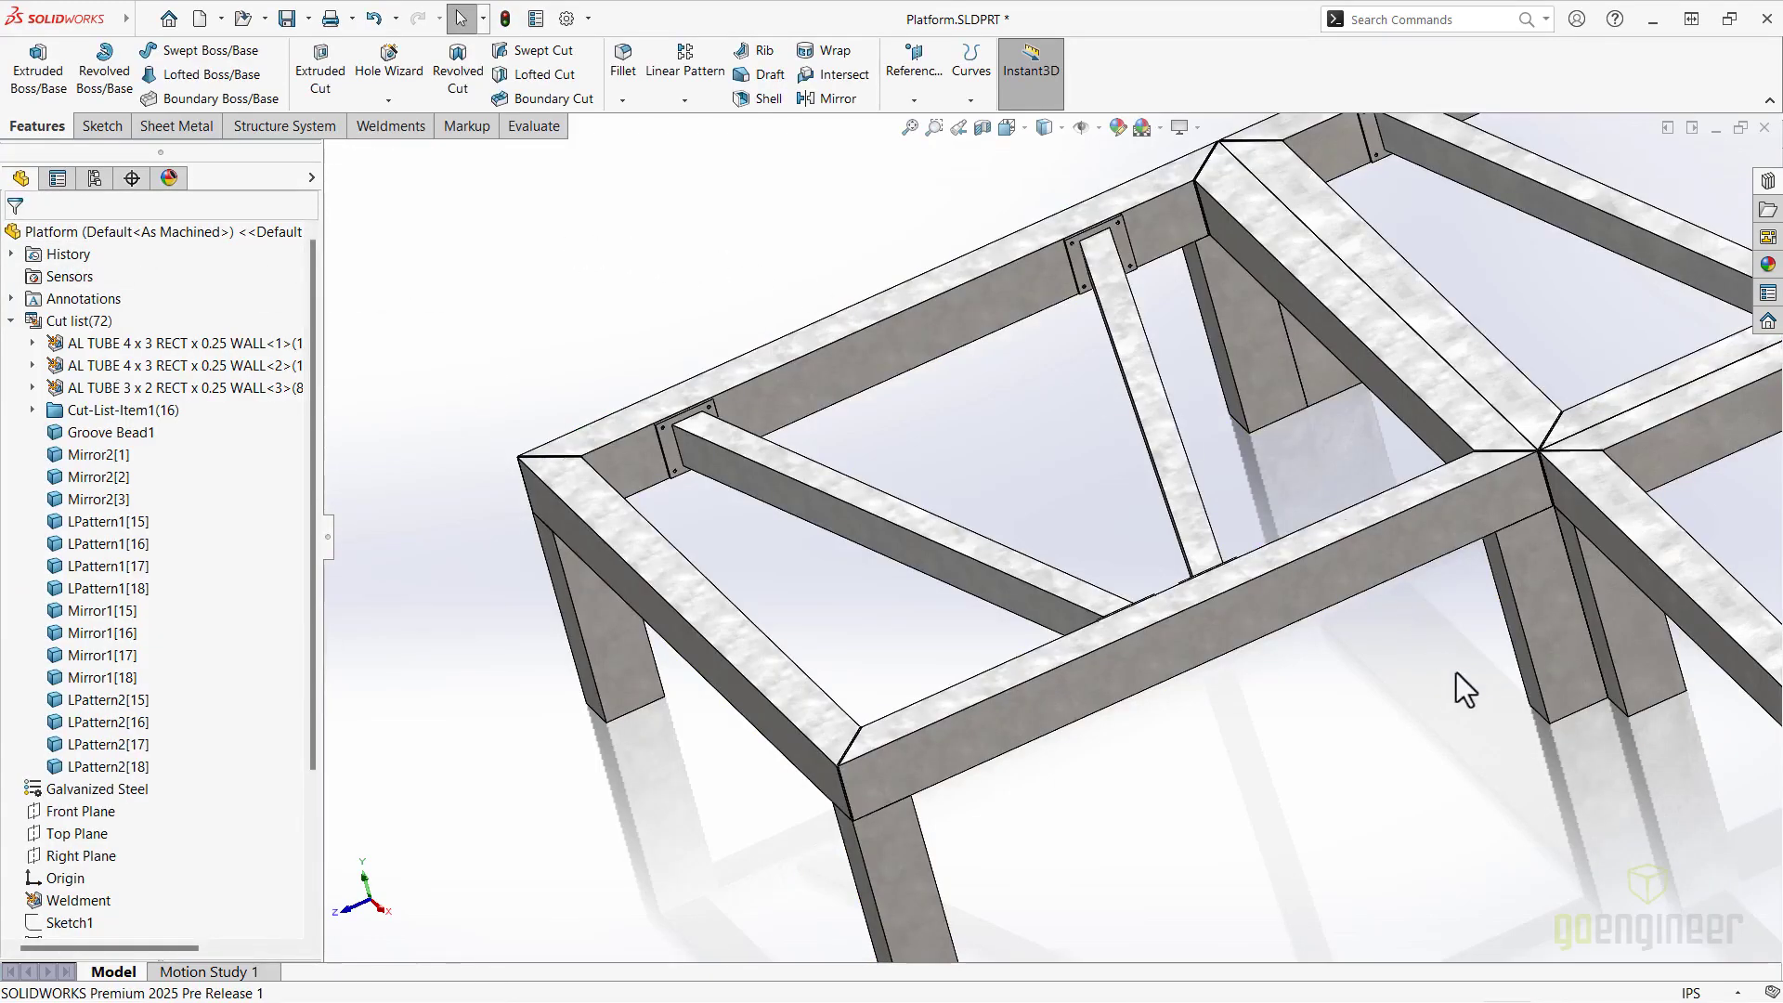
Zoom in to check a patterned corner weld, then view the whole platform isometrically.
scroll(1477, 687, up, 5)
scroll(1491, 696, down, 10)
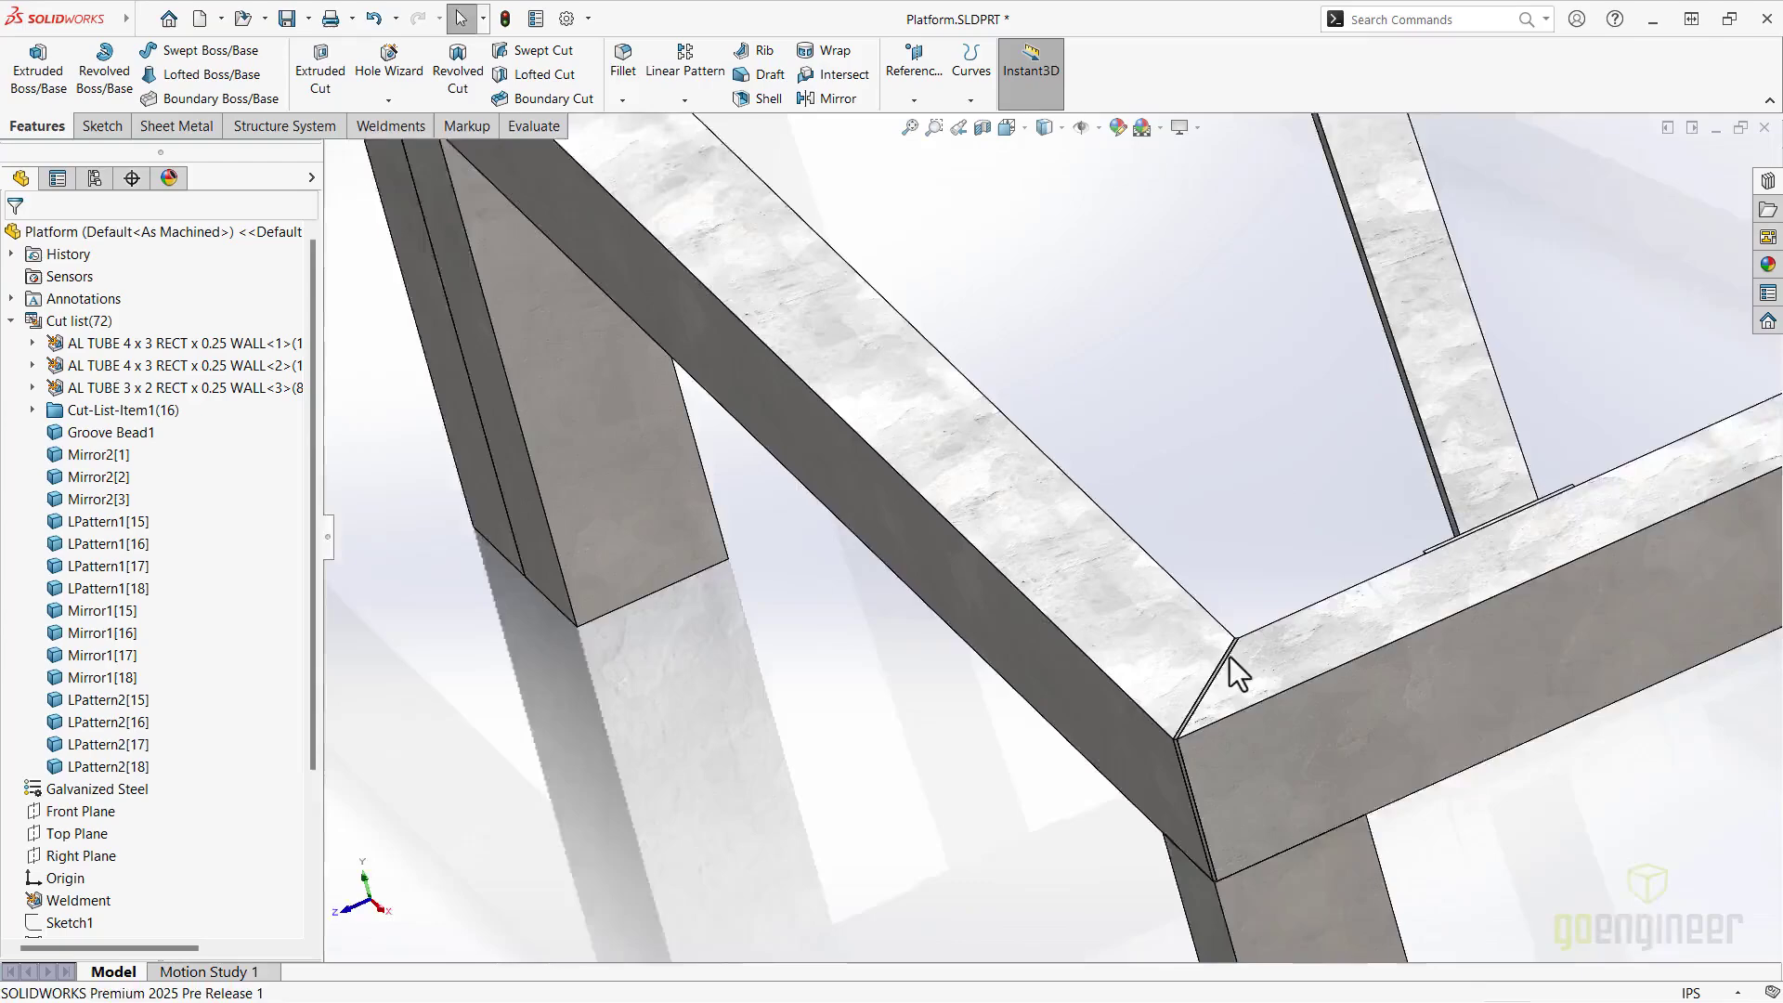
scroll(1230, 656, down, 5)
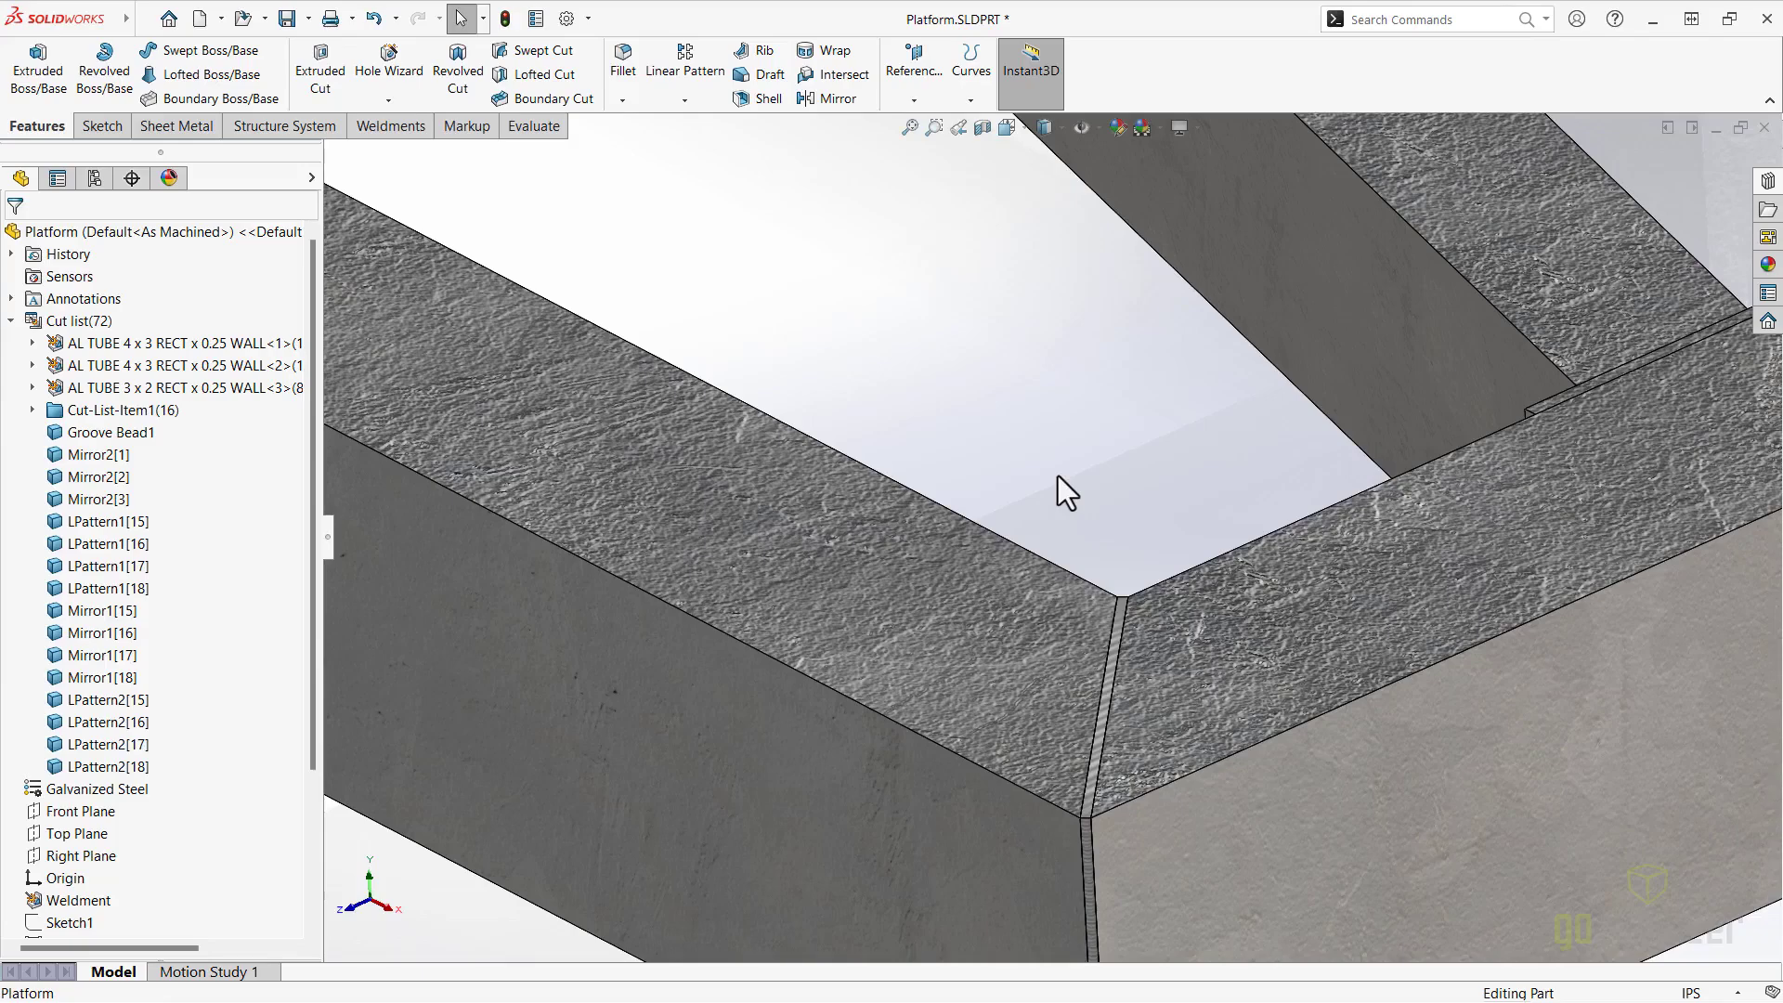
right_drag(1057, 475, 1154, 336)
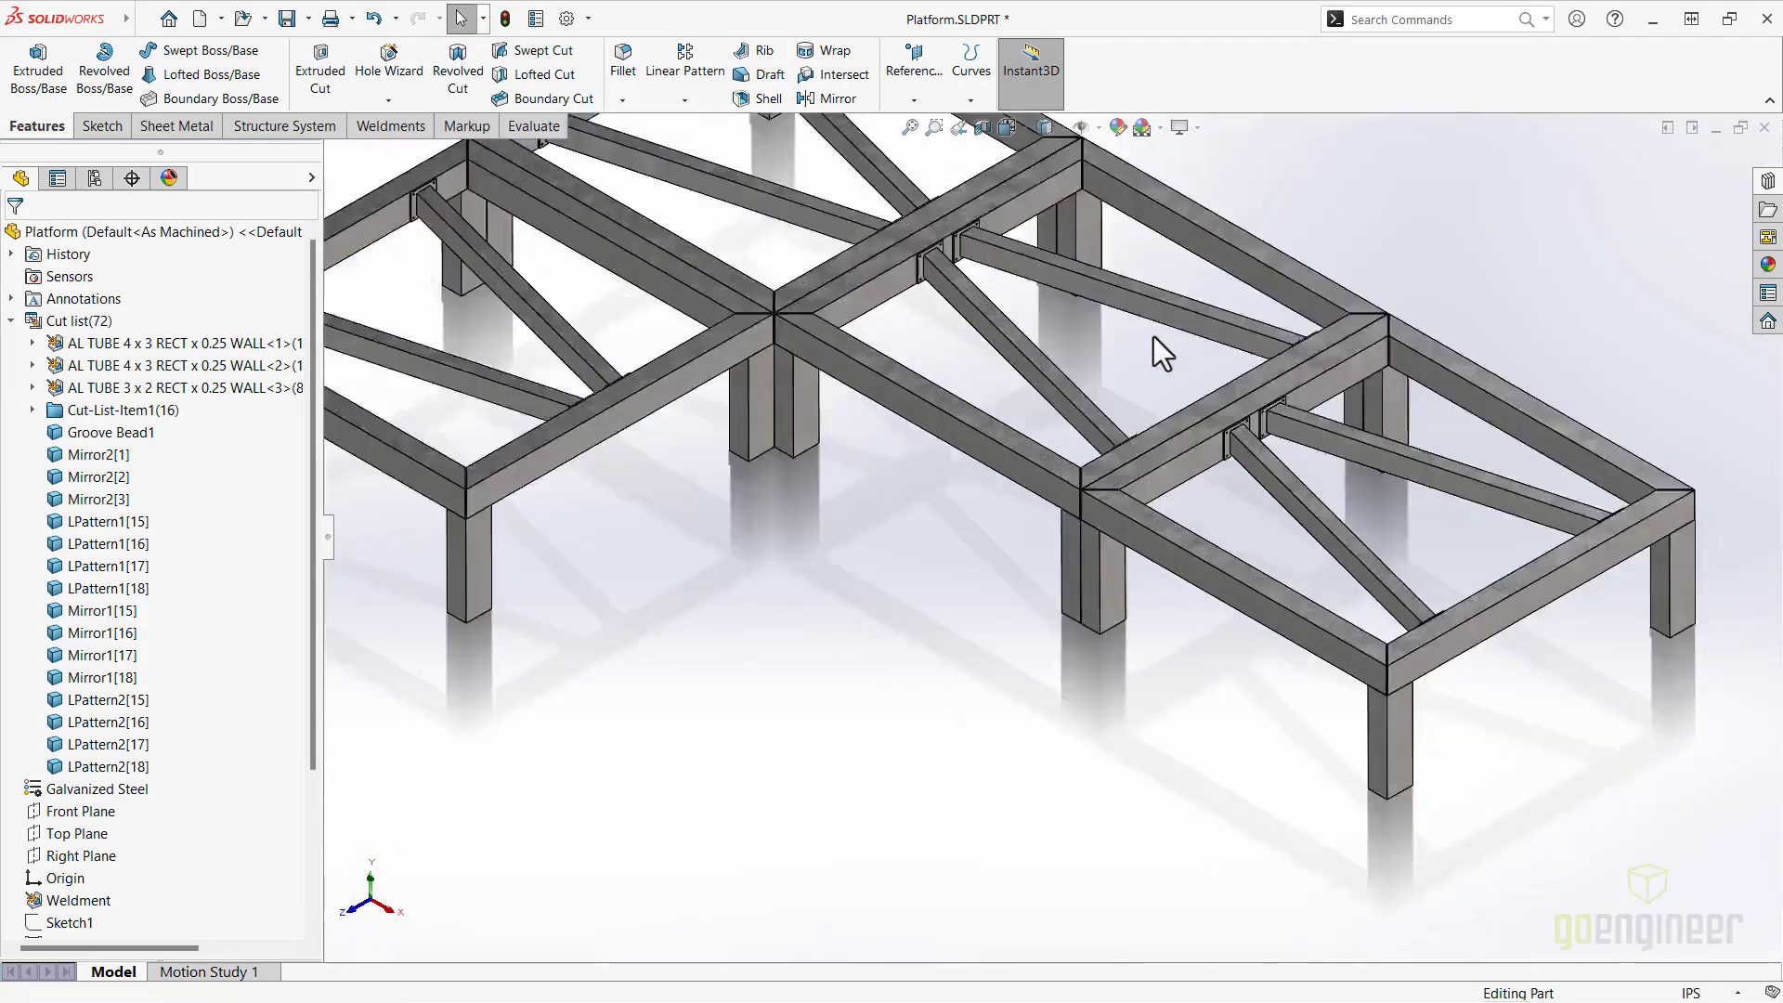